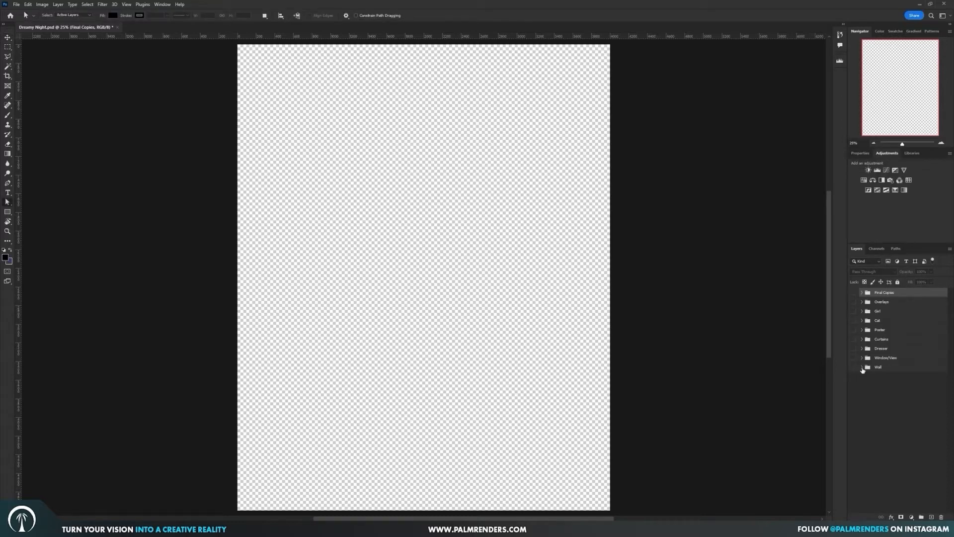
Show the Wall Color and Shadow Overlay layers inside the Wall group and collapse the group
{"action": "left_click", "coordinate": [862, 368]}
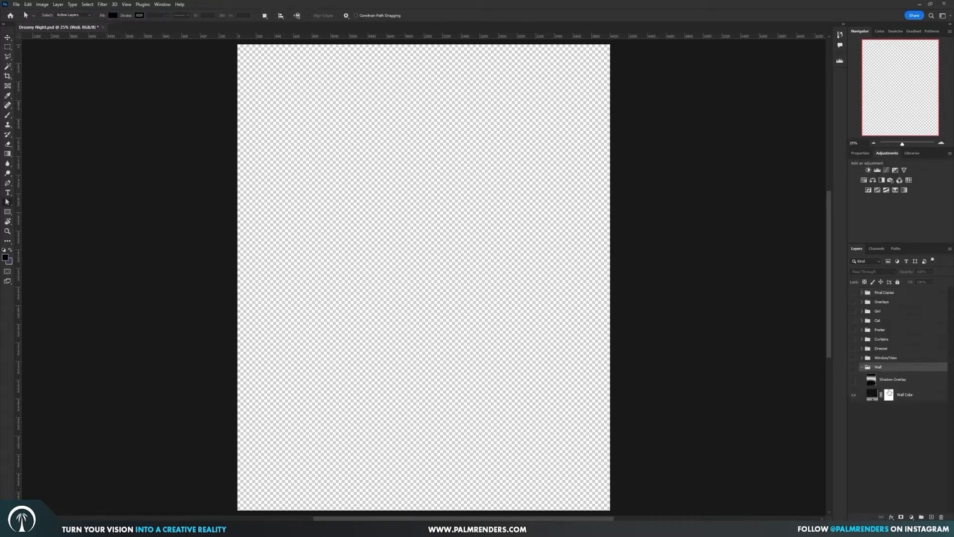
{"action": "left_click", "coordinate": [855, 396]}
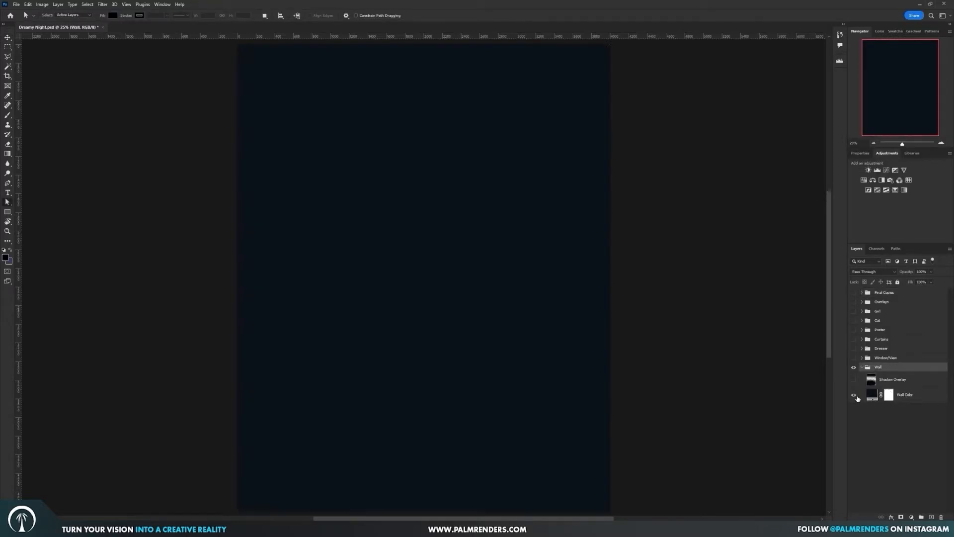
{"action": "left_click", "coordinate": [875, 396]}
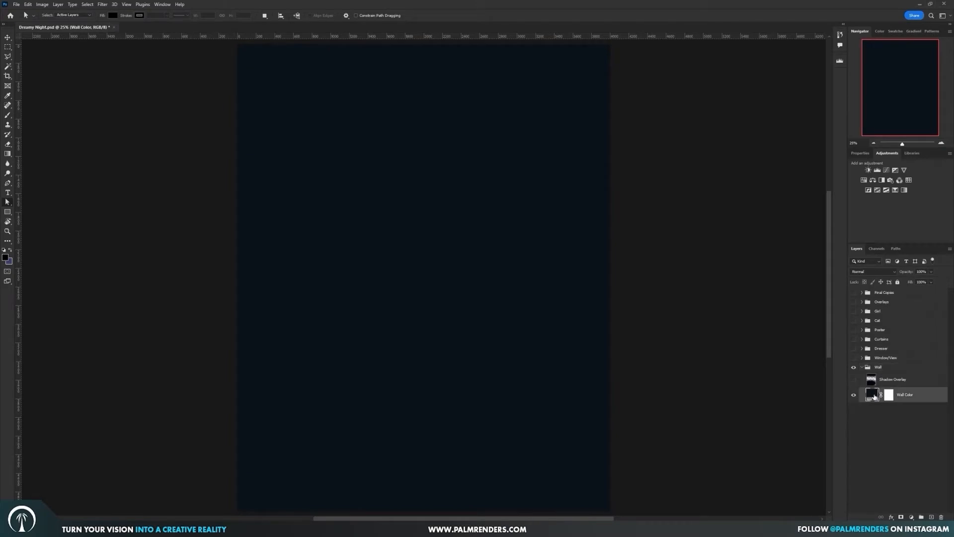
{"action": "left_click", "coordinate": [854, 381]}
{"action": "left_click", "coordinate": [872, 380]}
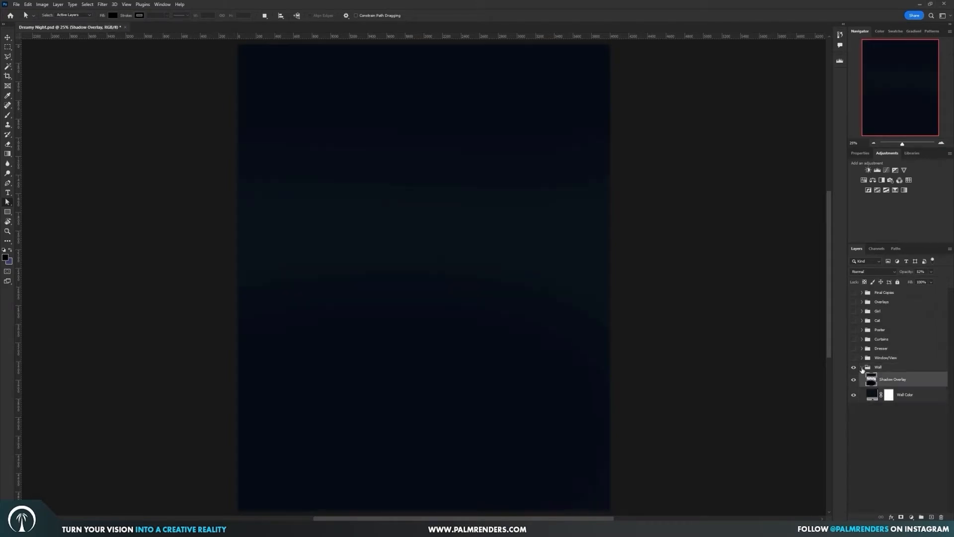
{"action": "left_click", "coordinate": [862, 368]}
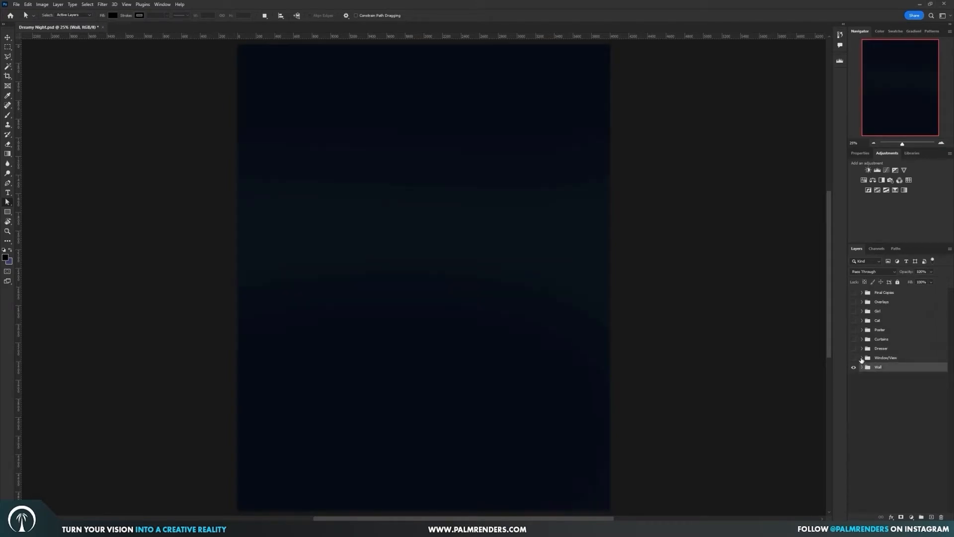
Expand the Window/View group and show the Window Sill layer with the adjustments above it hidden
{"action": "left_click", "coordinate": [864, 358]}
{"action": "scroll", "coordinate": [864, 370], "scroll_direction": "down", "scroll_amount": 2}
{"action": "scroll", "coordinate": [863, 370], "scroll_direction": "down", "scroll_amount": 5}
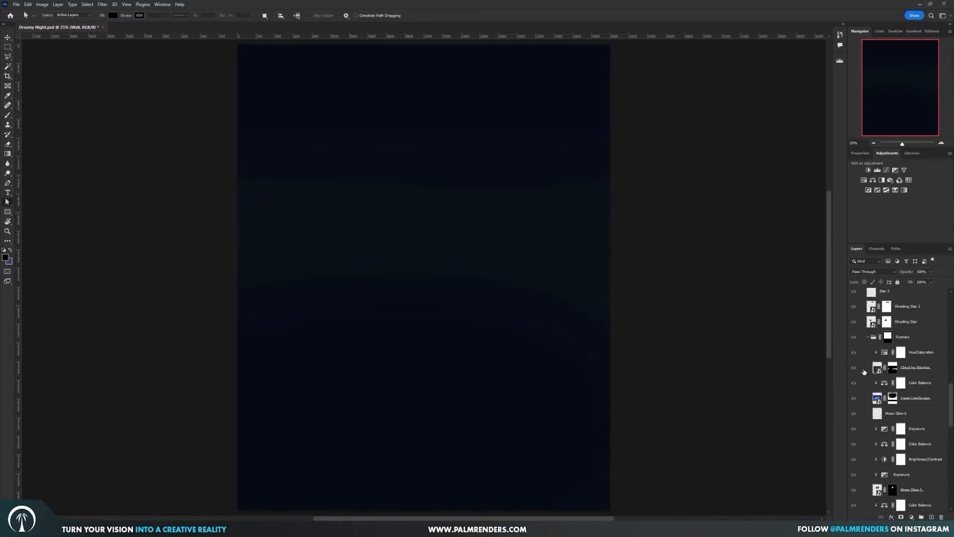
{"action": "scroll", "coordinate": [864, 372], "scroll_direction": "up", "scroll_amount": 5}
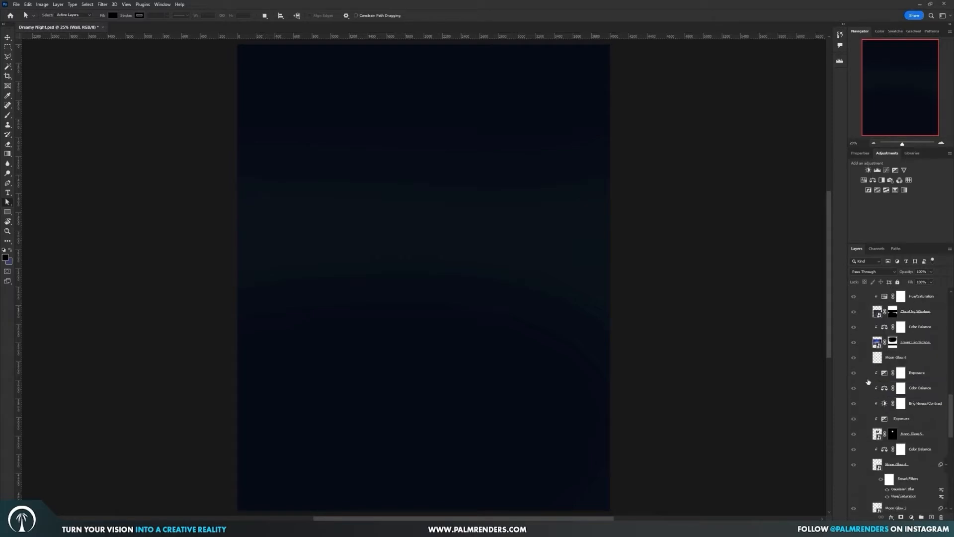
{"action": "left_click", "coordinate": [855, 415]}
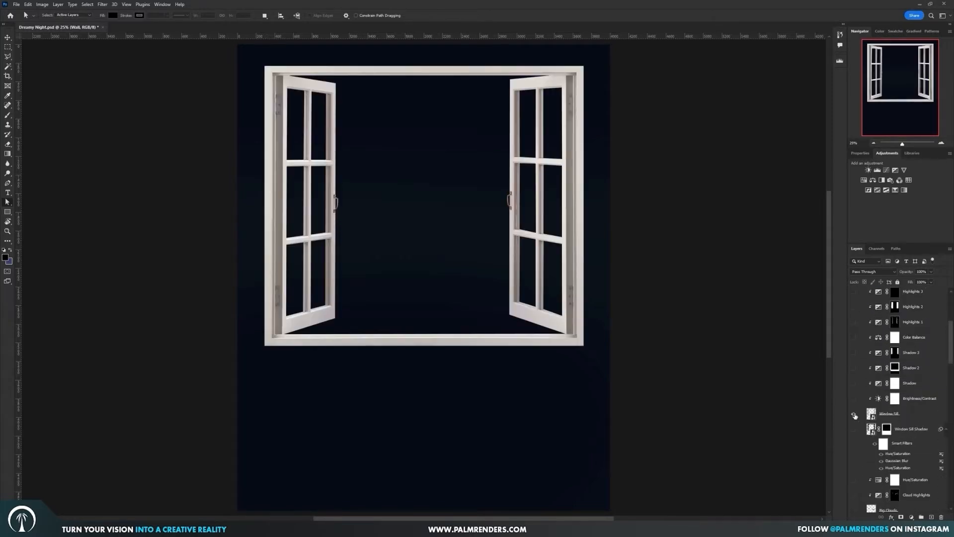
{"action": "left_click", "coordinate": [898, 420]}
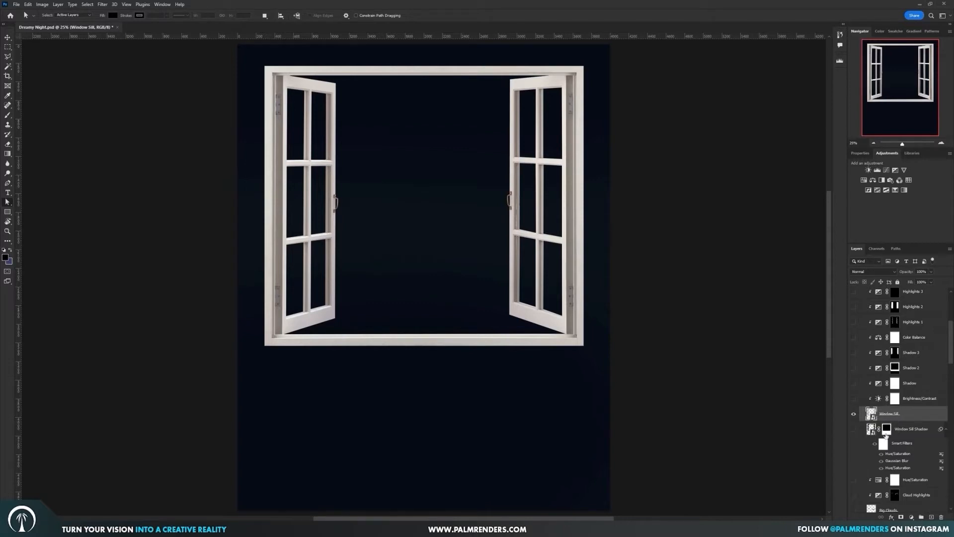
Hide the other Scenery layers, leave Dark Sky visible behind the window, and remove the Dark Sky layer's mask
{"action": "scroll", "coordinate": [880, 433], "scroll_direction": "down", "scroll_amount": 3}
{"action": "scroll", "coordinate": [880, 433], "scroll_direction": "down", "scroll_amount": 3}
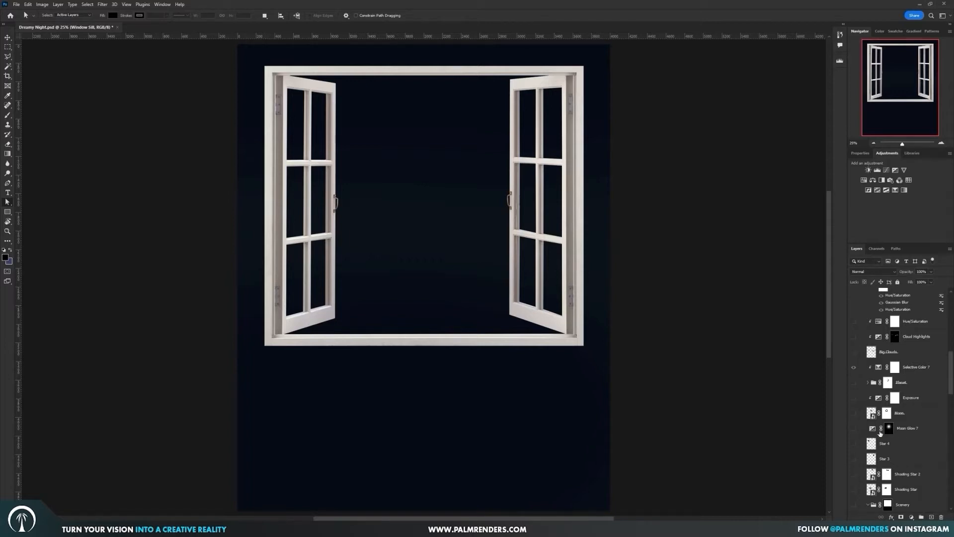
{"action": "scroll", "coordinate": [880, 433], "scroll_direction": "down", "scroll_amount": 5}
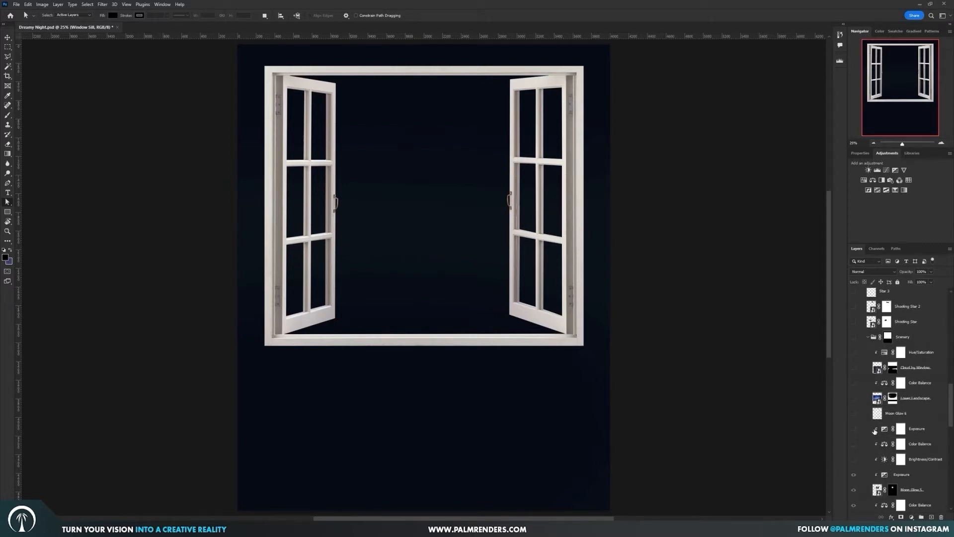
{"action": "scroll", "coordinate": [875, 431], "scroll_direction": "down", "scroll_amount": 6}
{"action": "scroll", "coordinate": [874, 430], "scroll_direction": "down", "scroll_amount": 5}
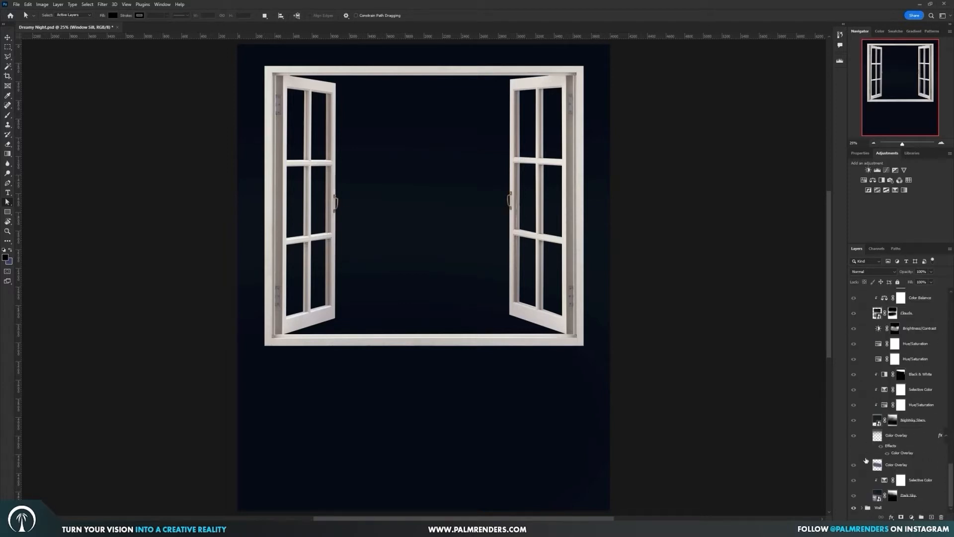
{"action": "left_click", "coordinate": [883, 497]}
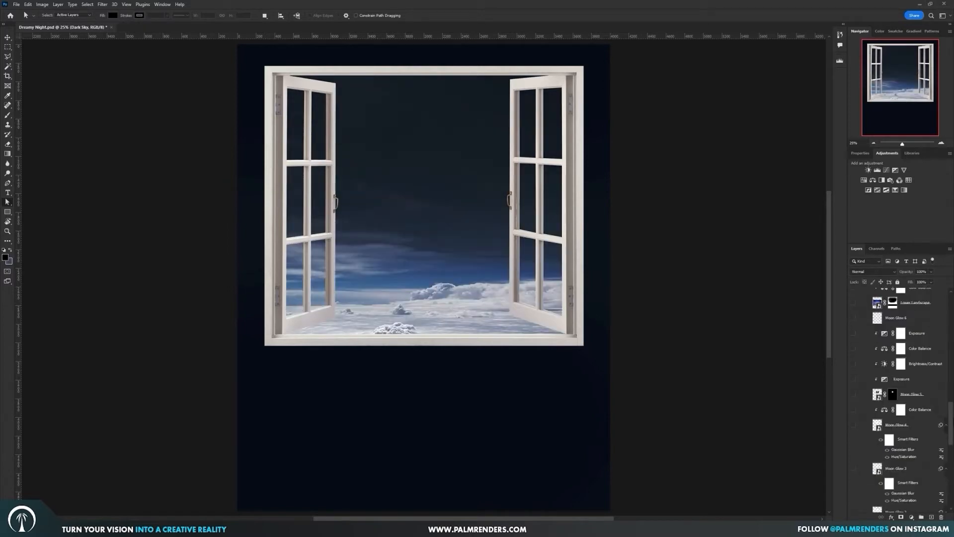
Hide the Window Sill layer to view the whole Dark Sky image, and show the layer again
{"action": "left_click_drag", "start_coordinate": [950, 417], "coordinate": [949, 332]}
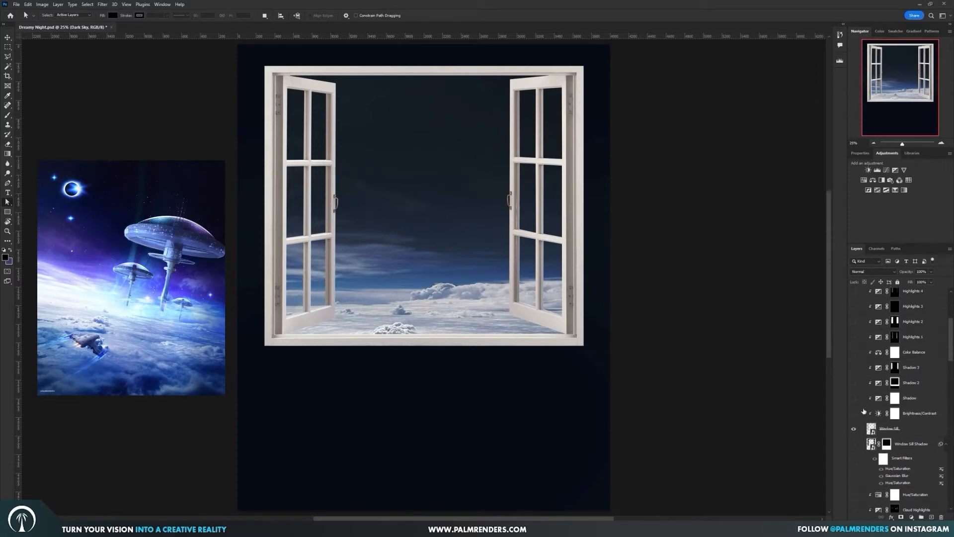
{"action": "left_click", "coordinate": [853, 429]}
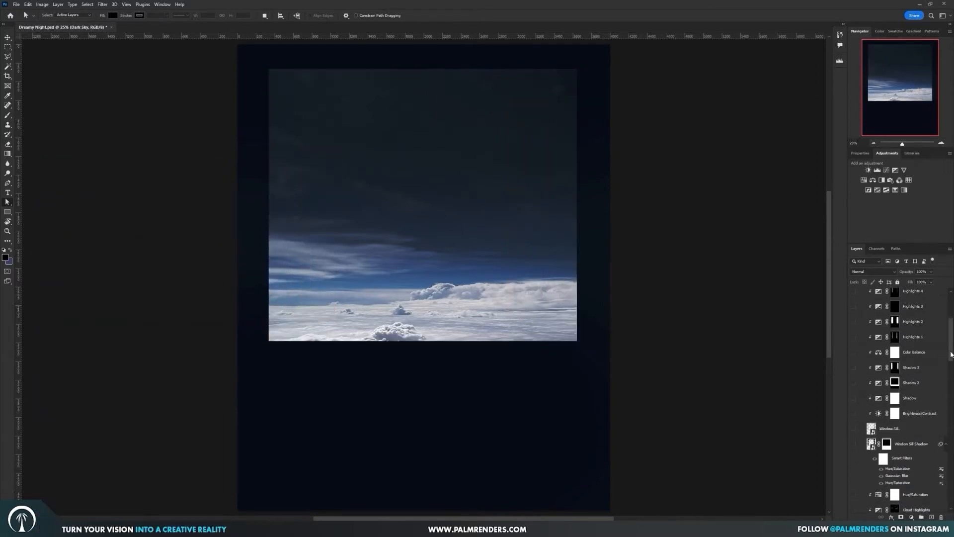
{"action": "left_click_drag", "start_coordinate": [951, 354], "coordinate": [951, 345]}
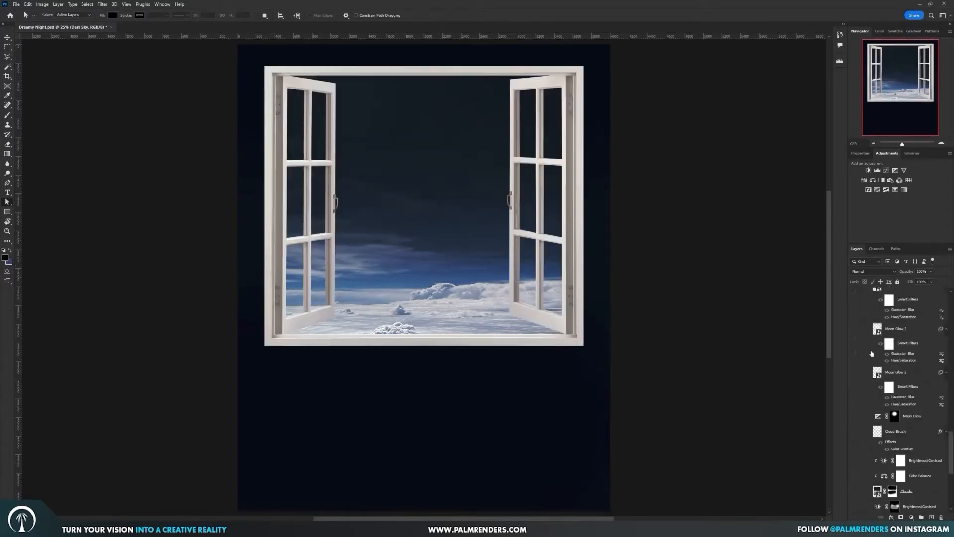
Show the Selective Color adjustment on Dark Sky and set its Neutrals to cyan +43% and yellow about -32%
{"action": "scroll", "coordinate": [889, 377], "scroll_direction": "down", "scroll_amount": 5}
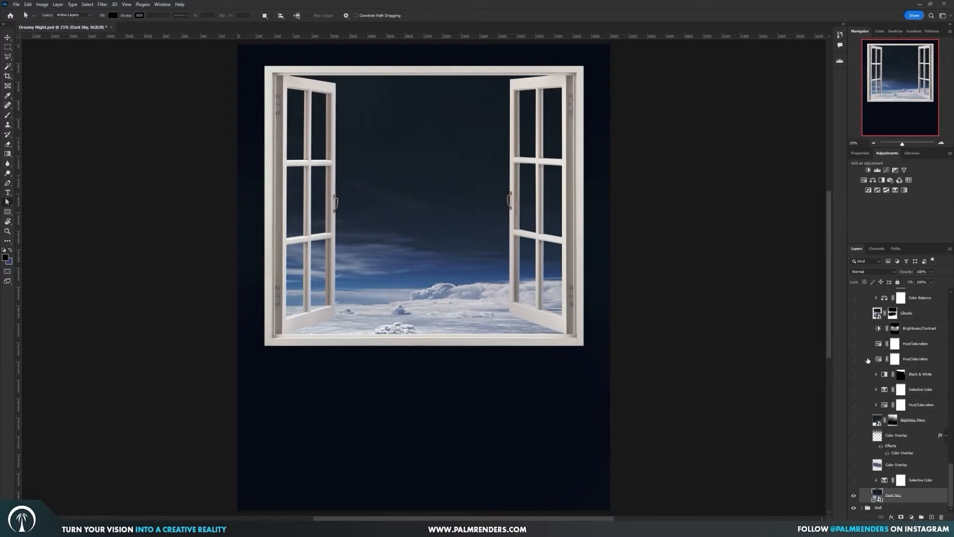
{"action": "left_click", "coordinate": [854, 479]}
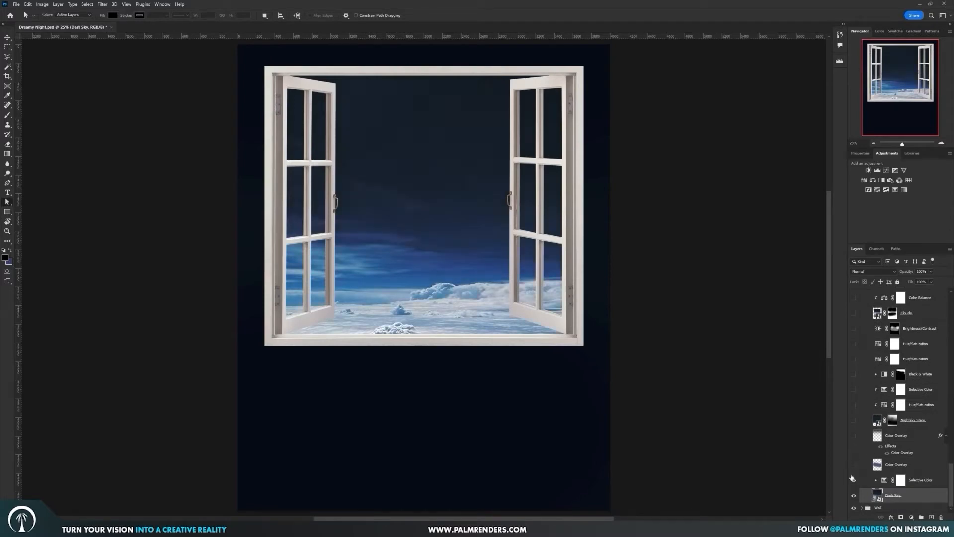
{"action": "left_click", "coordinate": [885, 481]}
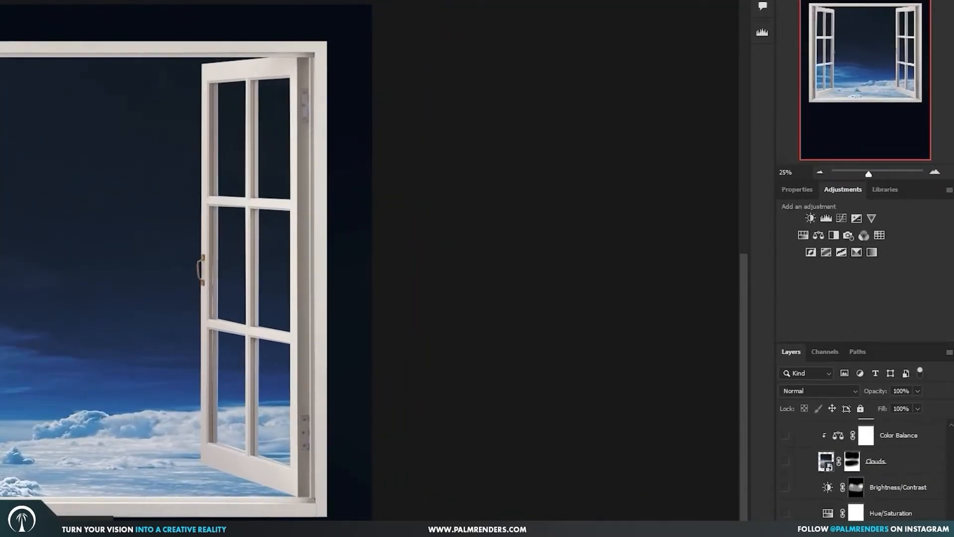
{"action": "left_click", "coordinate": [796, 191]}
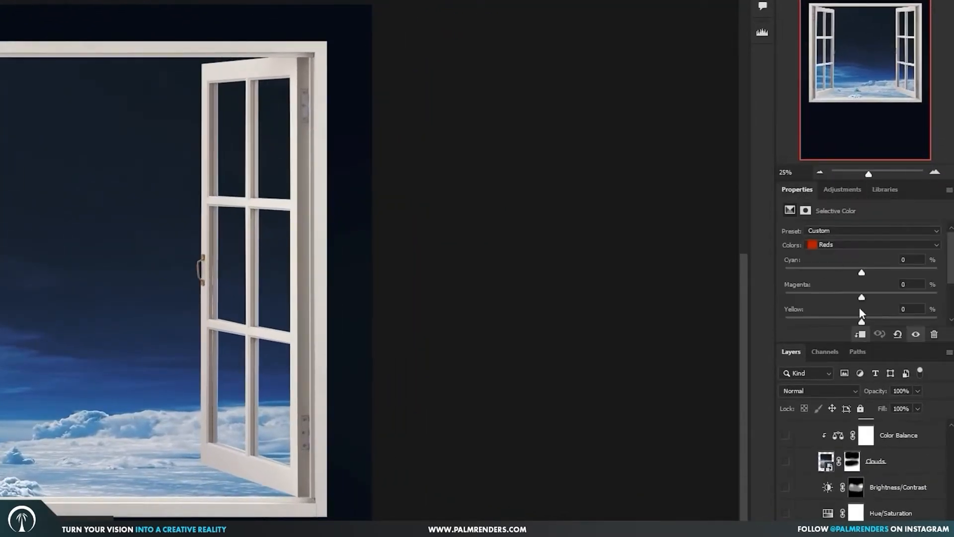
{"action": "left_click", "coordinate": [833, 244]}
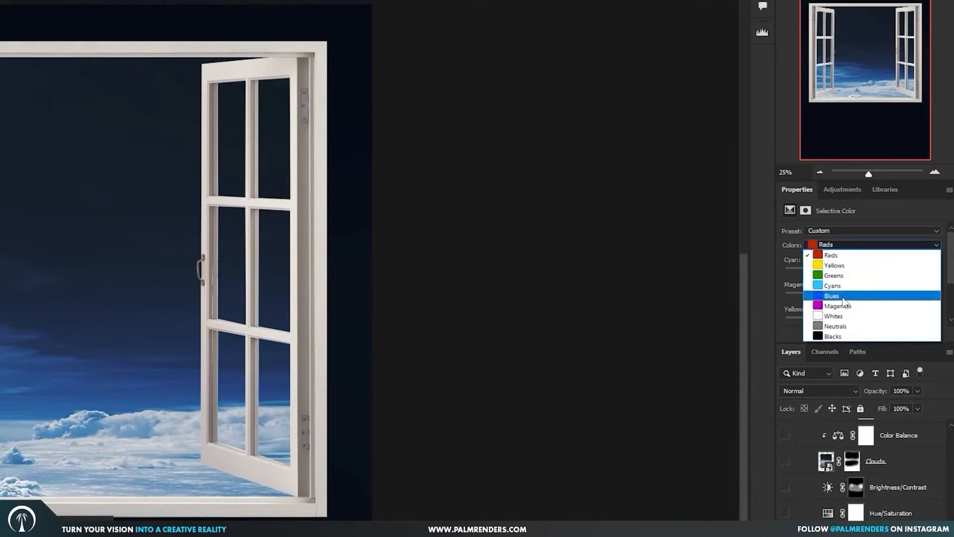
{"action": "left_click", "coordinate": [848, 326]}
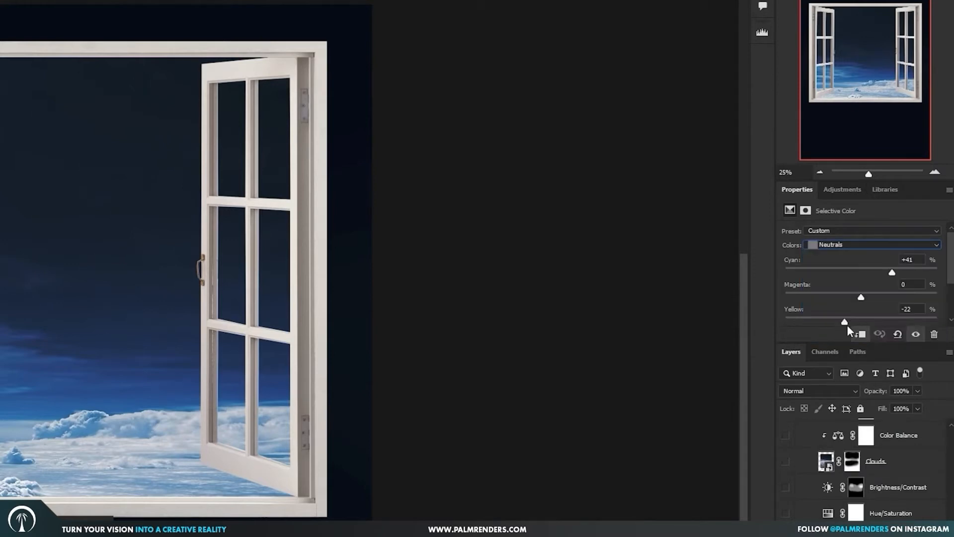
{"action": "scroll", "coordinate": [847, 275], "scroll_direction": "down", "scroll_amount": 1}
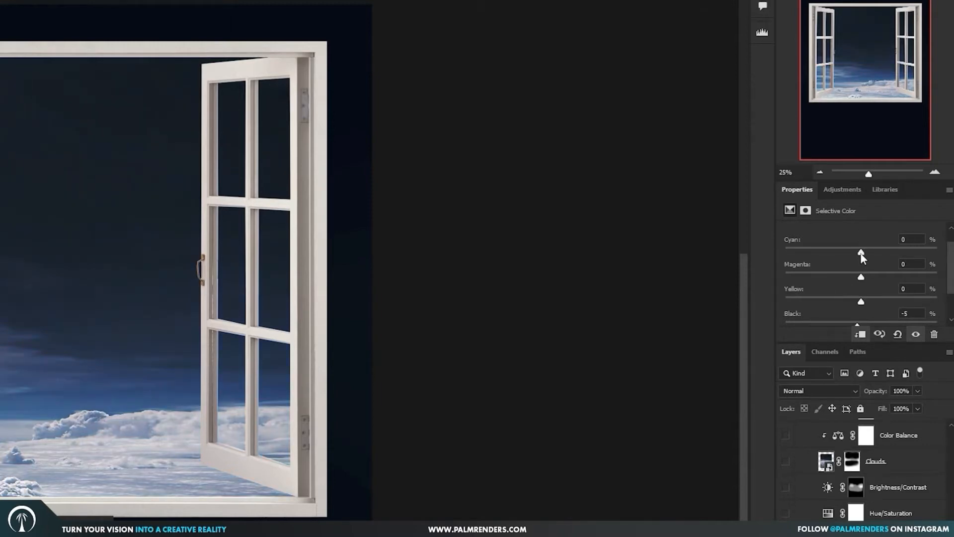
{"action": "left_click_drag", "start_coordinate": [861, 253], "coordinate": [893, 252]}
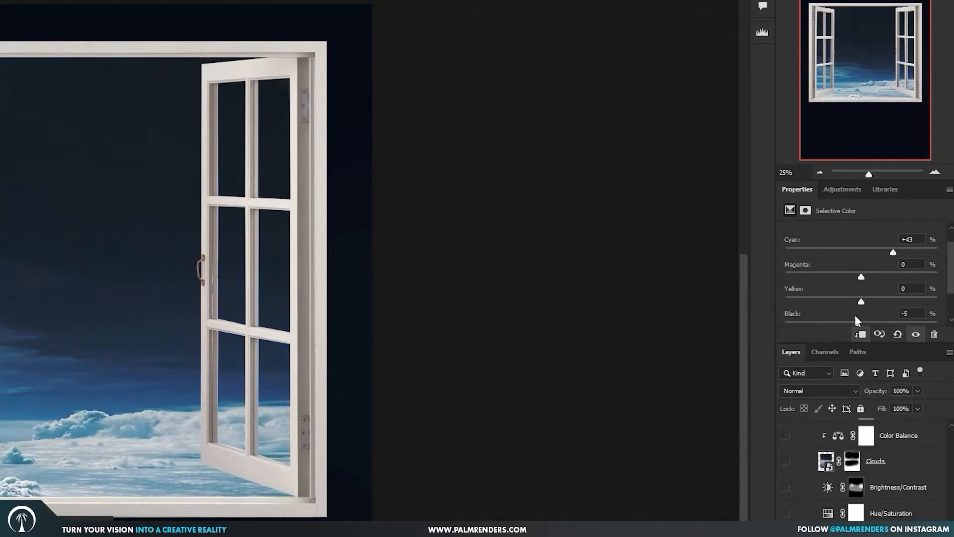
{"action": "left_click_drag", "start_coordinate": [862, 302], "coordinate": [836, 305]}
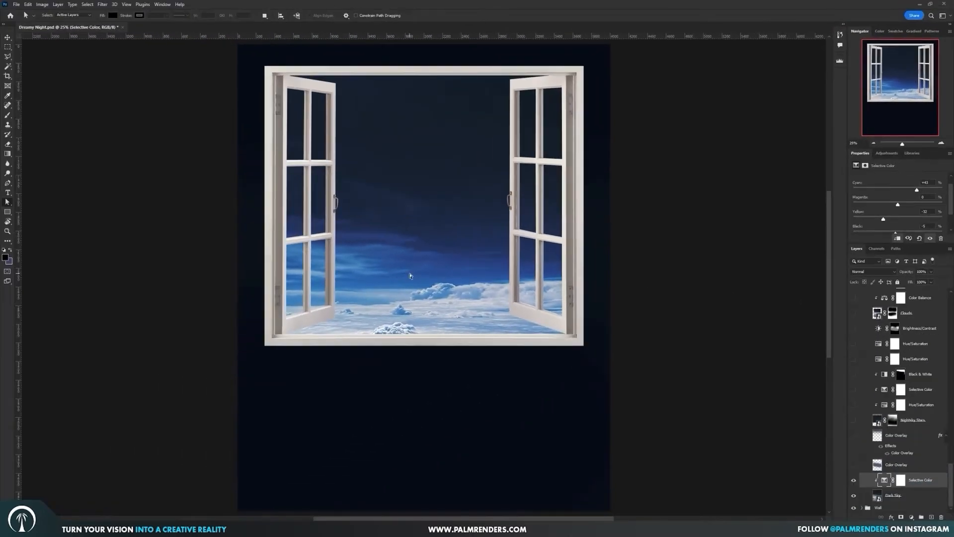
Hide the Selective Color adjustment and undo the recent changes until the Dark Sky layer's mask is restored
{"action": "left_click", "coordinate": [854, 480]}
{"action": "left_click", "coordinate": [895, 495]}
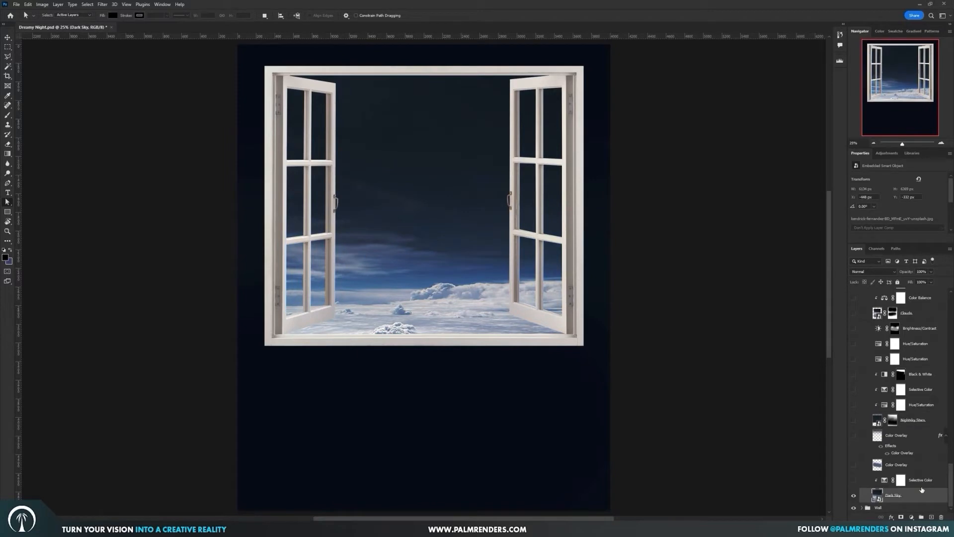
{"action": "key", "text": "ctrl+z"}
{"action": "key", "text": "ctrl+z"}
{"action": "key", "text": "ctrl+z"}
{"action": "key", "text": "ctrl+z"}
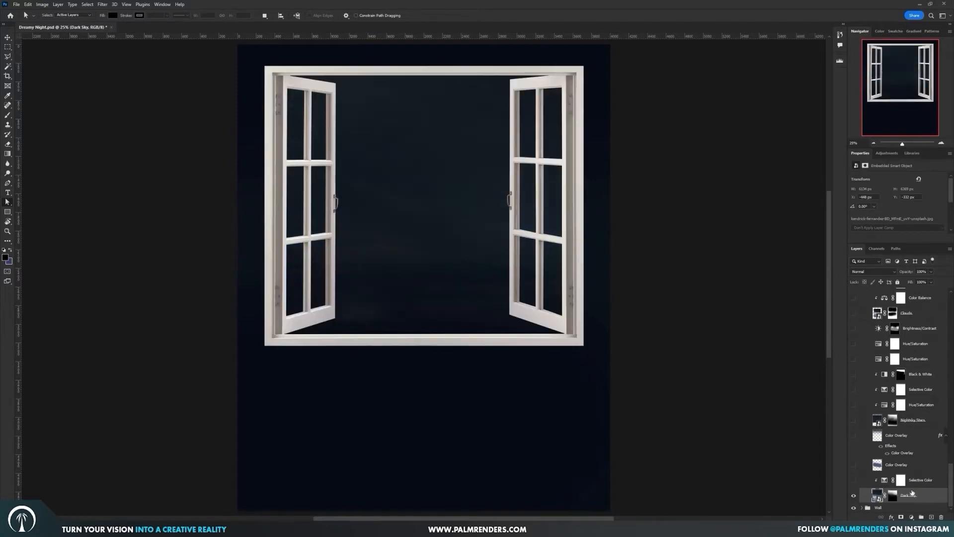
Show the Selective Color adjustment, both Color Overlay layers and Nightsky Stars, and select the Nightsky Stars mask
{"action": "left_click_drag", "start_coordinate": [854, 481], "coordinate": [854, 466]}
{"action": "left_click", "coordinate": [901, 466]}
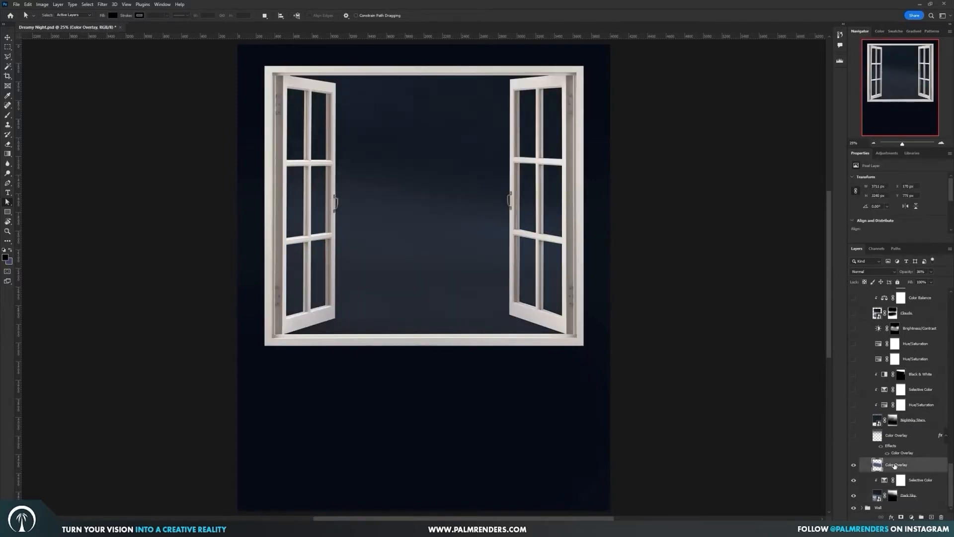
{"action": "left_click_drag", "start_coordinate": [854, 435], "coordinate": [854, 420]}
{"action": "left_click", "coordinate": [893, 420]}
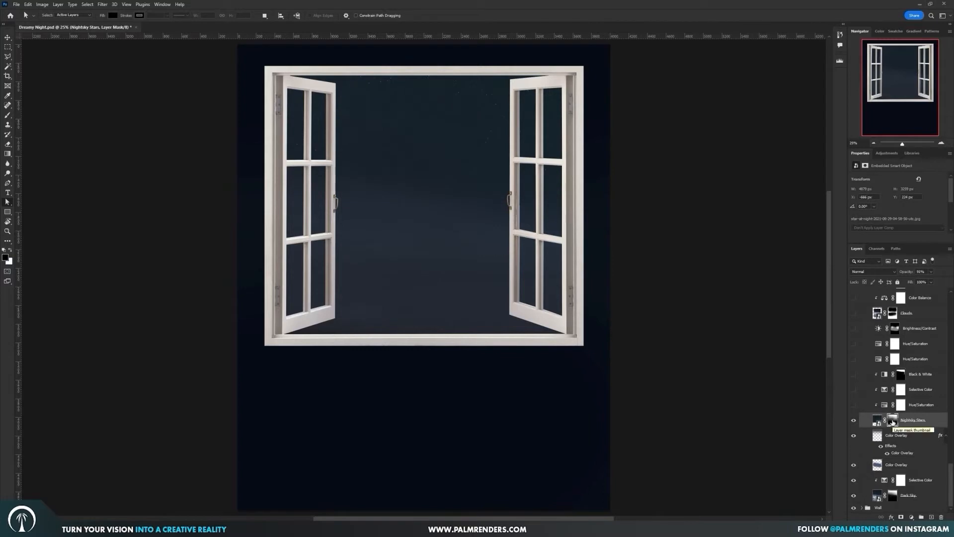
Try deleting the Nightsky Stars layer mask and undo the deletion
{"action": "key", "text": "Delete"}
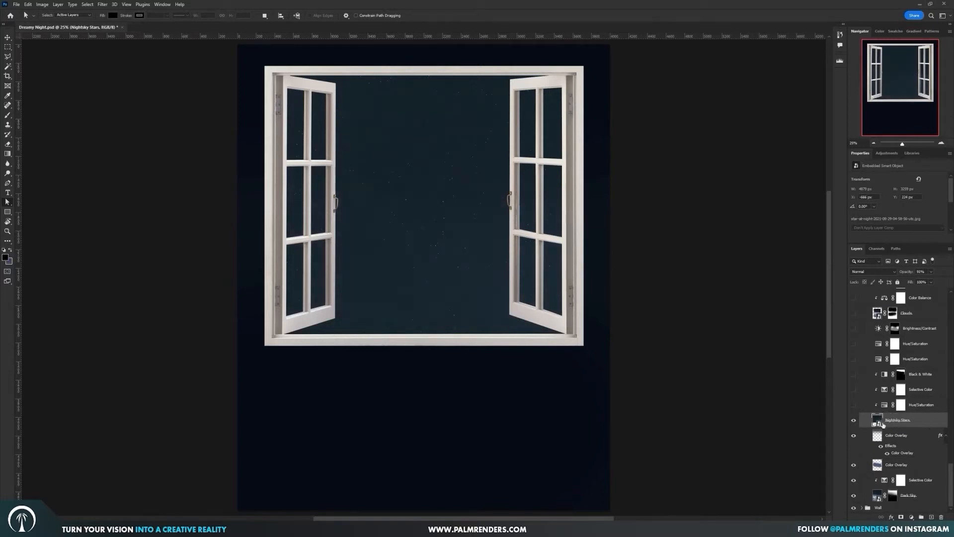
{"action": "key", "text": "ctrl+z"}
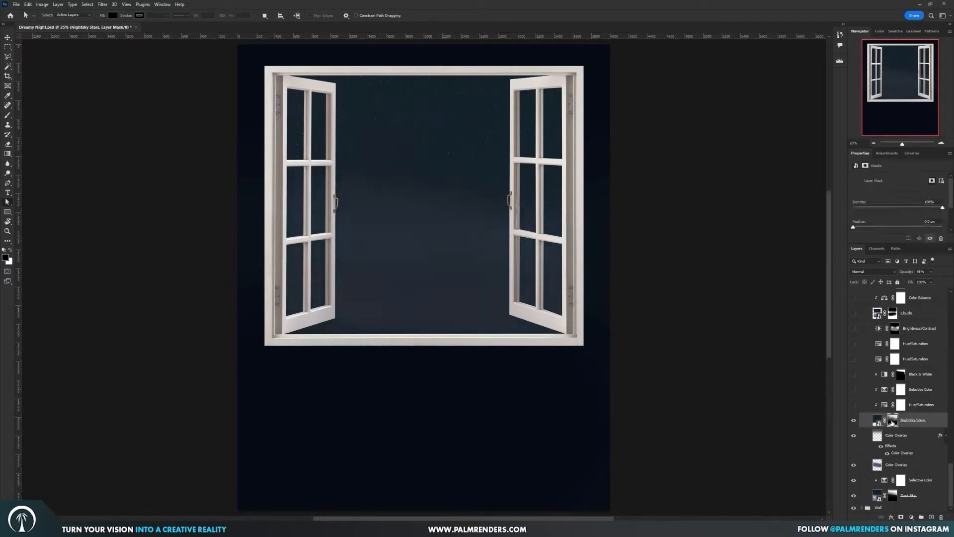
Activate the Eraser tool and review its brush and opacity settings for the Nightsky Stars mask
{"action": "key", "text": "e"}
{"action": "left_click", "coordinate": [47, 16]}
{"action": "left_click", "coordinate": [141, 16]}
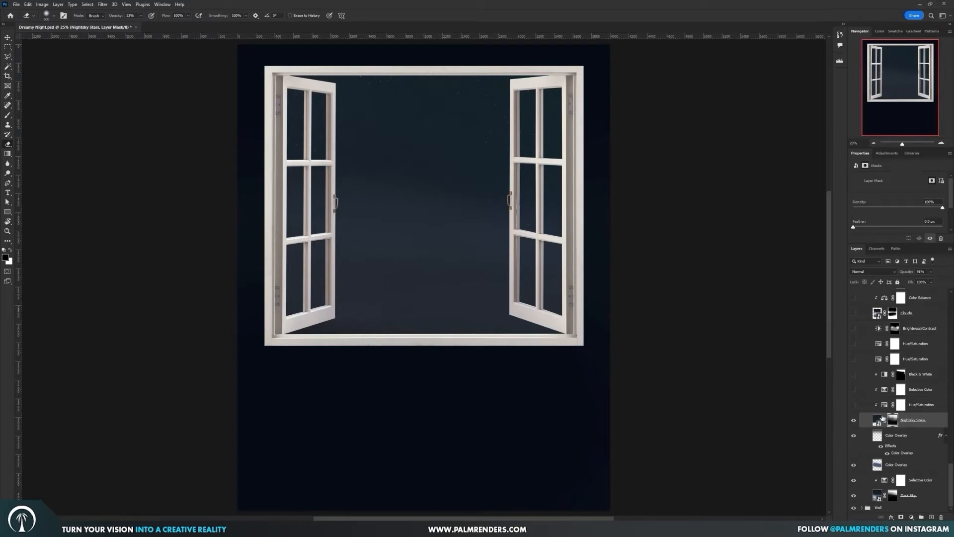
Show the Hue/Saturation and Selective Color adjustments clipped to Nightsky Stars and review the settings of each
{"action": "left_click", "coordinate": [854, 405]}
{"action": "left_click", "coordinate": [882, 407]}
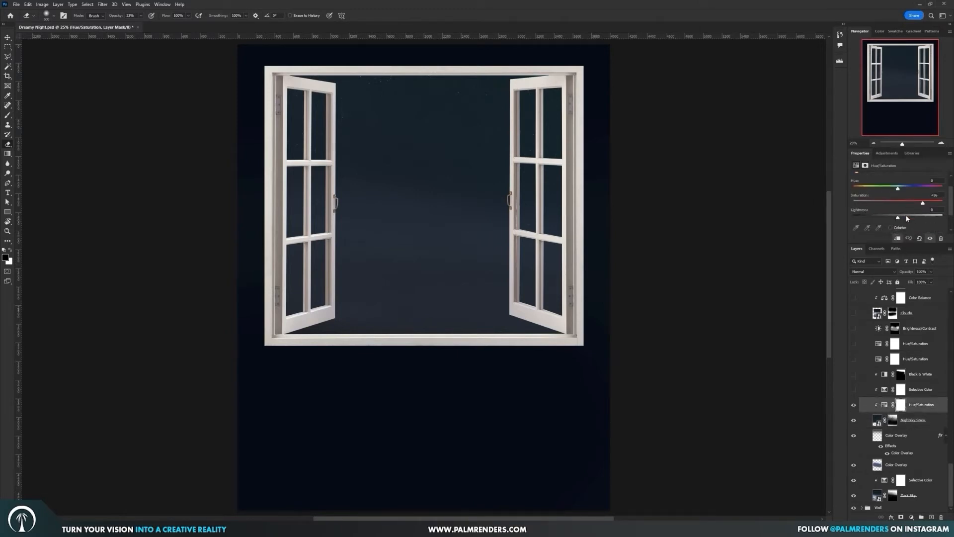
{"action": "left_click", "coordinate": [854, 389]}
{"action": "left_click", "coordinate": [888, 390]}
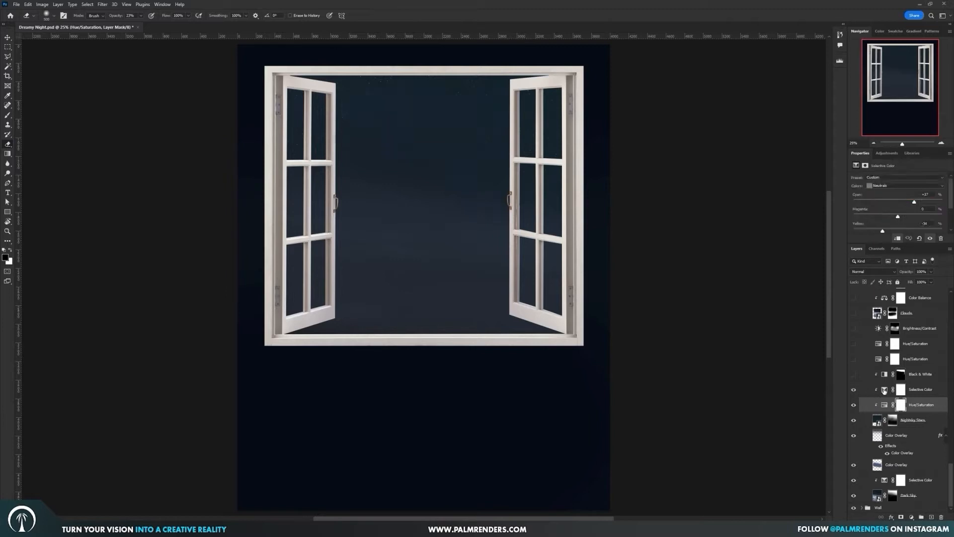
{"action": "scroll", "coordinate": [903, 213], "scroll_direction": "down", "scroll_amount": 1}
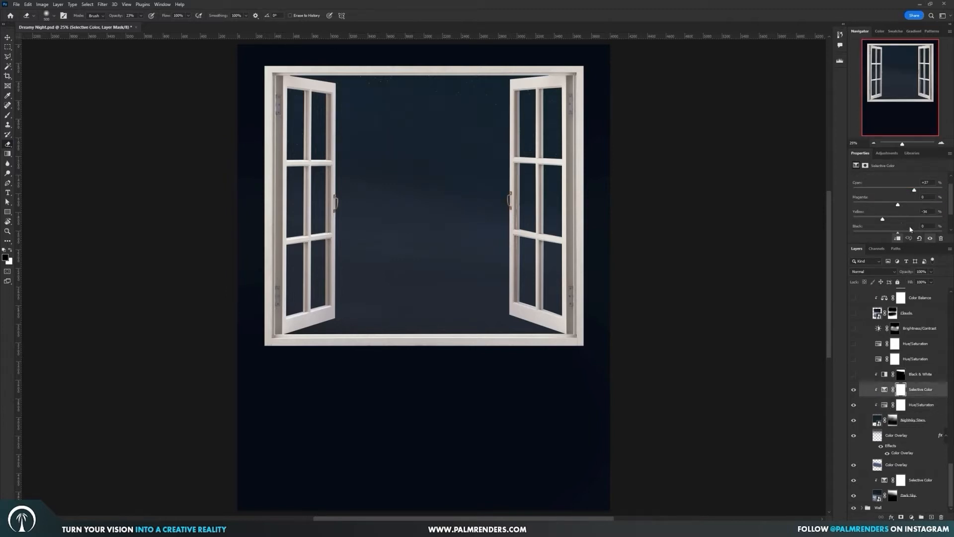
Show the Black & White, both Hue/Saturation and the Brightness/Contrast adjustments above Nightsky Stars, reviewing the settings of the first two
{"action": "left_click", "coordinate": [854, 375]}
{"action": "left_click", "coordinate": [885, 374]}
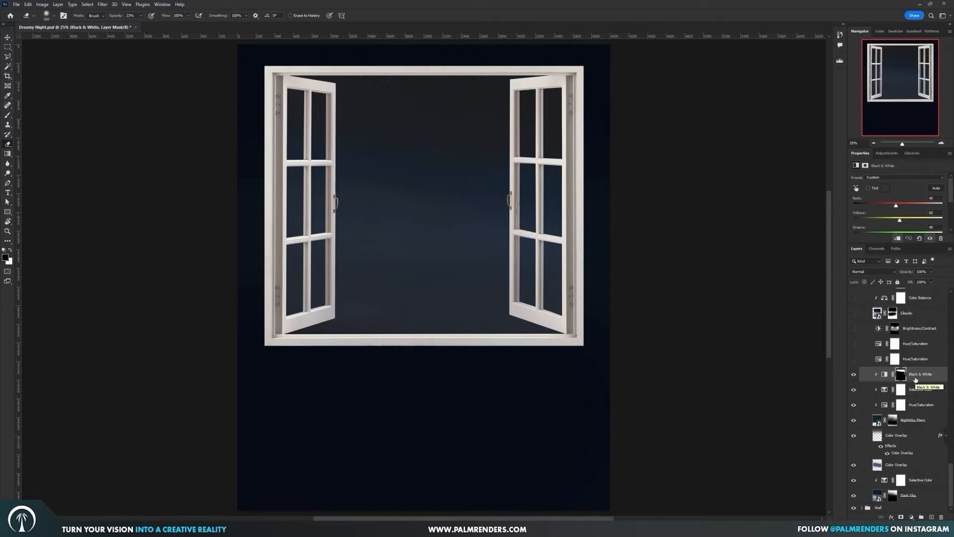
{"action": "left_click", "coordinate": [854, 358]}
{"action": "left_click", "coordinate": [899, 362]}
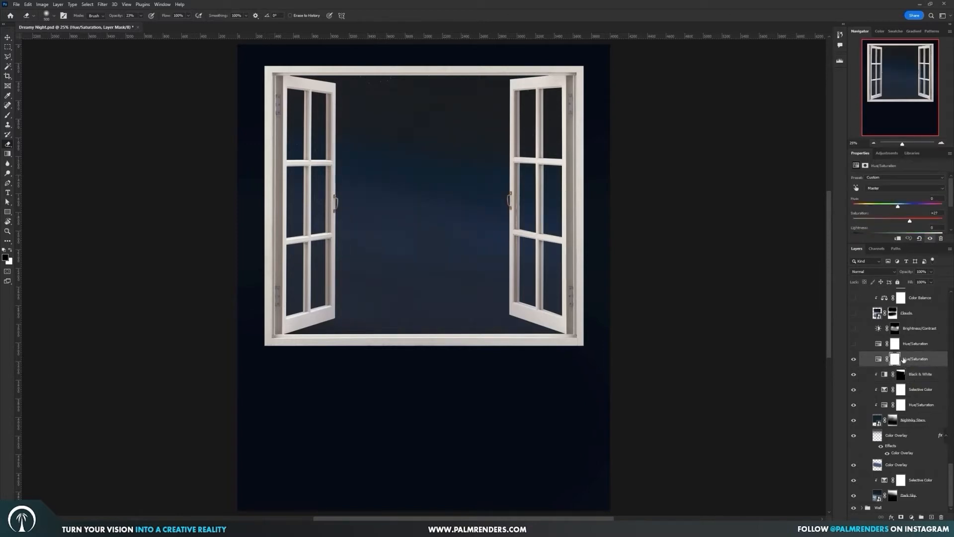
{"action": "left_click", "coordinate": [854, 344]}
{"action": "scroll", "coordinate": [915, 348], "scroll_direction": "up", "scroll_amount": 1}
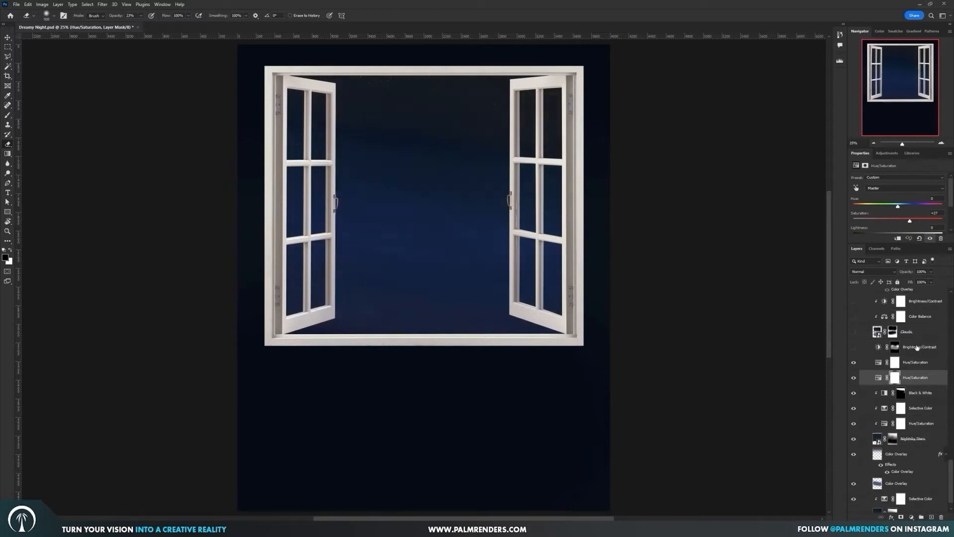
{"action": "left_click", "coordinate": [854, 347]}
Show the Clouds layer and try it without its layer mask
{"action": "scroll", "coordinate": [854, 348], "scroll_direction": "up", "scroll_amount": 3}
{"action": "left_click", "coordinate": [853, 388]}
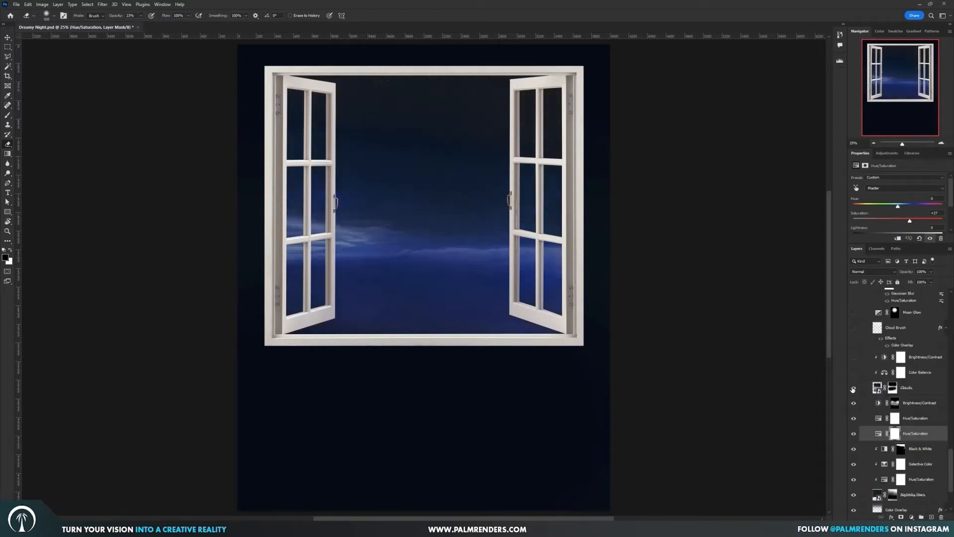
{"action": "left_click", "coordinate": [892, 389]}
{"action": "left_click", "coordinate": [892, 388], "text": "shift"}
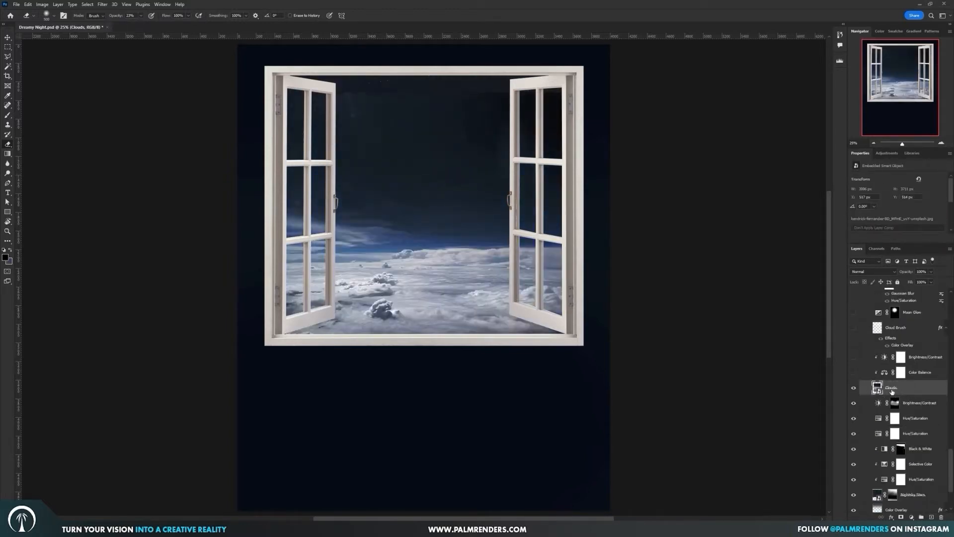
{"action": "left_click", "coordinate": [892, 389], "text": "shift"}
Show the Color Balance and Brightness/Contrast adjustments clipped to Clouds, then show and select the Cloud Brush layer
{"action": "left_click", "coordinate": [877, 388]}
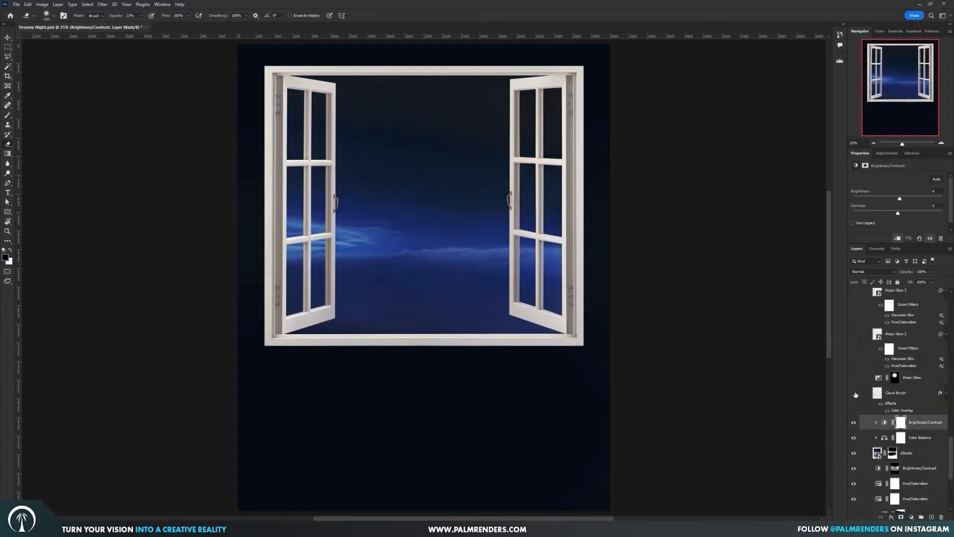
{"action": "left_click", "coordinate": [854, 394]}
{"action": "left_click", "coordinate": [884, 400]}
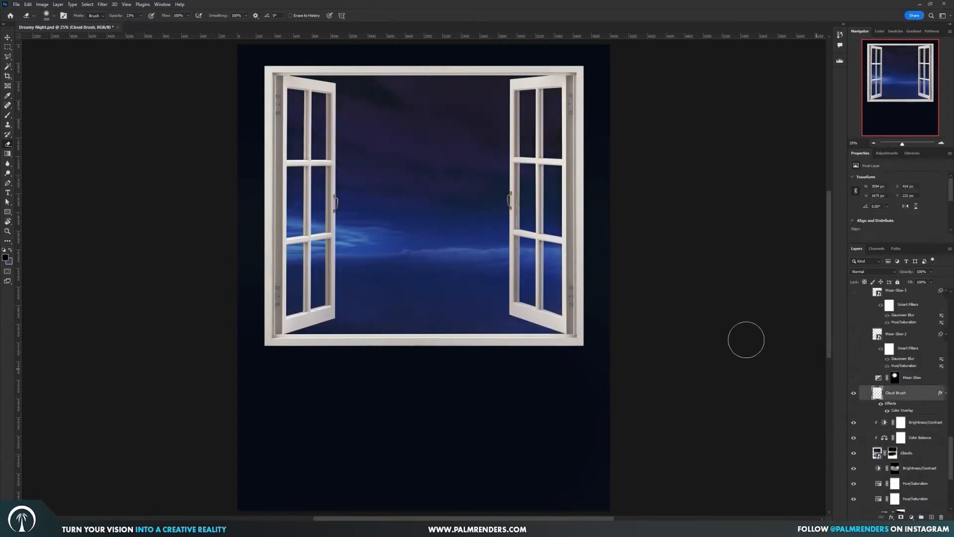
Try stamping a preset from the Clouds brush folder across the sky on a new layer above Cloud Brush, and undo the stamp
{"action": "left_click", "coordinate": [53, 16]}
{"action": "left_click", "coordinate": [15, 99]}
{"action": "scroll", "coordinate": [67, 159], "scroll_direction": "down", "scroll_amount": 1}
{"action": "scroll", "coordinate": [53, 153], "scroll_direction": "down", "scroll_amount": 3}
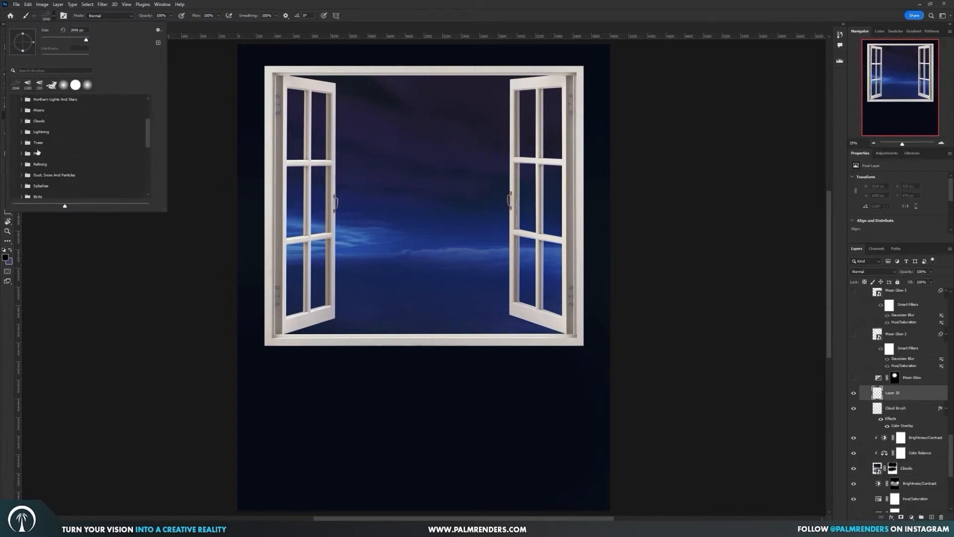
{"action": "scroll", "coordinate": [36, 154], "scroll_direction": "up", "scroll_amount": 3}
{"action": "scroll", "coordinate": [30, 168], "scroll_direction": "down", "scroll_amount": 4}
{"action": "scroll", "coordinate": [23, 174], "scroll_direction": "up", "scroll_amount": 3}
{"action": "left_click", "coordinate": [21, 145]}
{"action": "scroll", "coordinate": [80, 163], "scroll_direction": "down", "scroll_amount": 4}
{"action": "scroll", "coordinate": [81, 164], "scroll_direction": "down", "scroll_amount": 5}
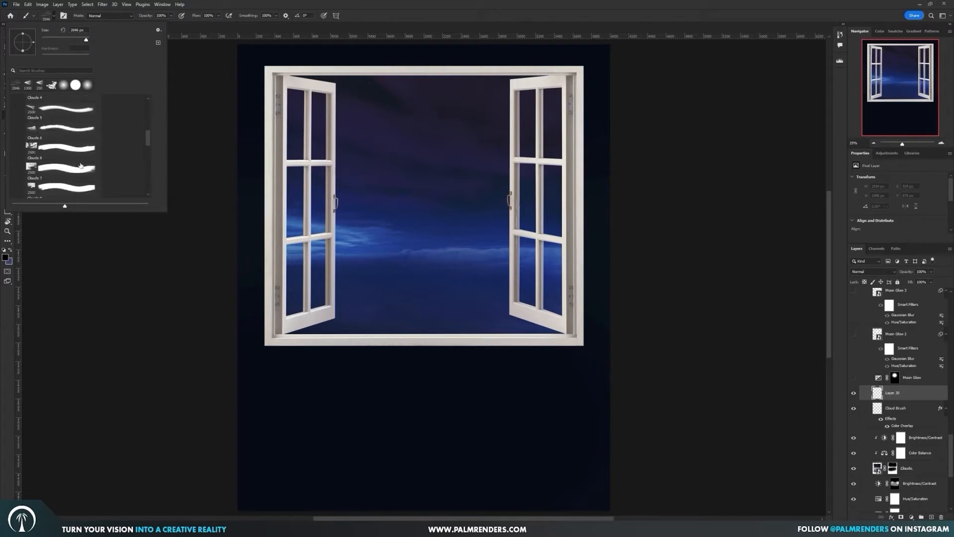
{"action": "left_click", "coordinate": [75, 179]}
{"action": "left_click", "coordinate": [450, 173]}
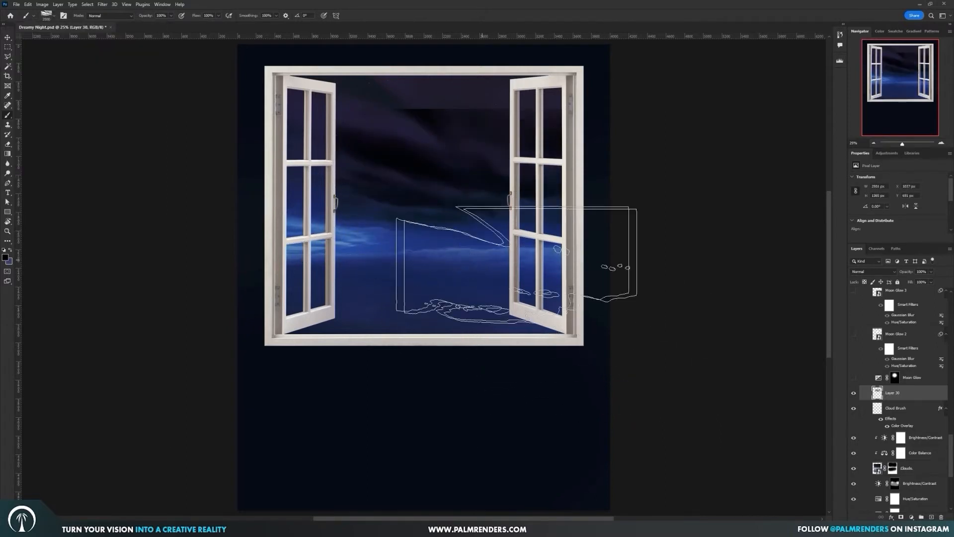
{"action": "key", "text": "ctrl+z"}
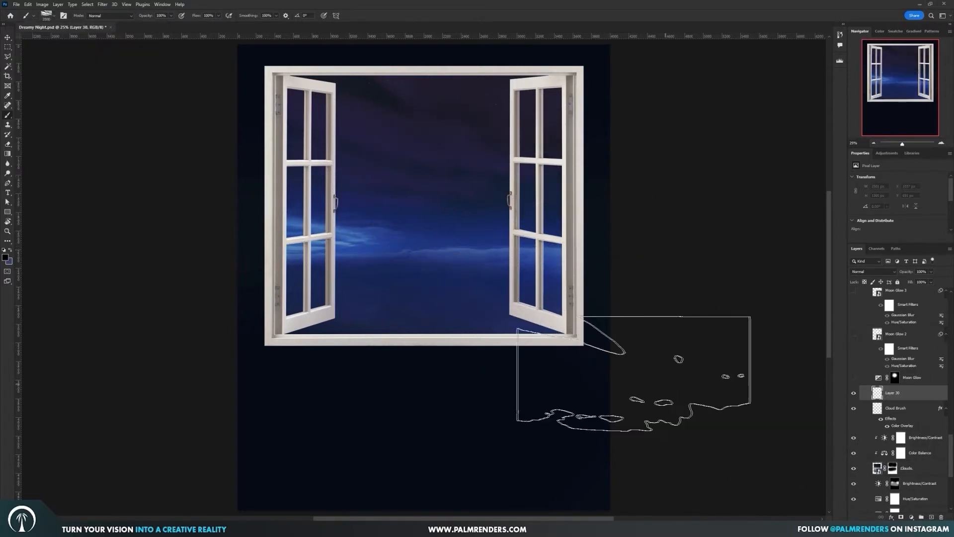
Show the Moon Glow 5 layer and select its layer mask
{"action": "key", "text": "v"}
{"action": "left_click", "coordinate": [854, 378]}
{"action": "left_click", "coordinate": [853, 378]}
{"action": "scroll", "coordinate": [902, 415], "scroll_direction": "up", "scroll_amount": 8}
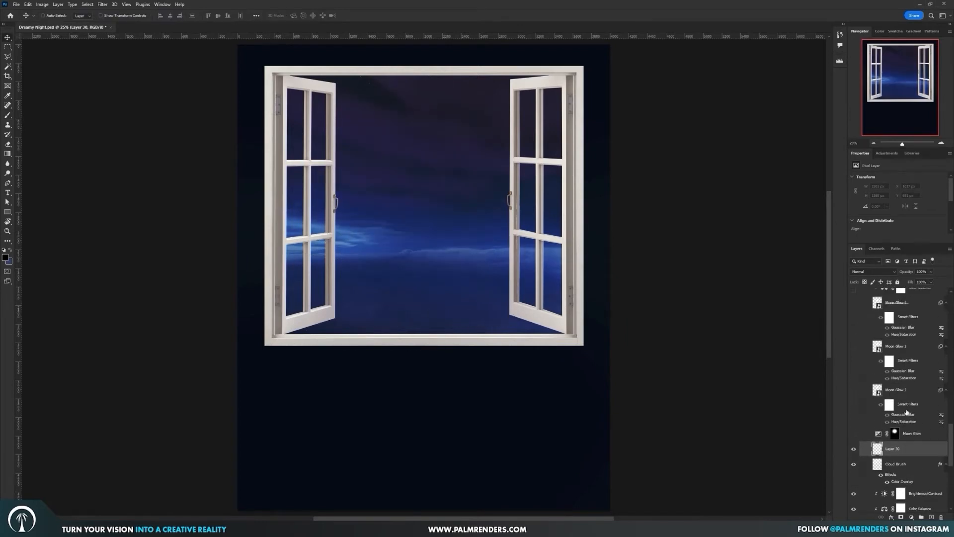
{"action": "scroll", "coordinate": [902, 415], "scroll_direction": "up", "scroll_amount": 3}
{"action": "left_click", "coordinate": [854, 458]}
{"action": "left_click", "coordinate": [892, 458]}
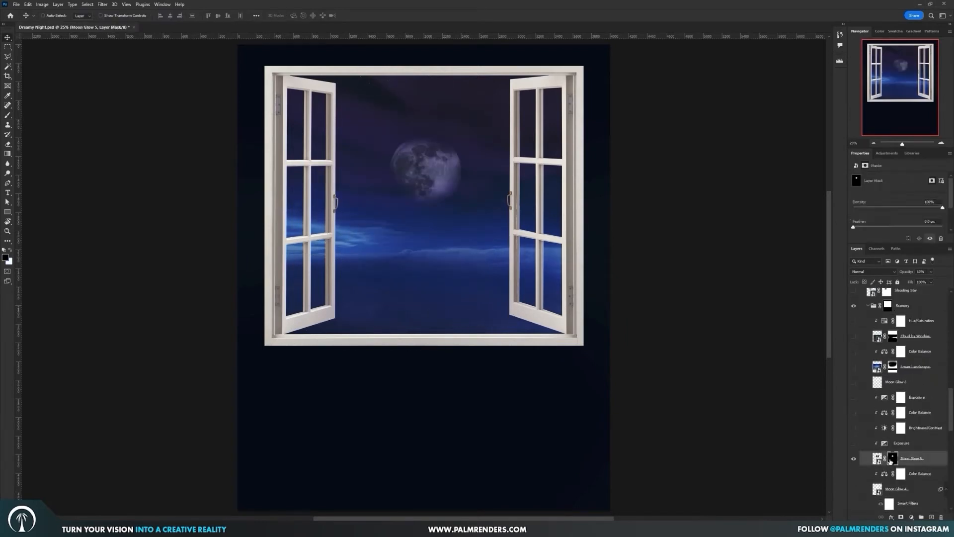
Try replacing the Moon Glow 5 mask with one made from a circular selection about 796 px wide around the moon
{"action": "key", "text": "Delete"}
{"action": "key", "text": "m"}
{"action": "mouse_move", "coordinate": [474, 211]}
{"action": "left_mouse_down"}
{"action": "mouse_move", "coordinate": [486, 224]}
{"action": "mouse_move", "coordinate": [465, 202]}
{"action": "left_mouse_up"}
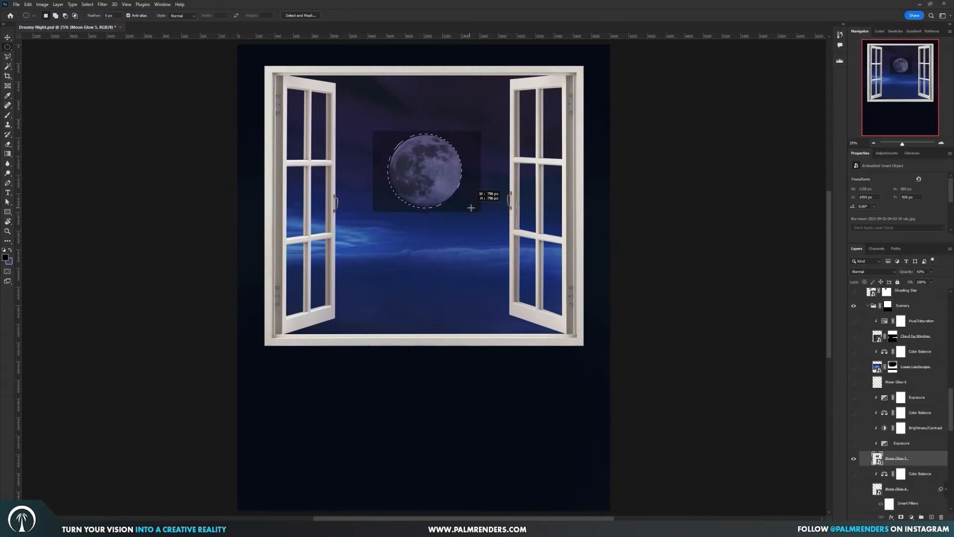
{"action": "left_click_drag", "start_coordinate": [470, 207], "coordinate": [470, 207]}
{"action": "left_click", "coordinate": [901, 517]}
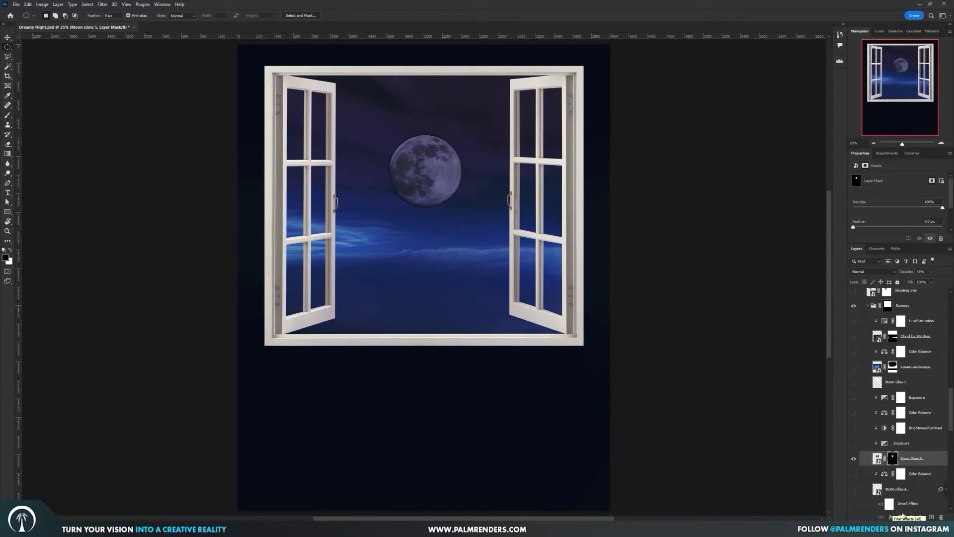
{"action": "left_click", "coordinate": [894, 456]}
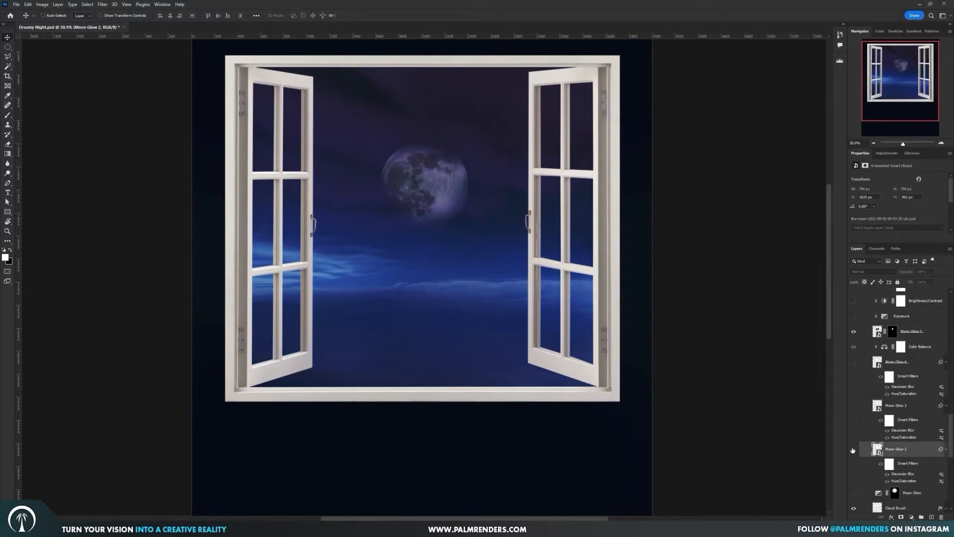
Show Moon Glow 2, examine its blurred edge around the moon up close, and hide the layer again
{"action": "left_click", "coordinate": [853, 451]}
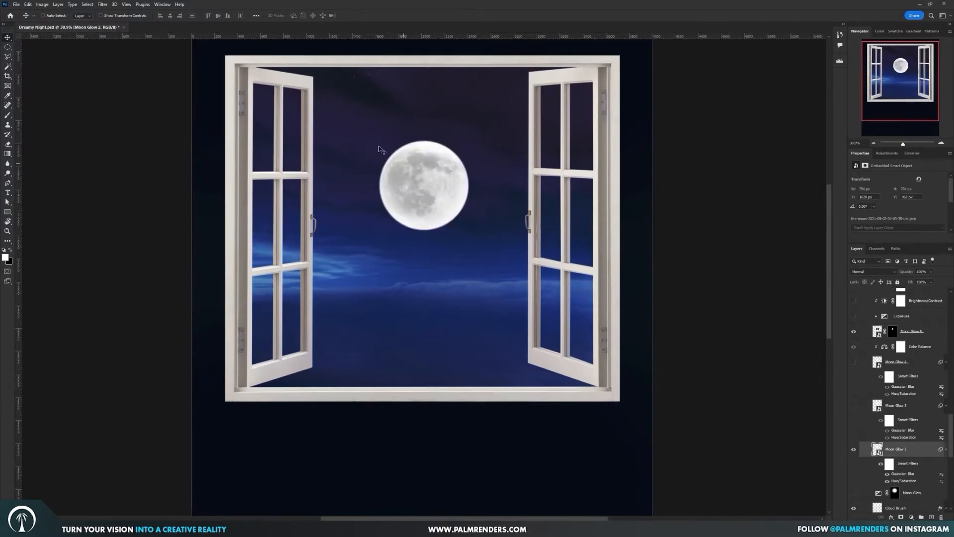
{"action": "scroll", "coordinate": [397, 147], "scroll_direction": "up", "scroll_amount": 3}
{"action": "scroll", "coordinate": [415, 157], "scroll_direction": "up", "scroll_amount": 4}
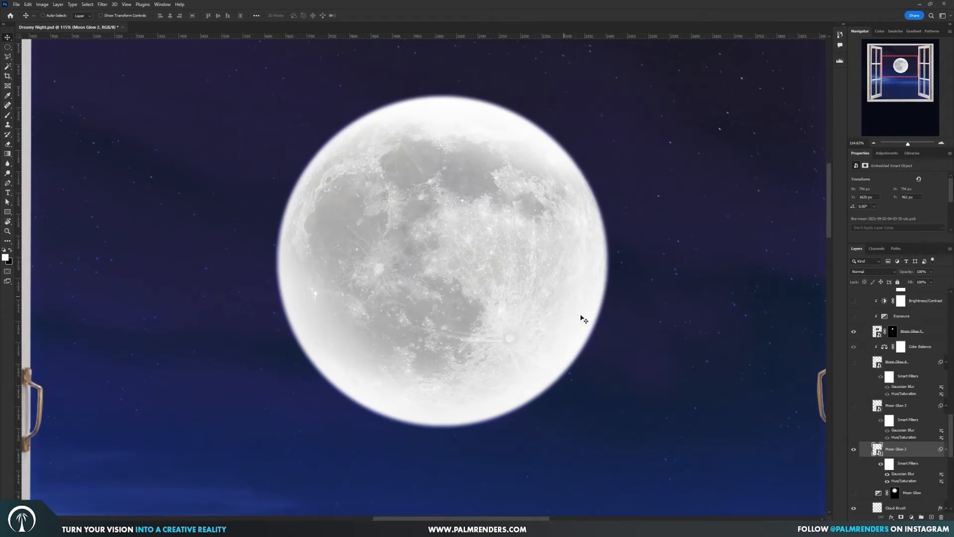
{"action": "left_click", "coordinate": [854, 450]}
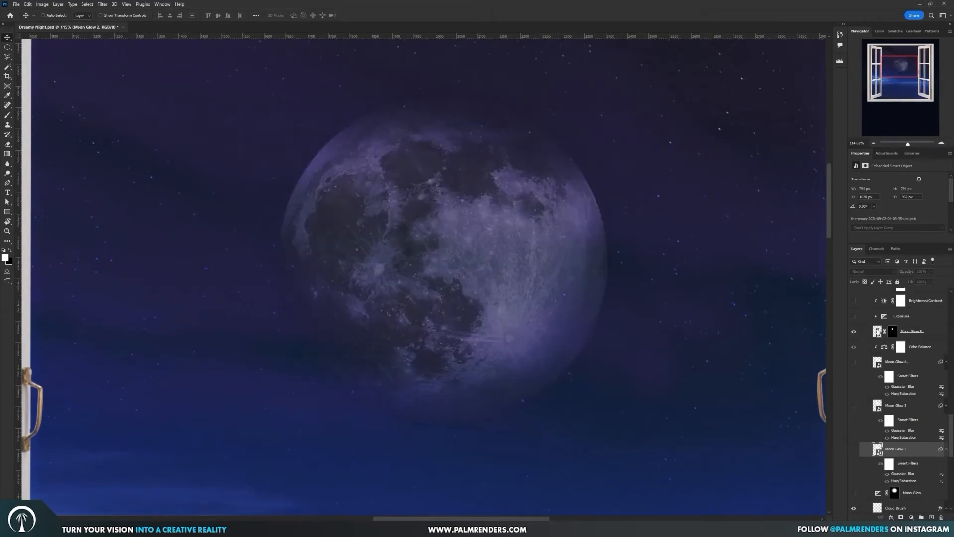
Try Moon Glow 5 at 100% opacity and set it back to 43%
{"action": "left_click", "coordinate": [895, 331]}
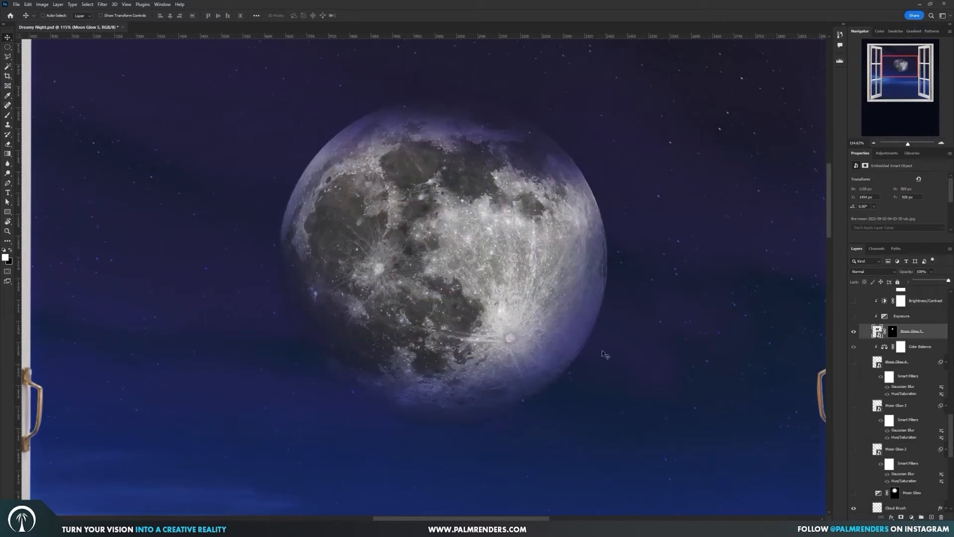
{"action": "key", "text": "4"}
{"action": "key", "text": "3"}
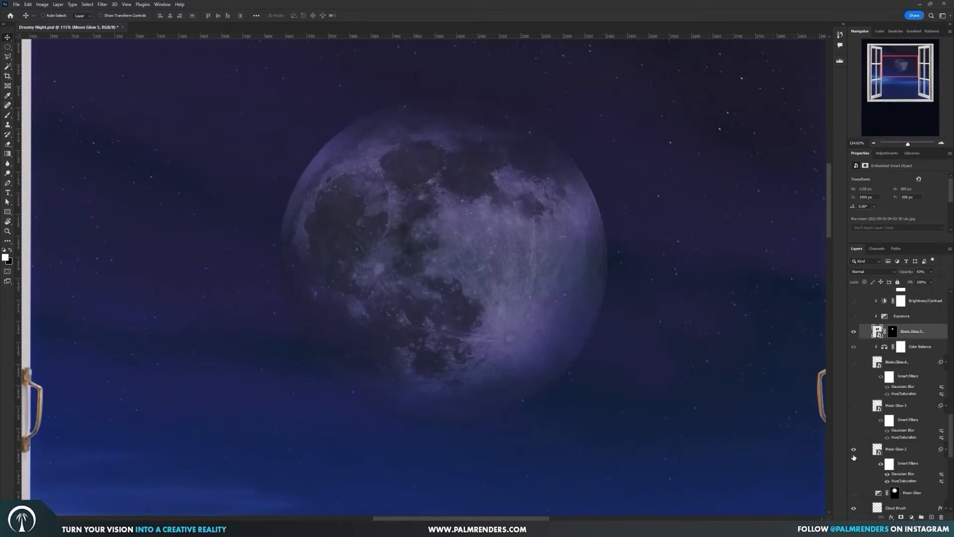
Show the Moon Glow 2, Moon Glow 3 and Moon Glow 4 layers to build up the glow around the moon
{"action": "left_click", "coordinate": [889, 407]}
{"action": "left_click", "coordinate": [854, 406]}
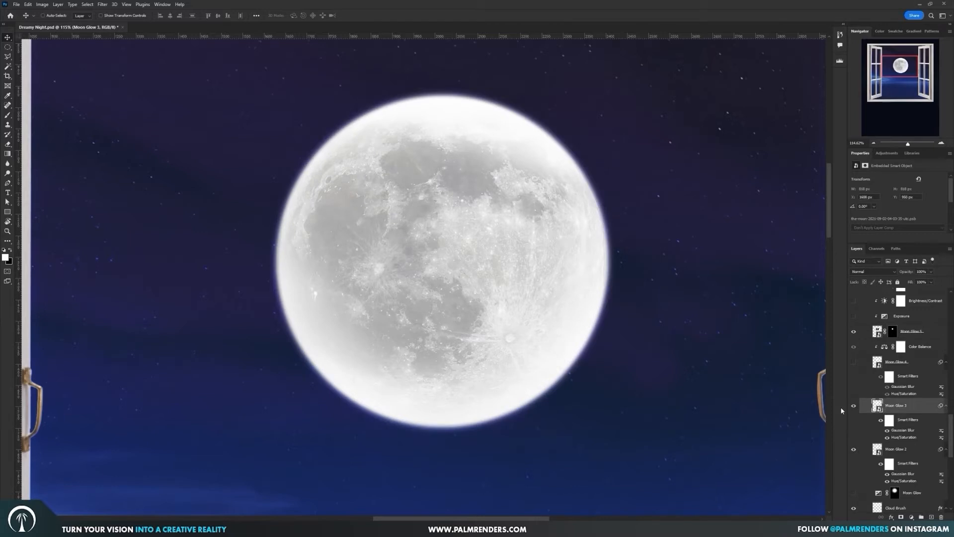
{"action": "left_click", "coordinate": [855, 363]}
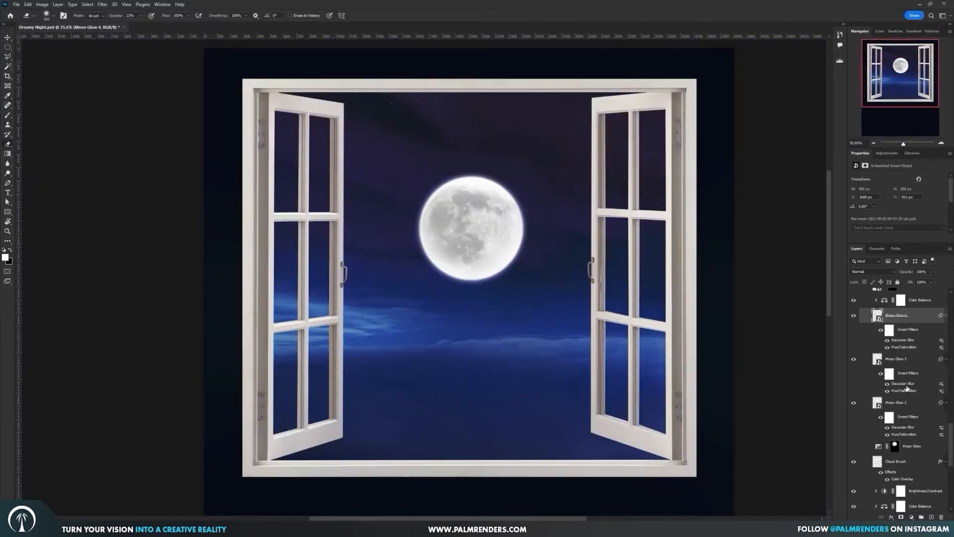
Review the mask and exposure settings of the Moon Glow adjustment above Cloud Brush, and show it
{"action": "scroll", "coordinate": [902, 393], "scroll_direction": "down", "scroll_amount": 1}
{"action": "left_click", "coordinate": [924, 431]}
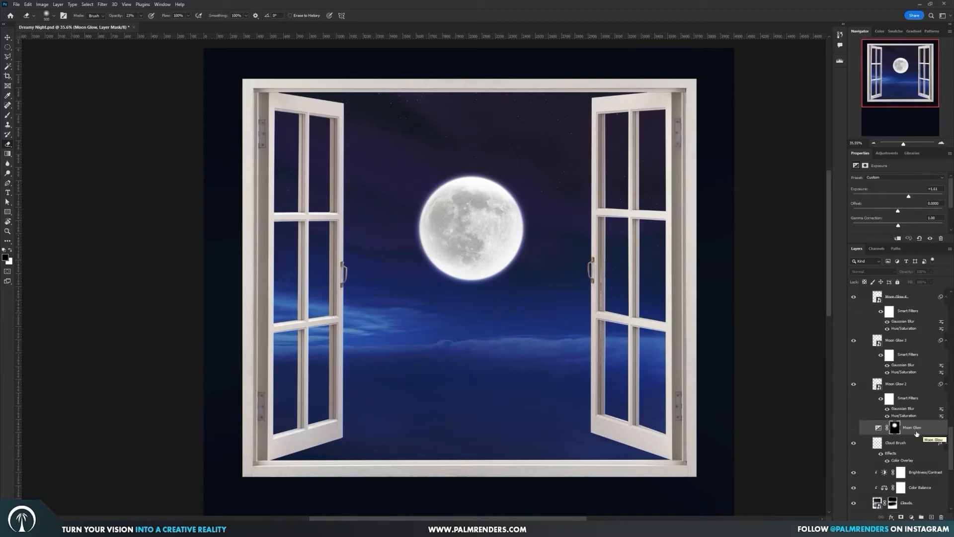
{"action": "left_click", "coordinate": [878, 428]}
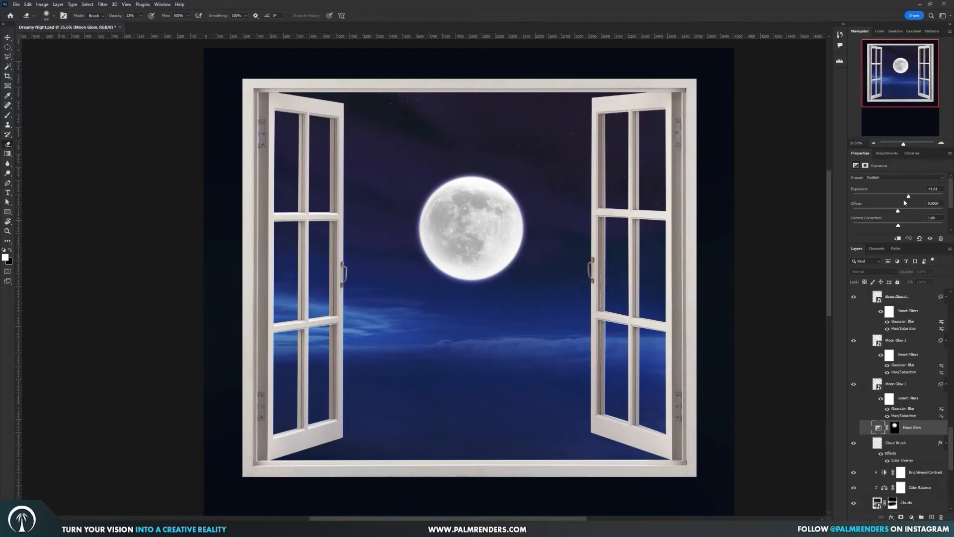
{"action": "left_click", "coordinate": [853, 427]}
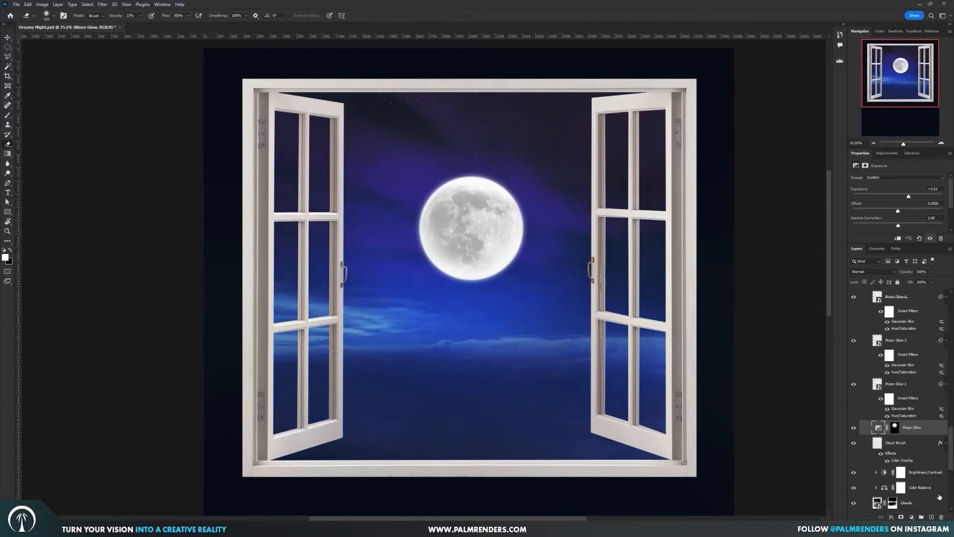
Show the lower Exposure, the Brightness/Contrast and the Color Balance adjustments clipped to Moon Glow 5, plus the Moon Glow 6 layer
{"action": "scroll", "coordinate": [916, 465], "scroll_direction": "up", "scroll_amount": 5}
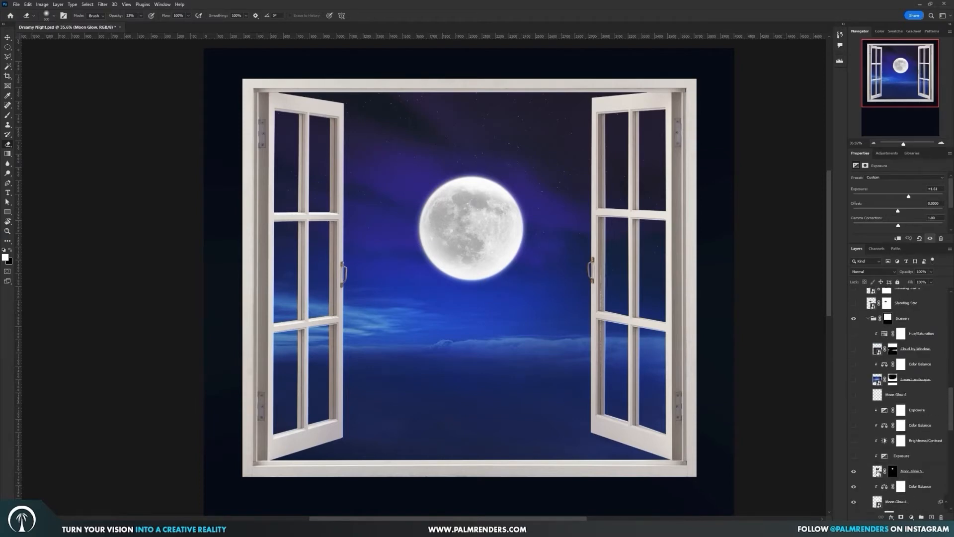
{"action": "left_click", "coordinate": [878, 473]}
{"action": "left_click", "coordinate": [853, 456]}
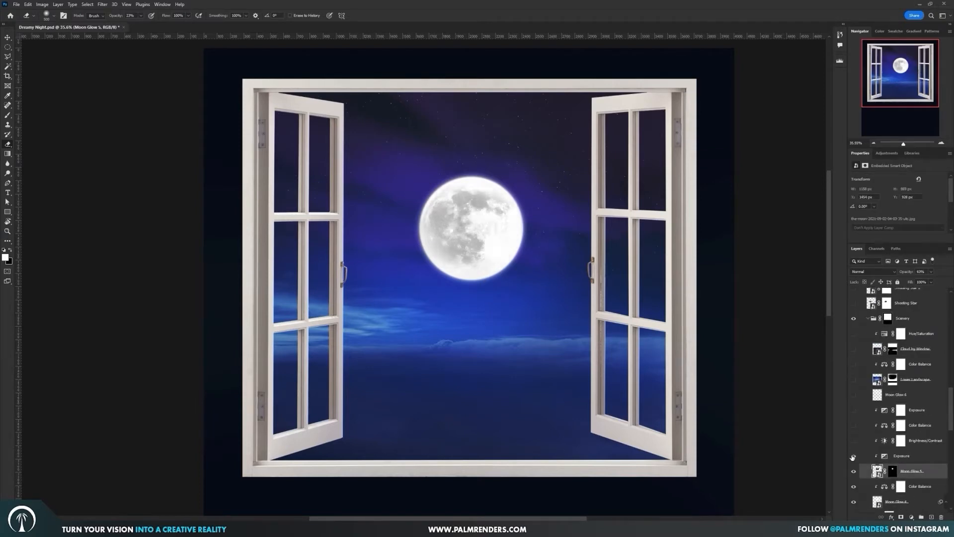
{"action": "left_click", "coordinate": [854, 440]}
{"action": "left_click", "coordinate": [854, 426]}
{"action": "left_click", "coordinate": [858, 426]}
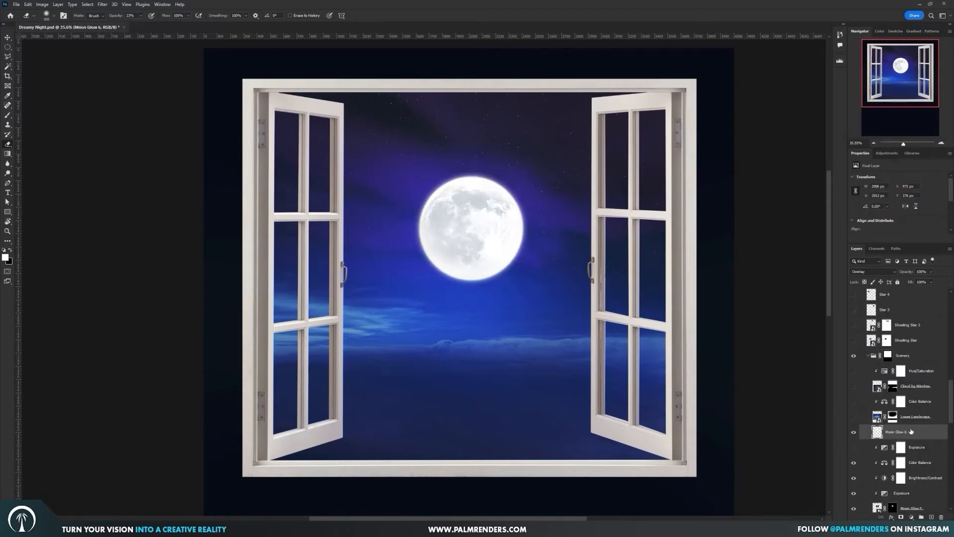
Show the Lower Landscape layer and try deleting its layer mask
{"action": "scroll", "coordinate": [911, 434], "scroll_direction": "up", "scroll_amount": 1}
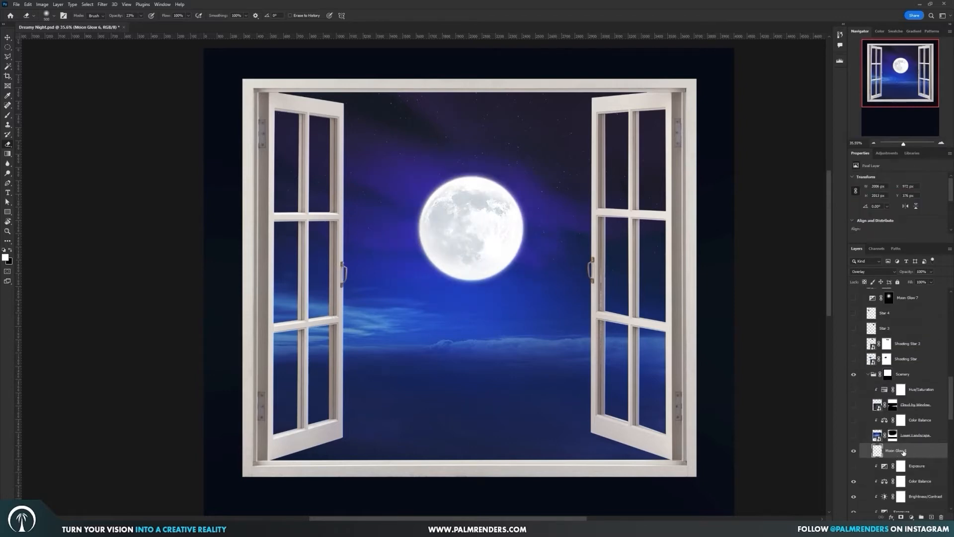
{"action": "left_click", "coordinate": [853, 435]}
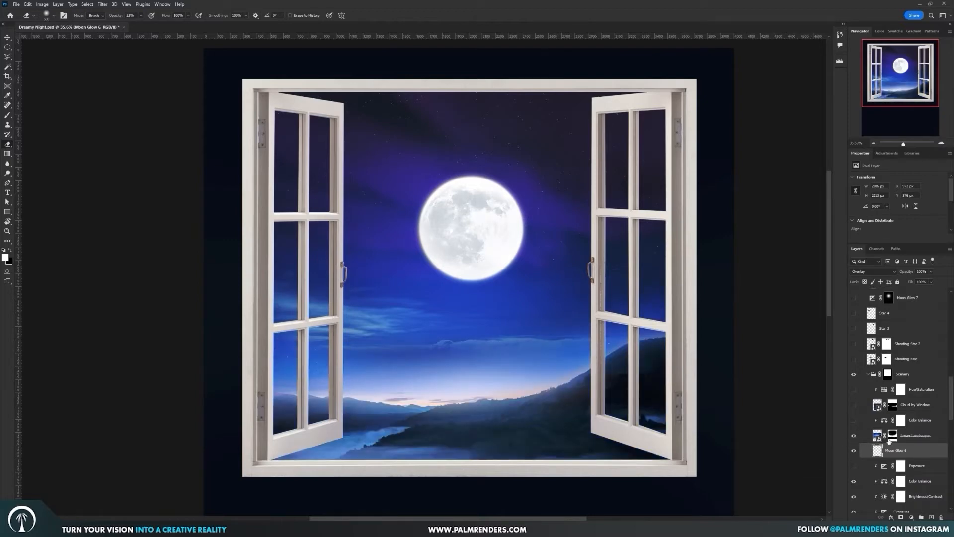
{"action": "left_click", "coordinate": [892, 438]}
{"action": "key", "text": "Delete"}
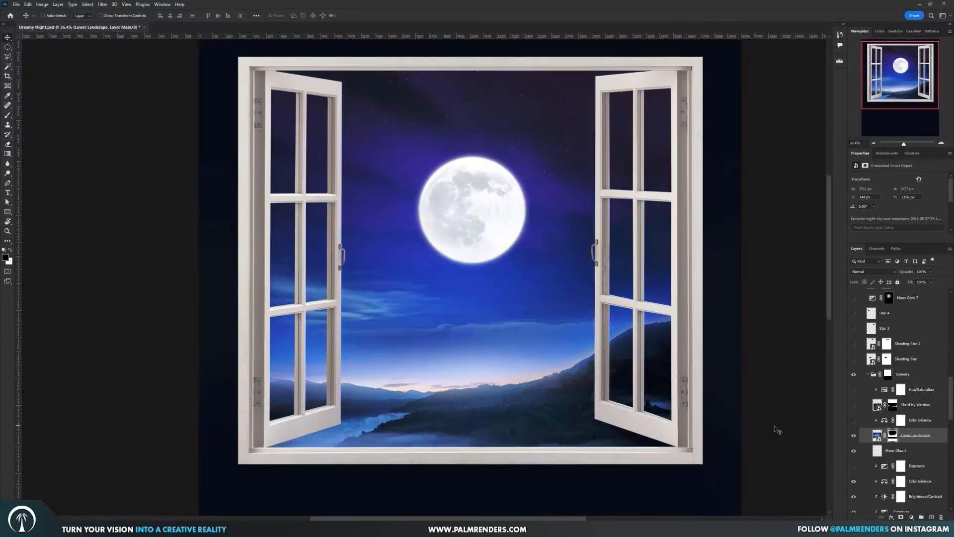
Show the Color Balance adjustment clipped to Lower Landscape and compare the landscape with and without it
{"action": "left_click", "coordinate": [853, 421]}
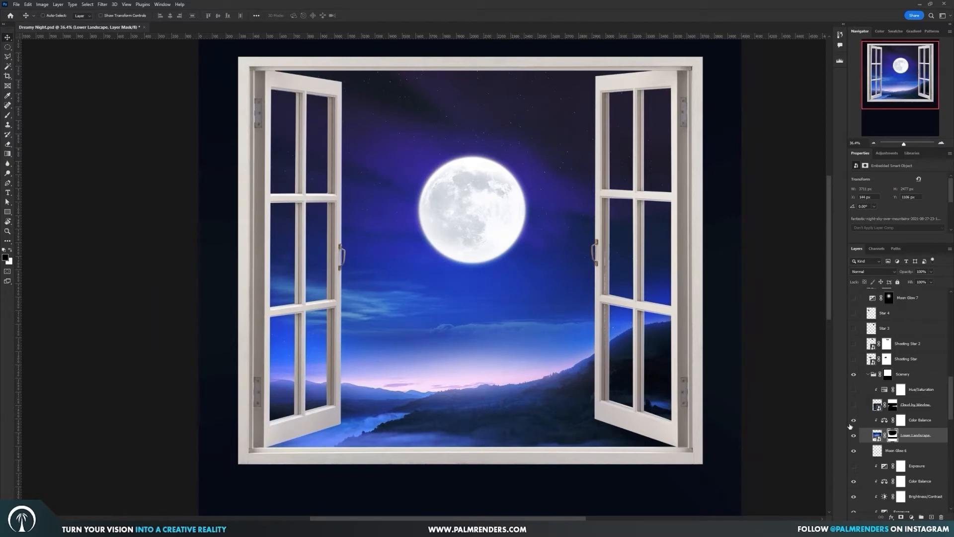
{"action": "left_click", "coordinate": [884, 421]}
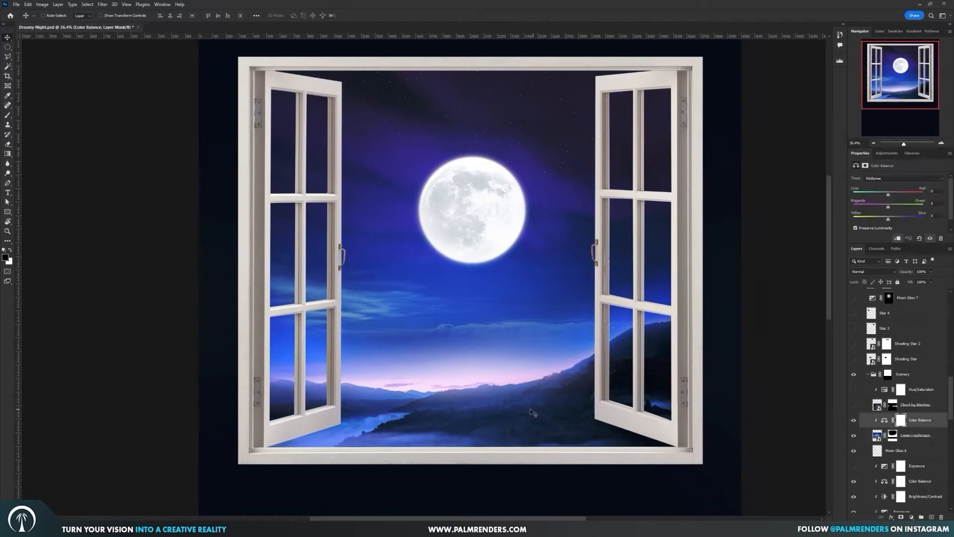
{"action": "scroll", "coordinate": [507, 386], "scroll_direction": "up", "scroll_amount": 2}
{"action": "left_click", "coordinate": [854, 420]}
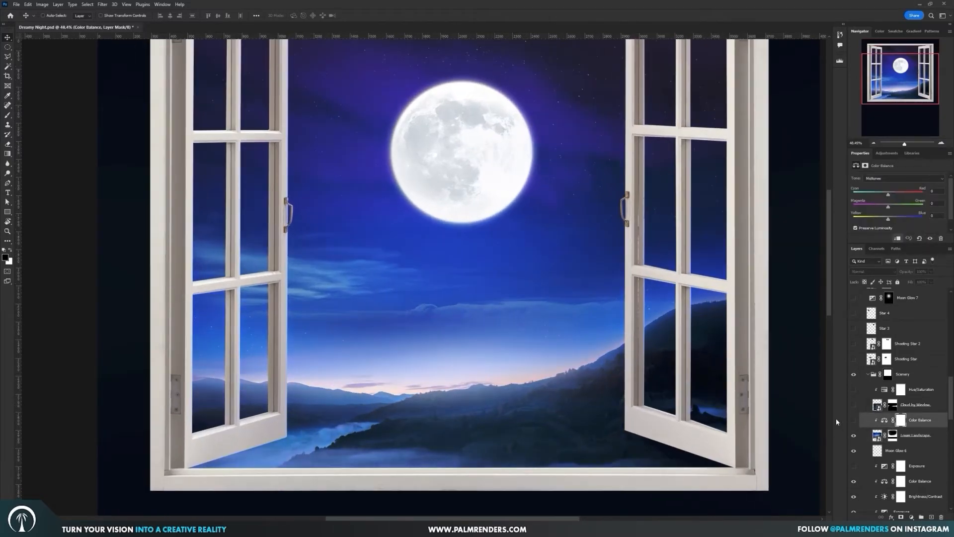
{"action": "left_click", "coordinate": [854, 420]}
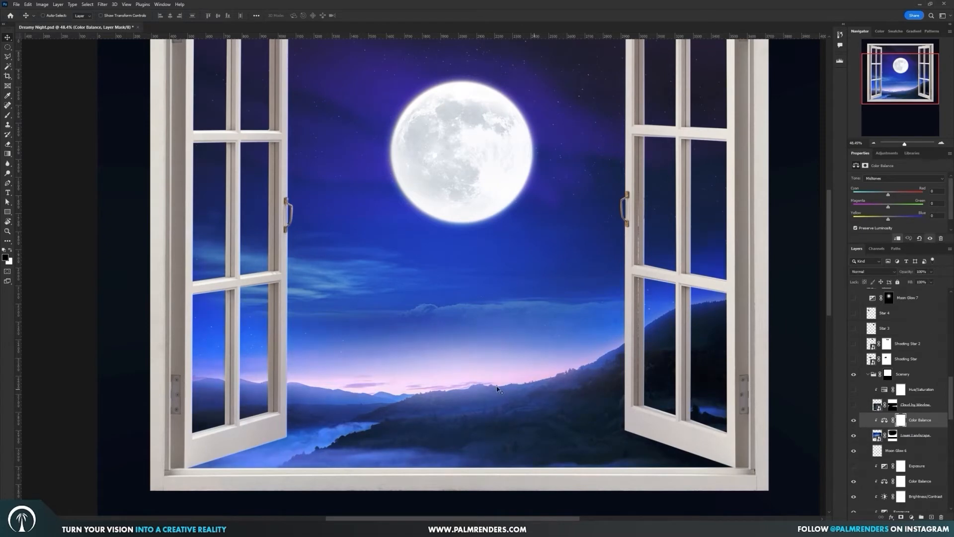
{"action": "scroll", "coordinate": [463, 391], "scroll_direction": "up", "scroll_amount": 1}
Show the Cloud by Window layer and the Shooting Star, Shooting Star 2, Star 3 and Star 4 layers
{"action": "left_click", "coordinate": [854, 407]}
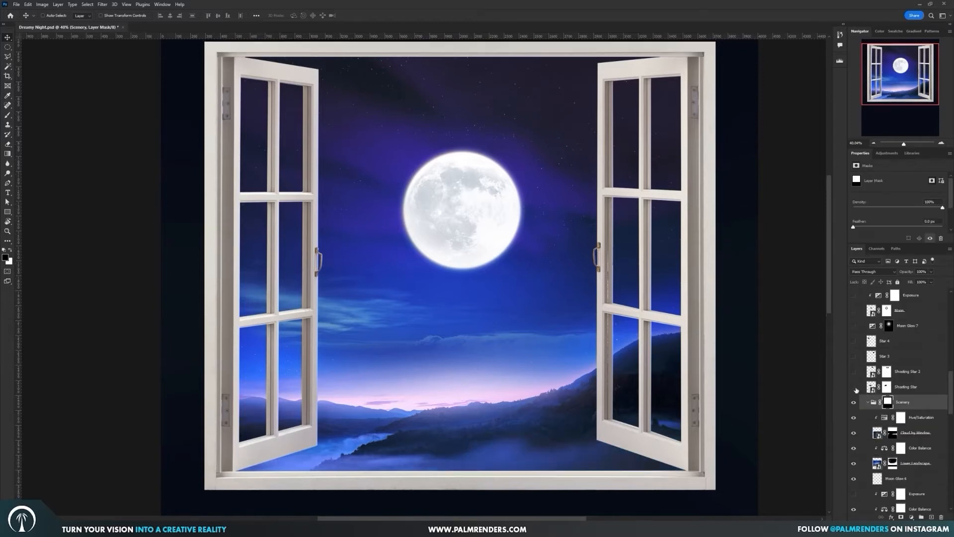
{"action": "left_click", "coordinate": [855, 388]}
{"action": "left_click", "coordinate": [854, 373]}
{"action": "left_click", "coordinate": [854, 356]}
{"action": "left_click", "coordinate": [853, 342]}
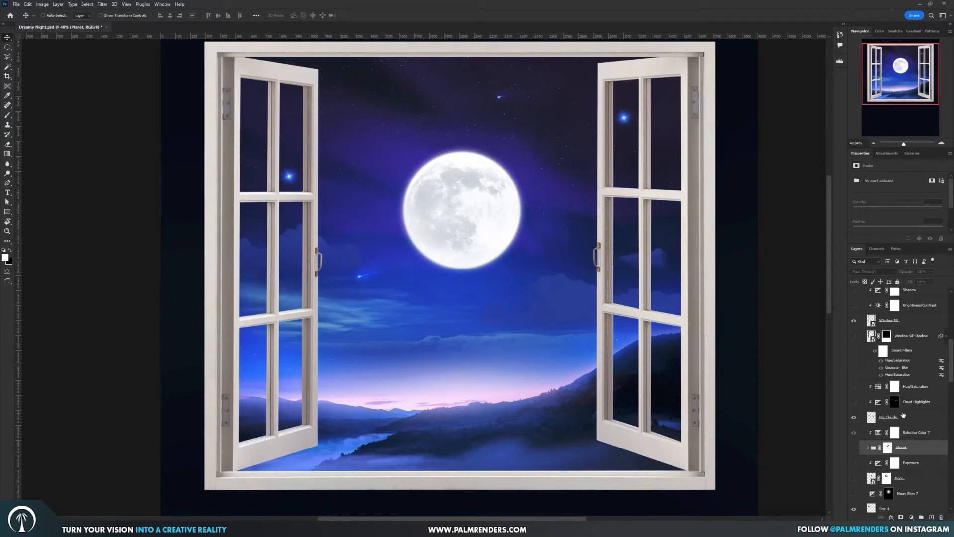
Show the Cloud Highlights and Hue/Saturation adjustments clipped to Big Clouds and review their settings
{"action": "left_click", "coordinate": [904, 416]}
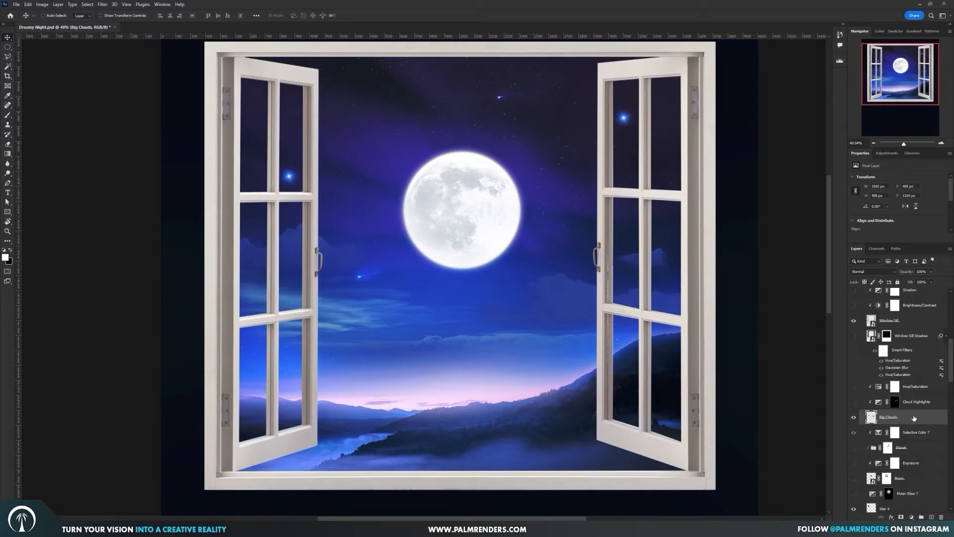
{"action": "left_click", "coordinate": [854, 401]}
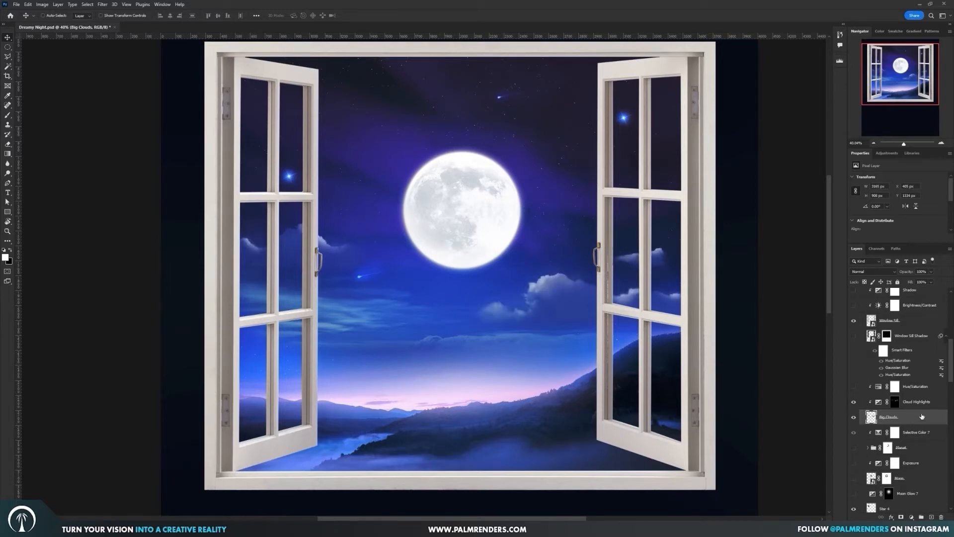
{"action": "left_click", "coordinate": [868, 400]}
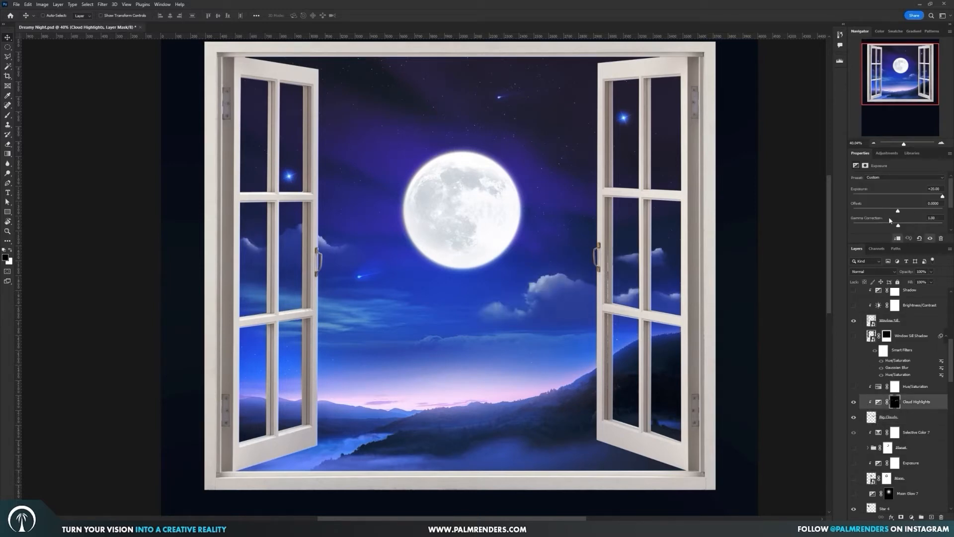
{"action": "key", "text": "e"}
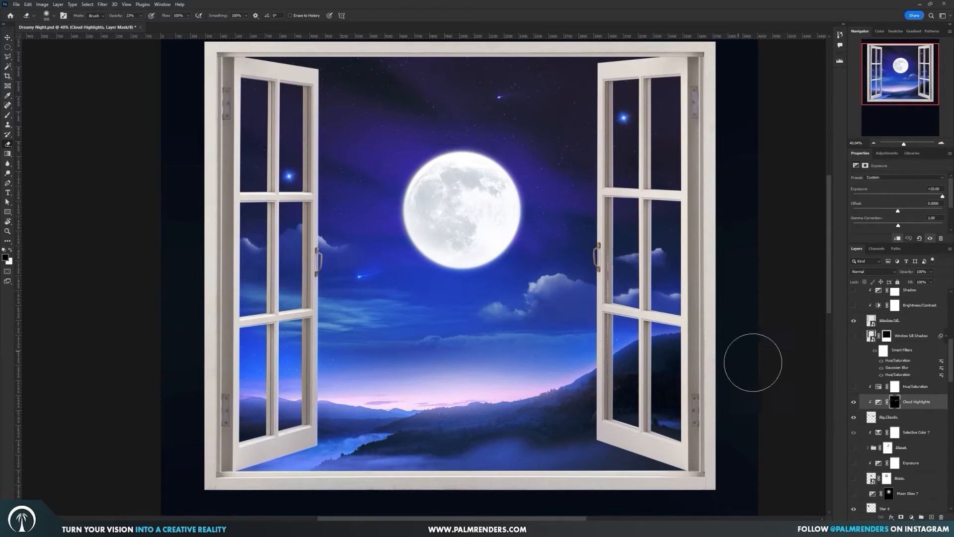
{"action": "left_click", "coordinate": [854, 387]}
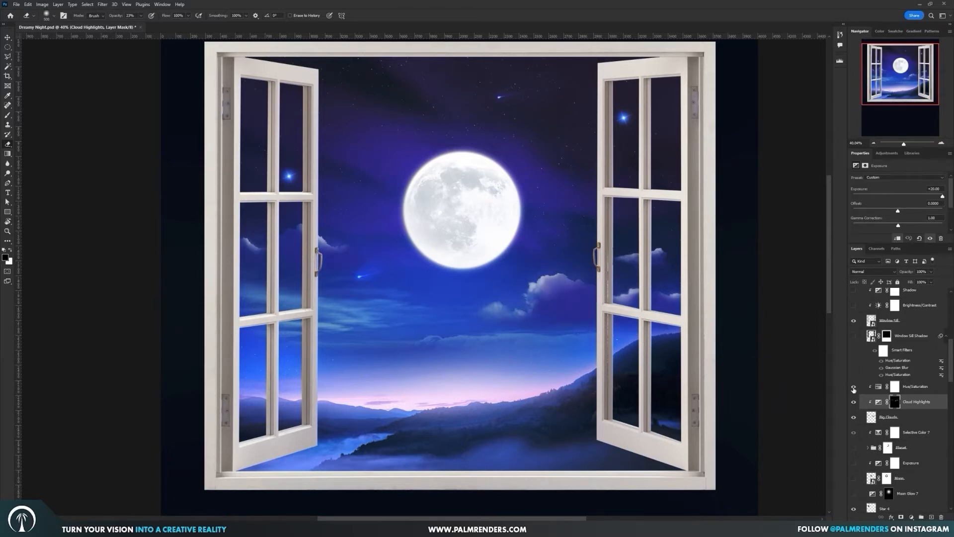
{"action": "left_click", "coordinate": [878, 389]}
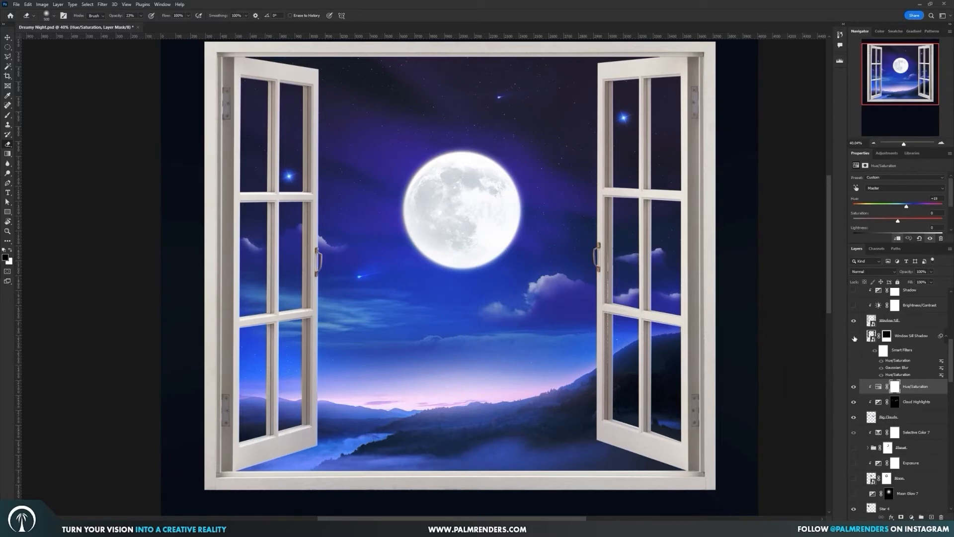
Show the Window Sill Shadow layer and select its smart object
{"action": "scroll", "coordinate": [647, 411], "scroll_direction": "down", "scroll_amount": 3}
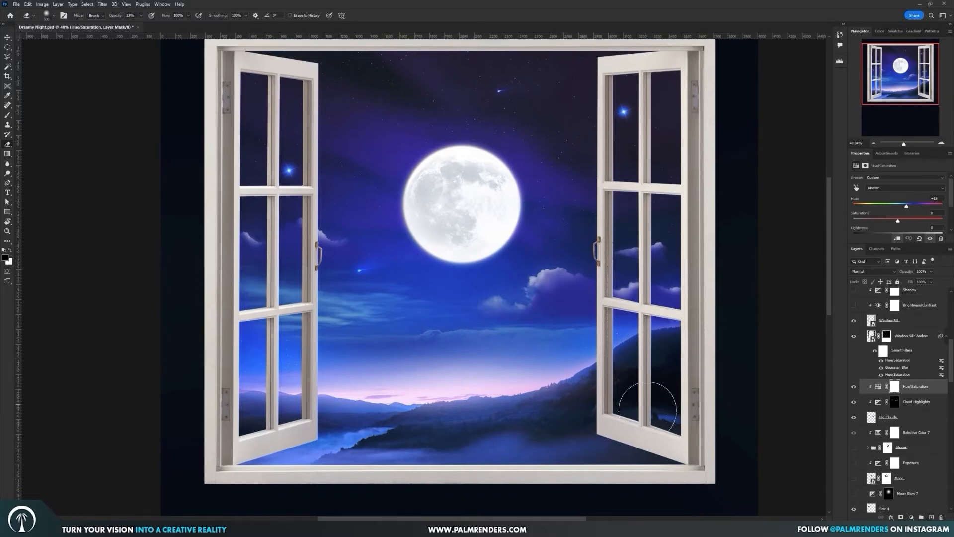
{"action": "key", "text": "v"}
{"action": "left_click", "coordinate": [871, 339]}
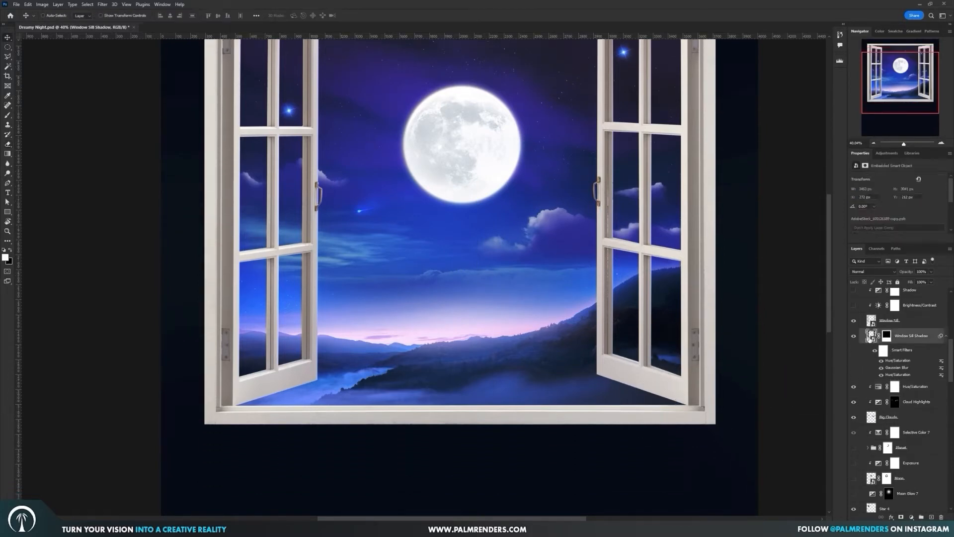
Toggle the Wall group's visibility to examine the window against its background
{"action": "scroll", "coordinate": [854, 358], "scroll_direction": "down", "scroll_amount": 10}
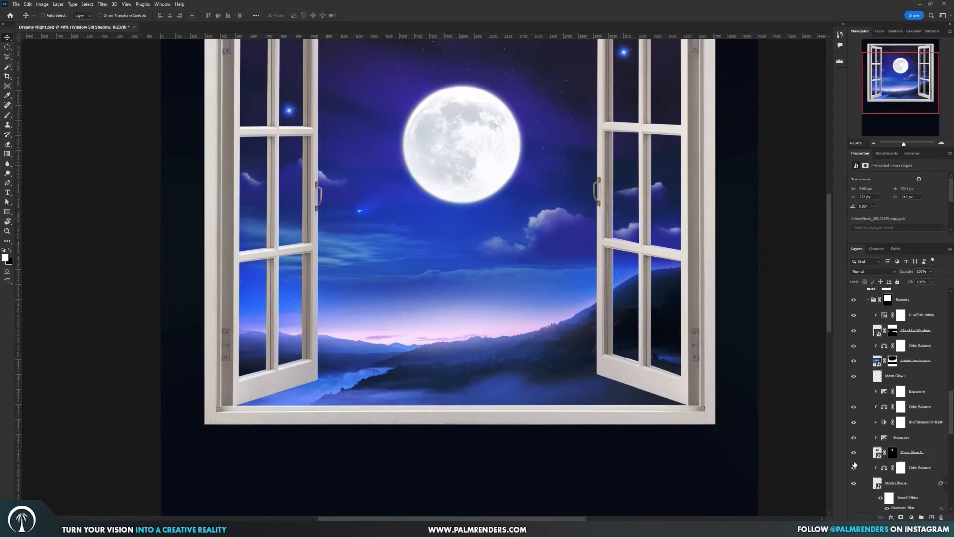
{"action": "scroll", "coordinate": [851, 471], "scroll_direction": "down", "scroll_amount": 5}
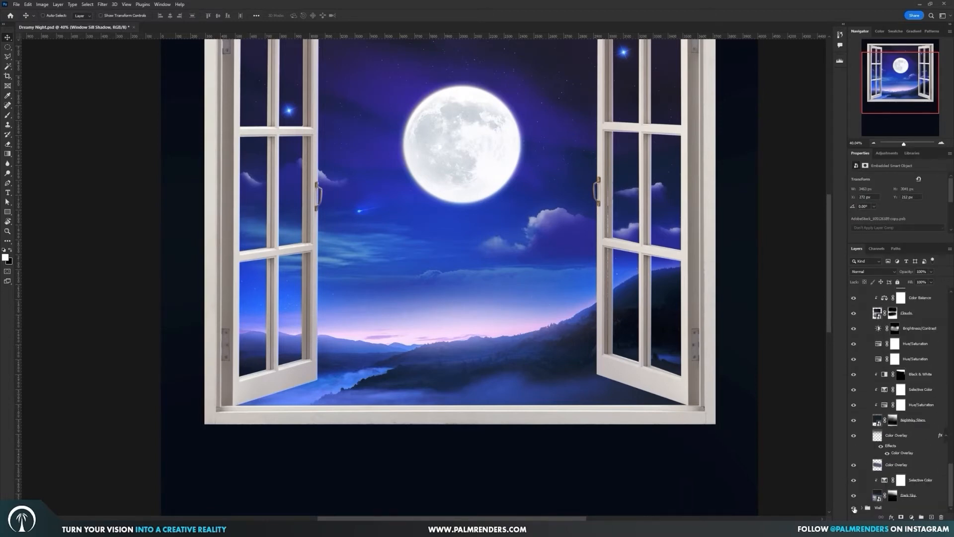
{"action": "left_click", "coordinate": [853, 507]}
{"action": "scroll", "coordinate": [853, 397], "scroll_direction": "up", "scroll_amount": 15}
{"action": "left_click", "coordinate": [854, 314]}
{"action": "left_click", "coordinate": [854, 314]}
{"action": "left_click", "coordinate": [854, 314]}
{"action": "left_click", "coordinate": [854, 314]}
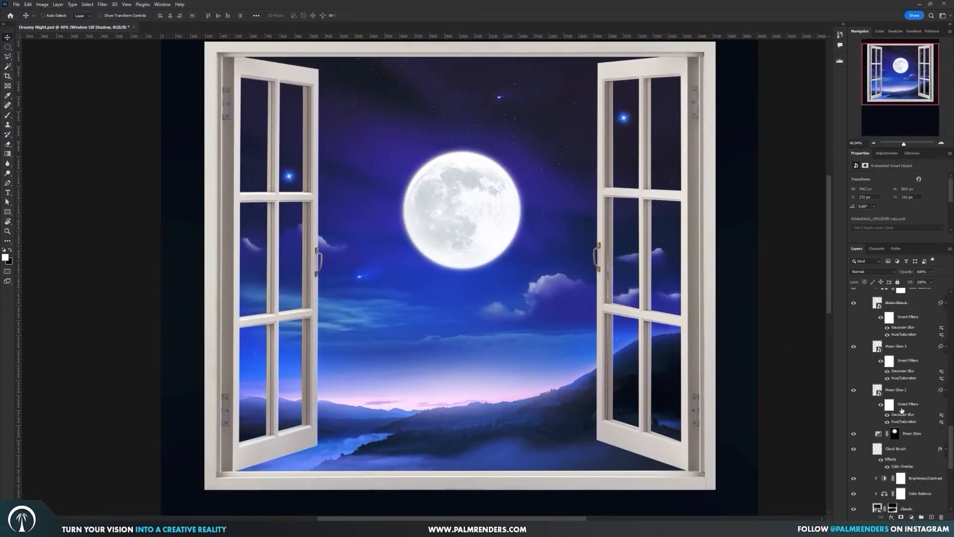
Check the scene's tonal values with the Atmospheric Depth Checker, select the Window Sill layer, and hide the checker
{"action": "scroll", "coordinate": [902, 410], "scroll_direction": "up", "scroll_amount": 3}
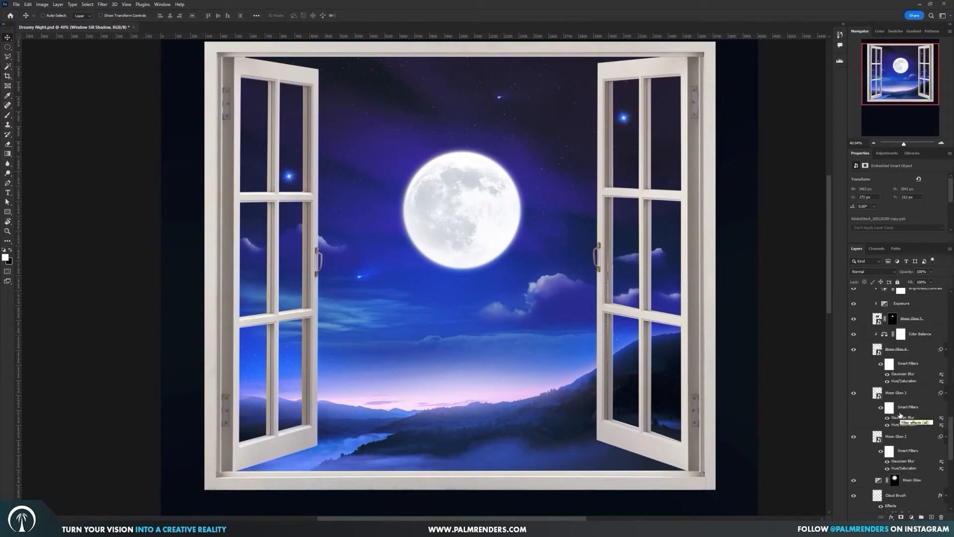
{"action": "scroll", "coordinate": [901, 415], "scroll_direction": "up", "scroll_amount": 10}
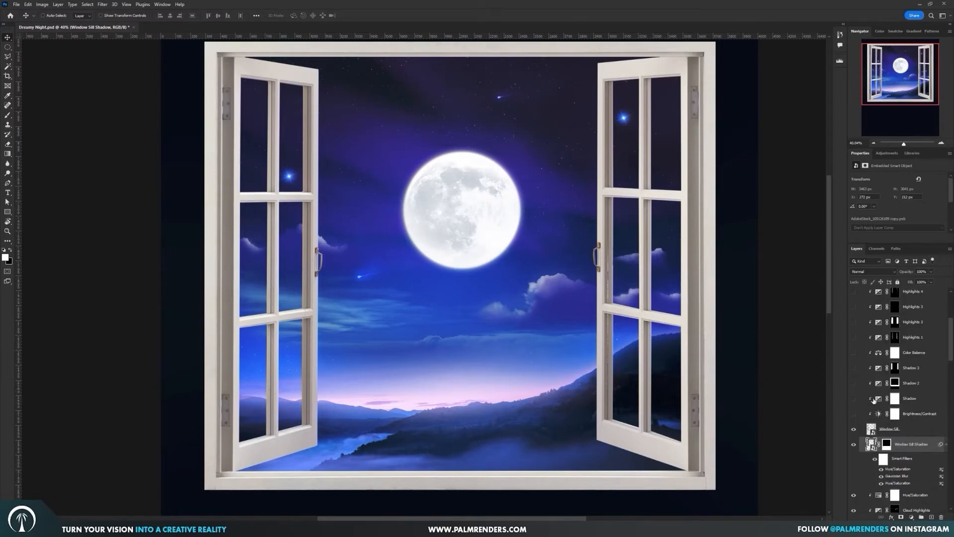
{"action": "scroll", "coordinate": [925, 390], "scroll_direction": "up", "scroll_amount": 1}
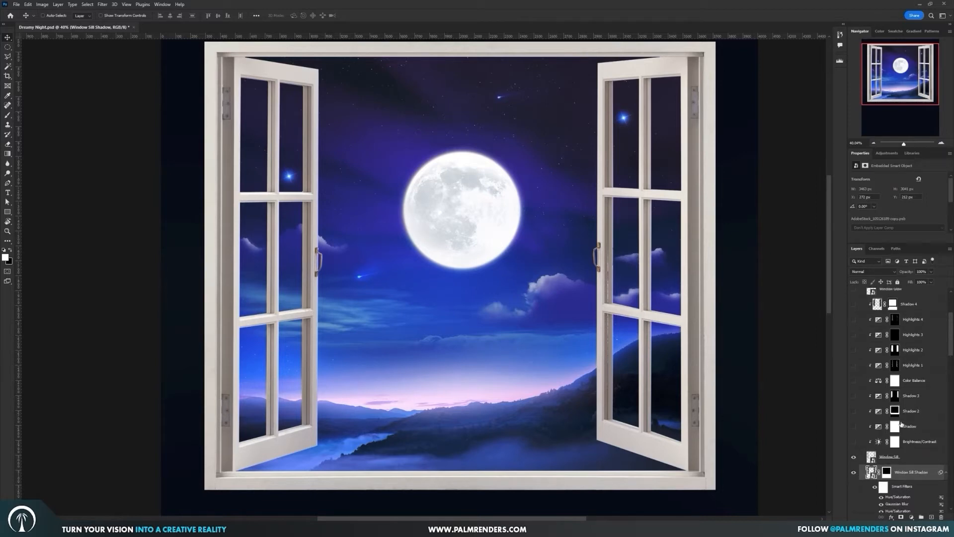
{"action": "scroll", "coordinate": [901, 426], "scroll_direction": "up", "scroll_amount": 3}
{"action": "scroll", "coordinate": [902, 426], "scroll_direction": "up", "scroll_amount": 3}
{"action": "scroll", "coordinate": [865, 303], "scroll_direction": "up", "scroll_amount": 2}
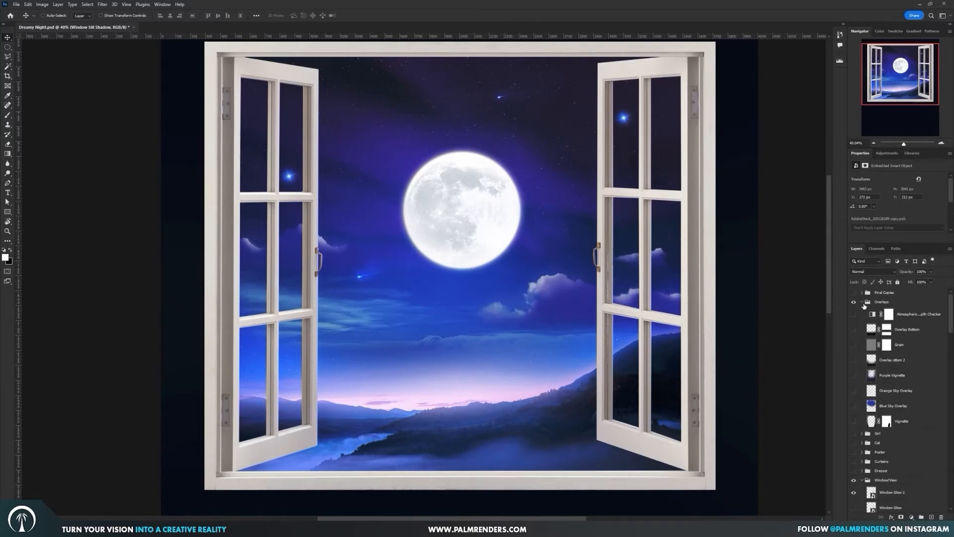
{"action": "left_click", "coordinate": [854, 316]}
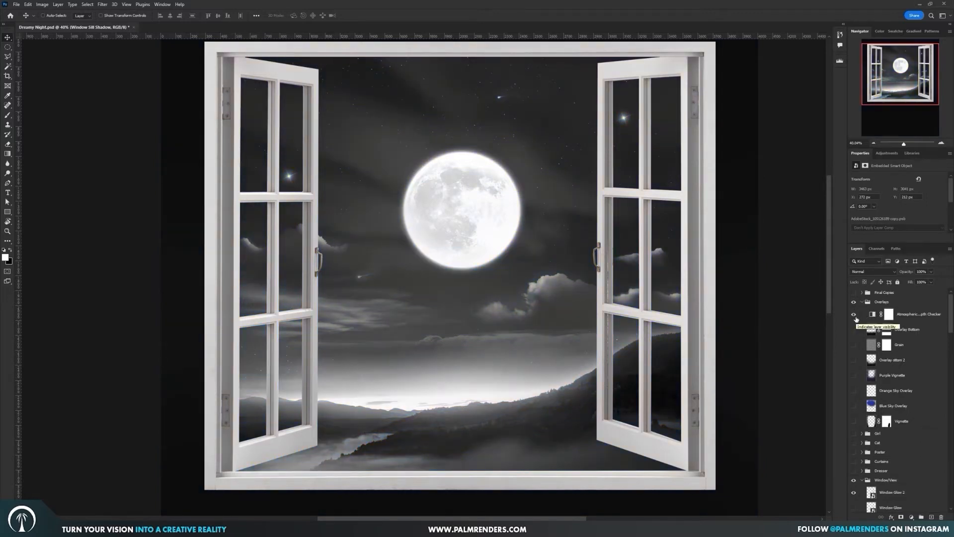
{"action": "scroll", "coordinate": [856, 319], "scroll_direction": "down", "scroll_amount": 7}
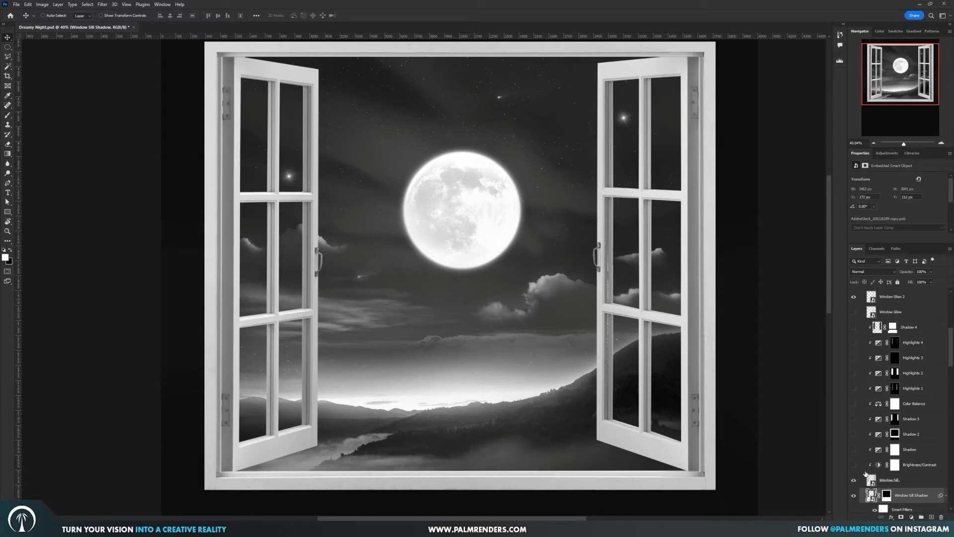
{"action": "left_click", "coordinate": [869, 479]}
{"action": "scroll", "coordinate": [916, 414], "scroll_direction": "up", "scroll_amount": 7}
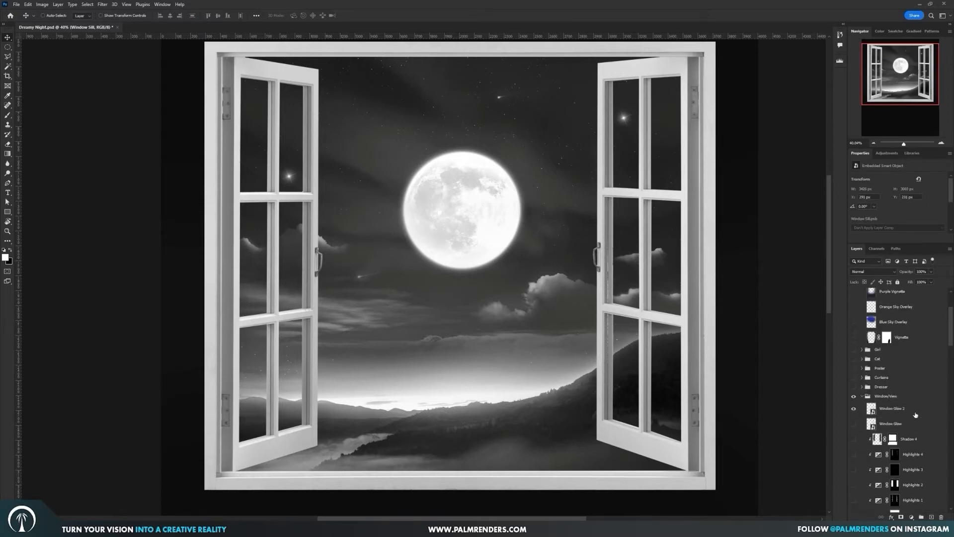
{"action": "left_click", "coordinate": [854, 314]}
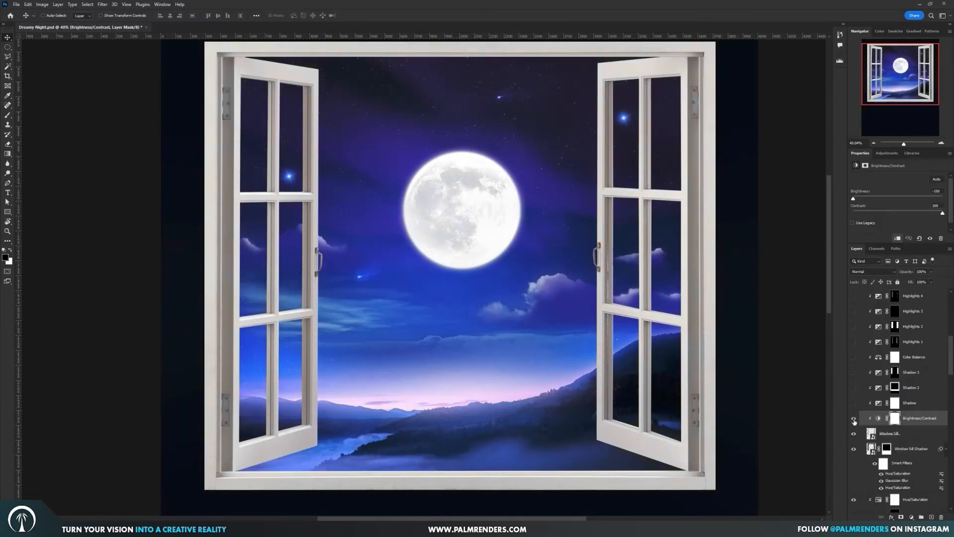
Show the Brightness/Contrast and Shadow adjustments clipped to Window Sill and review the Shadow exposure settings
{"action": "left_click", "coordinate": [854, 419]}
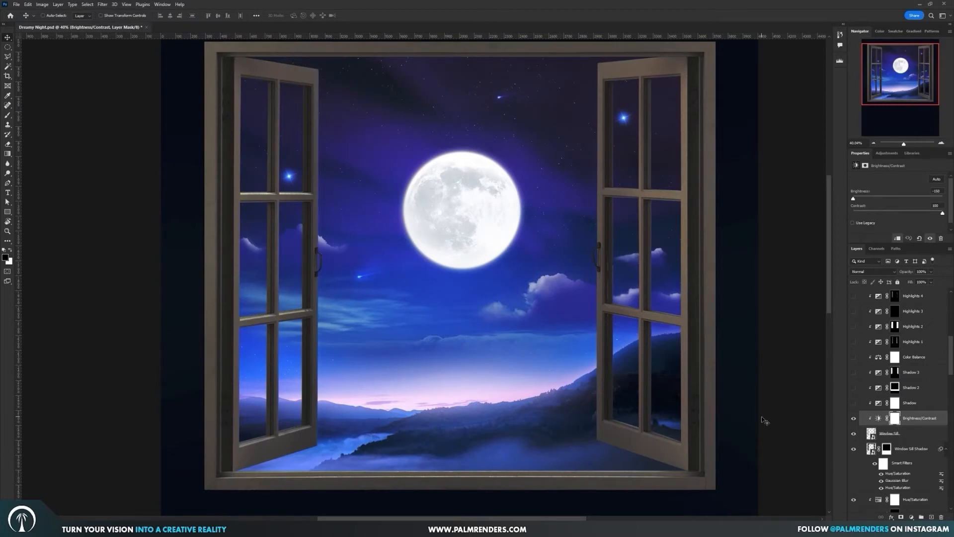
{"action": "scroll", "coordinate": [766, 421], "scroll_direction": "up", "scroll_amount": 1}
{"action": "left_click", "coordinate": [854, 403]}
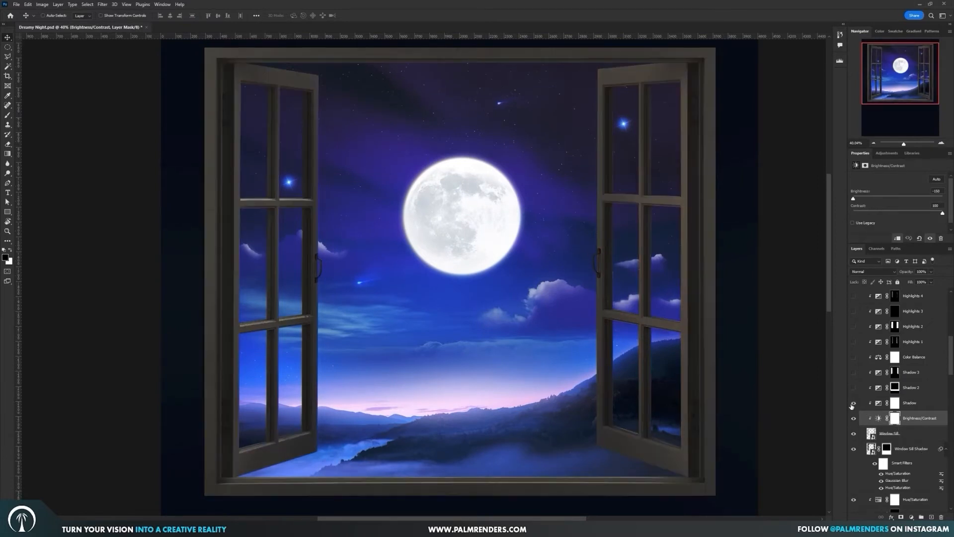
{"action": "left_click", "coordinate": [879, 403]}
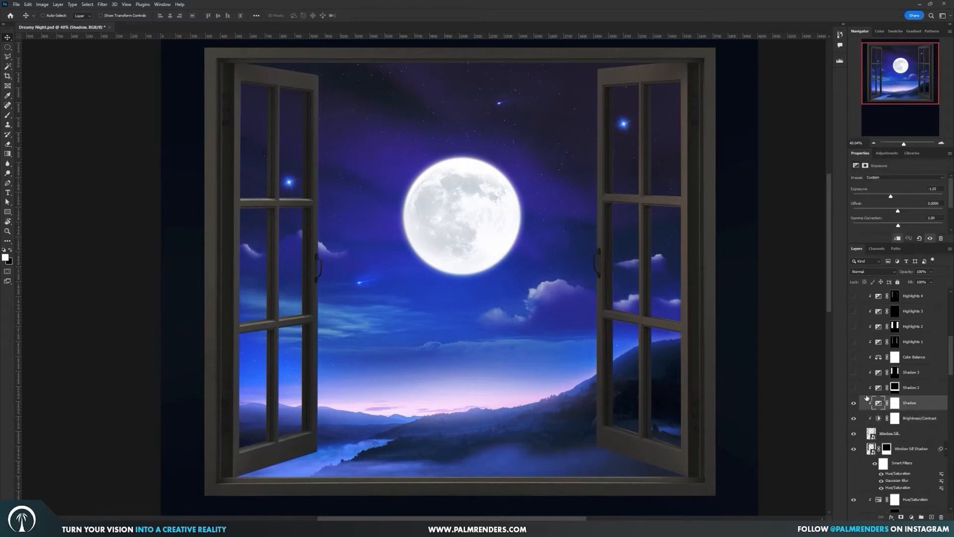
Show the Shadow 2 adjustment, compare the frame with and without it, and review its mask and exposure settings
{"action": "left_click", "coordinate": [854, 389]}
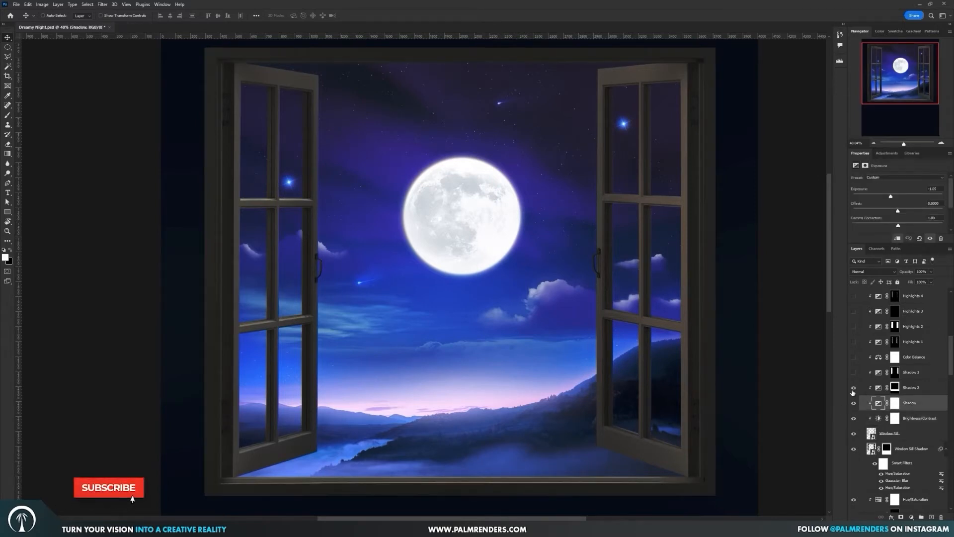
{"action": "left_click", "coordinate": [895, 387]}
{"action": "left_click", "coordinate": [855, 389]}
{"action": "left_click", "coordinate": [854, 388]}
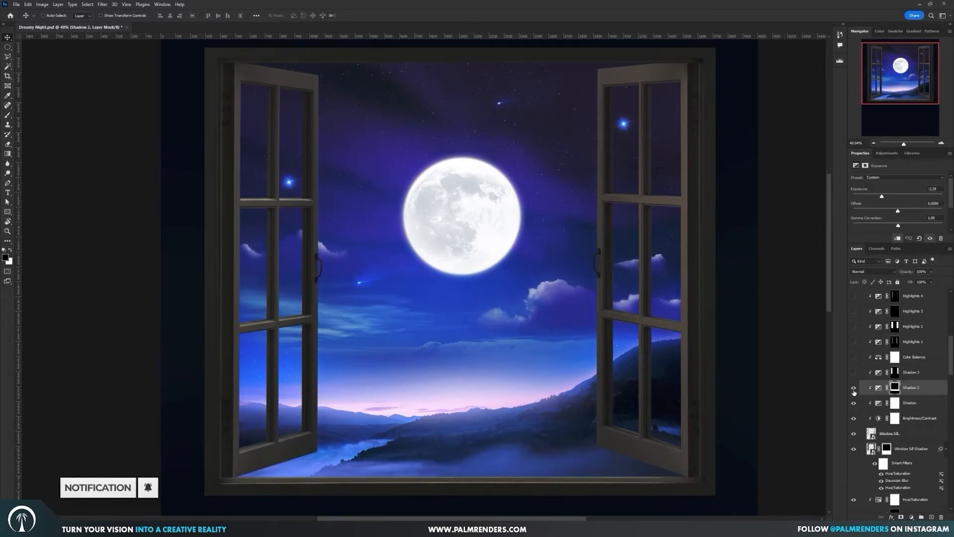
{"action": "left_click", "coordinate": [874, 390]}
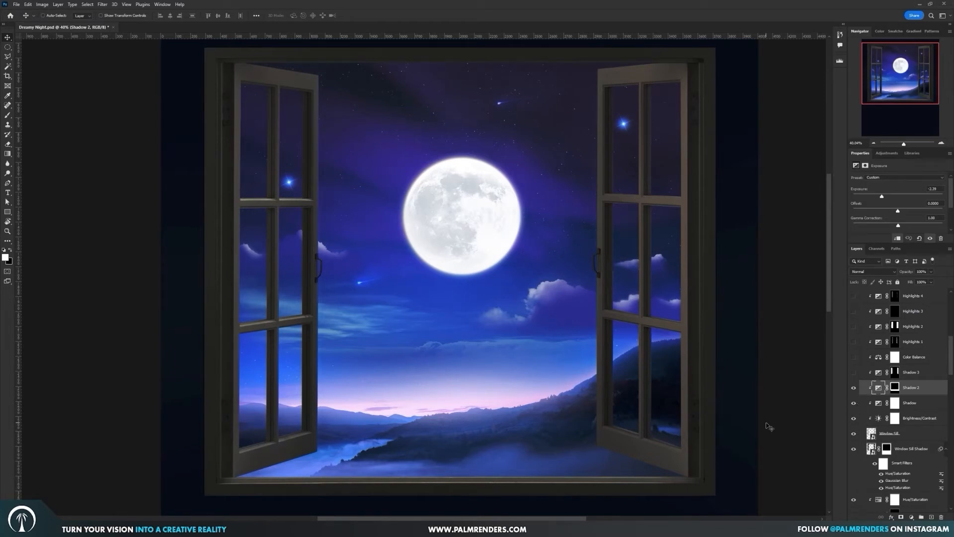
Try a rectangular marquee selection along the right side of the window frame, and deselect it
{"action": "left_click", "coordinate": [7, 47]}
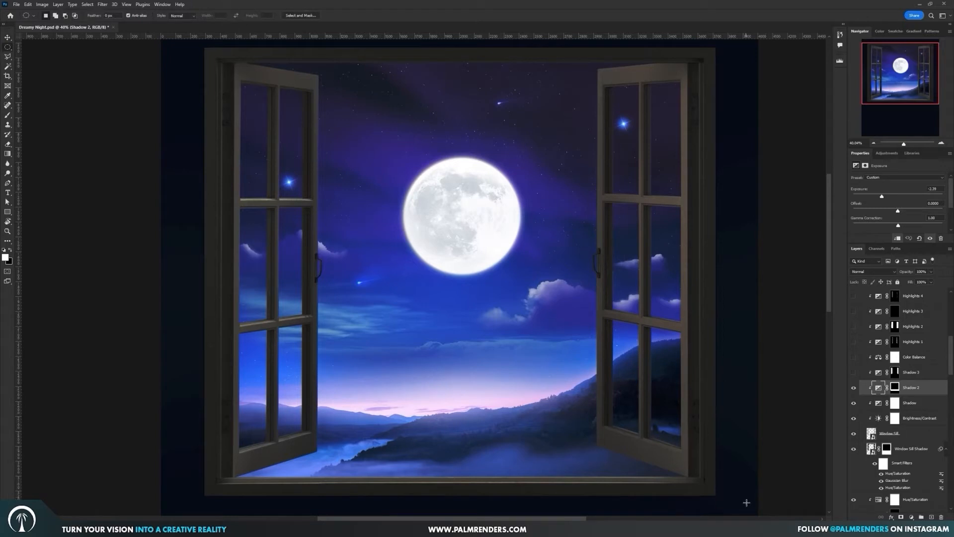
{"action": "left_click", "coordinate": [44, 48]}
{"action": "left_click_drag", "start_coordinate": [744, 497], "coordinate": [688, 41]}
{"action": "key", "text": "ctrl+d"}
Show the Shadow 3 and Color Balance adjustments above Shadow 2 and review the Shadow 3 mask and Color Balance settings
{"action": "left_click", "coordinate": [853, 372]}
{"action": "scroll", "coordinate": [854, 398], "scroll_direction": "up", "scroll_amount": 3}
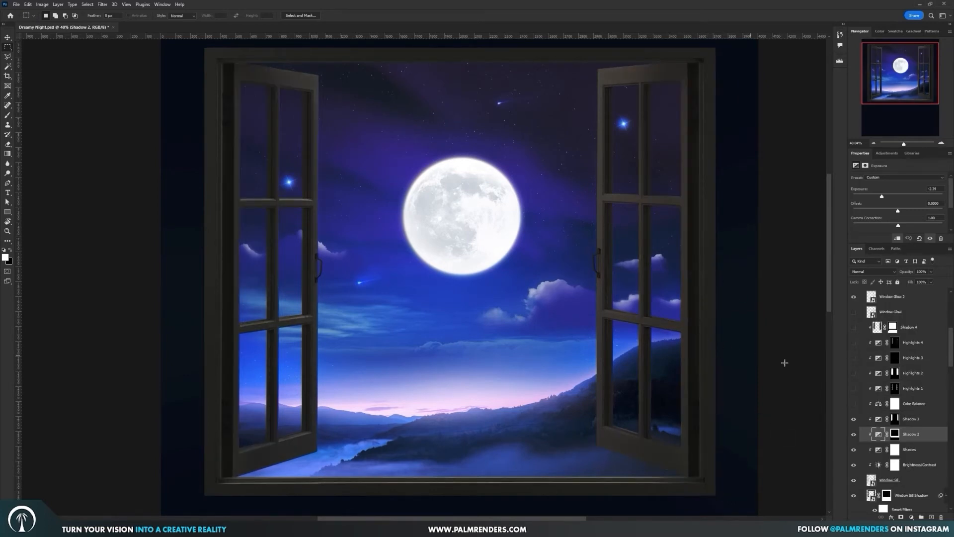
{"action": "left_click", "coordinate": [894, 419]}
{"action": "left_click", "coordinate": [853, 403]}
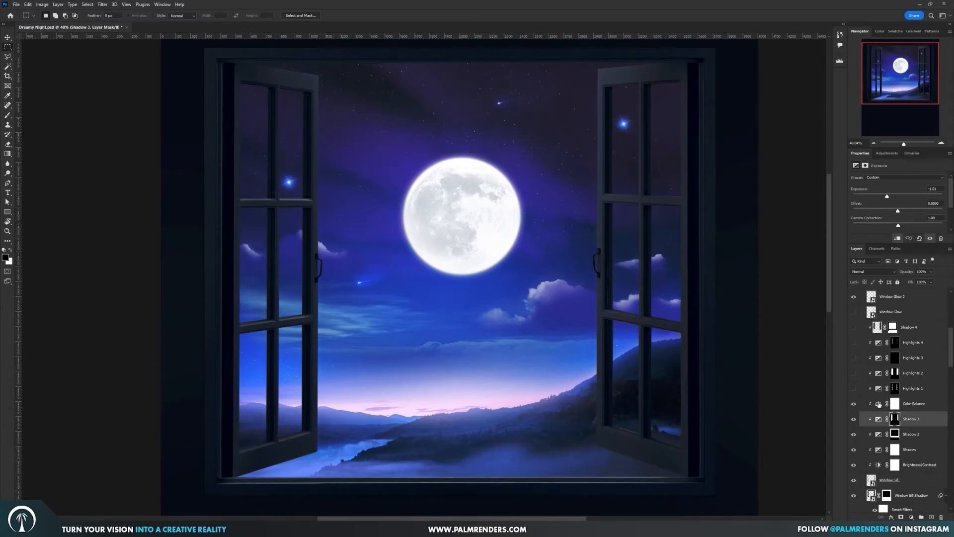
{"action": "left_click", "coordinate": [879, 405]}
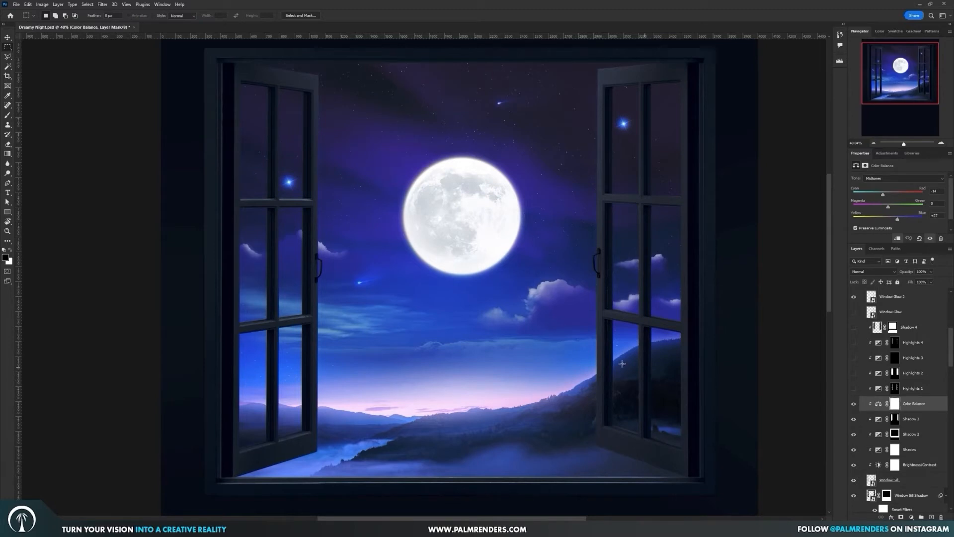
Show the Highlights 1 adjustment above Color Balance, compare the window frame with and without it, and open its exposure settings
{"action": "key", "text": "v"}
{"action": "left_click", "coordinate": [854, 388]}
{"action": "left_click", "coordinate": [854, 388]}
{"action": "left_click", "coordinate": [854, 388]}
{"action": "left_click", "coordinate": [879, 389]}
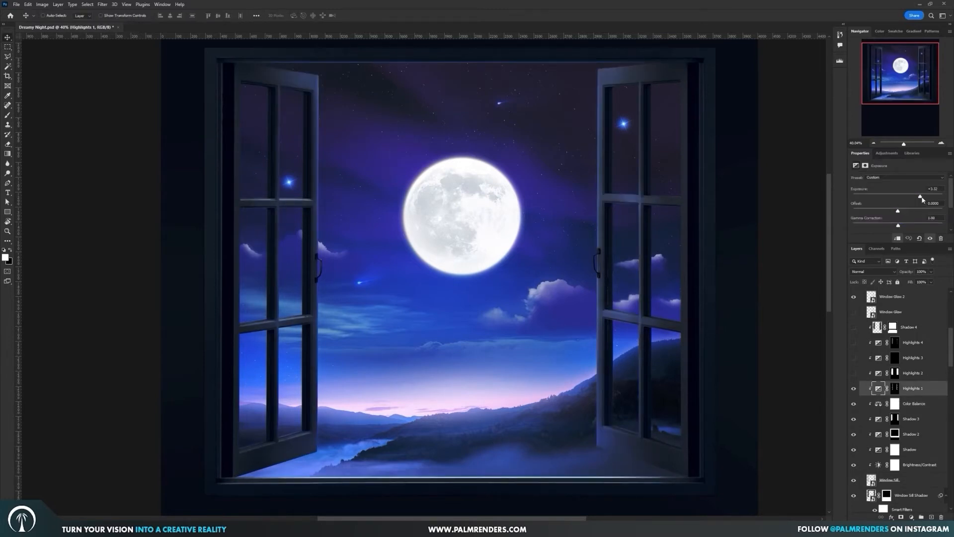
Erase on the Highlights 1 mask with a small eraser along the inner edge of the left window sash
{"action": "key", "text": "e"}
{"action": "left_click", "coordinate": [895, 388]}
{"action": "key", "text": "bracketleft"}
{"action": "key", "text": "bracketleft"}
{"action": "key", "text": "bracketleft"}
{"action": "key", "text": "bracketleft"}
{"action": "key", "text": "bracketleft"}
{"action": "key", "text": "bracketleft"}
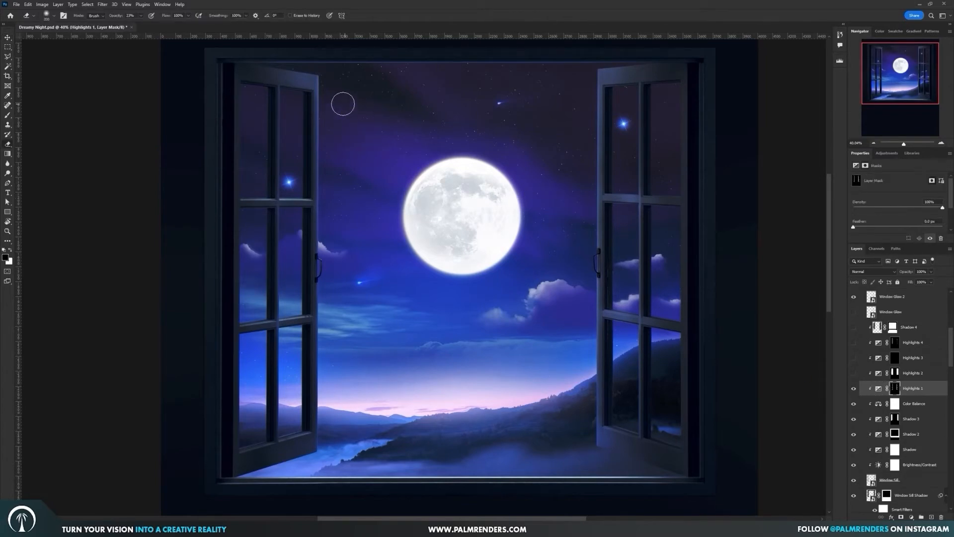
{"action": "key", "text": "bracketleft"}
{"action": "scroll", "coordinate": [319, 79], "scroll_direction": "up", "scroll_amount": 6}
{"action": "scroll", "coordinate": [346, 180], "scroll_direction": "down", "scroll_amount": 2}
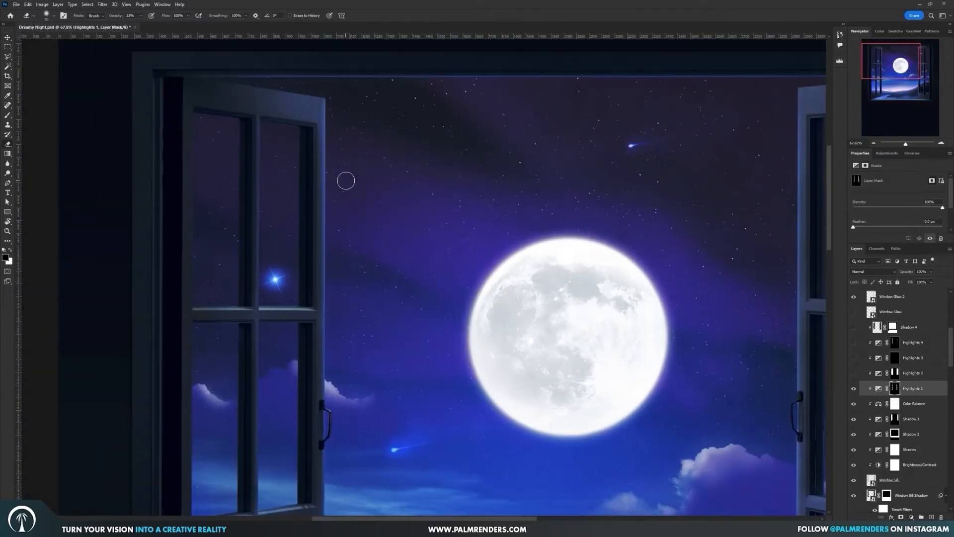
{"action": "scroll", "coordinate": [345, 181], "scroll_direction": "down", "scroll_amount": 1}
{"action": "scroll", "coordinate": [340, 101], "scroll_direction": "up", "scroll_amount": 1}
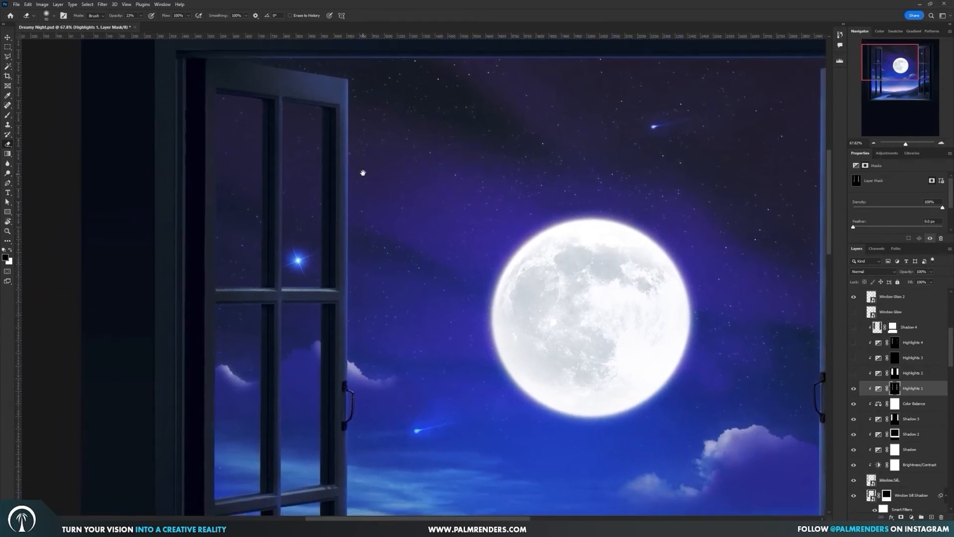
{"action": "left_click_drag", "start_coordinate": [342, 77], "coordinate": [340, 229]}
{"action": "key", "text": "bracketleft"}
{"action": "key", "text": "bracketleft"}
{"action": "key", "text": "bracketleft"}
{"action": "key", "text": "bracketleft"}
{"action": "key", "text": "bracketleft"}
{"action": "key", "text": "bracketleft"}
{"action": "scroll", "coordinate": [353, 286], "scroll_direction": "down", "scroll_amount": 2}
{"action": "scroll", "coordinate": [352, 287], "scroll_direction": "down", "scroll_amount": 3}
{"action": "scroll", "coordinate": [351, 423], "scroll_direction": "up", "scroll_amount": 4}
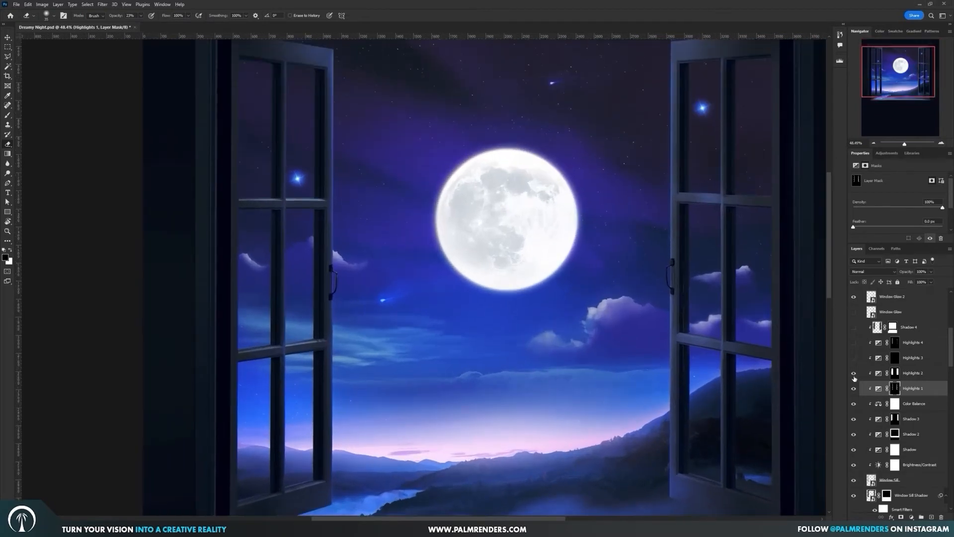
Show the Highlights 2, 3 and 4 adjustments, comparing the window sashes with and without Highlights 3
{"action": "left_click", "coordinate": [854, 376]}
{"action": "scroll", "coordinate": [523, 362], "scroll_direction": "down", "scroll_amount": 1}
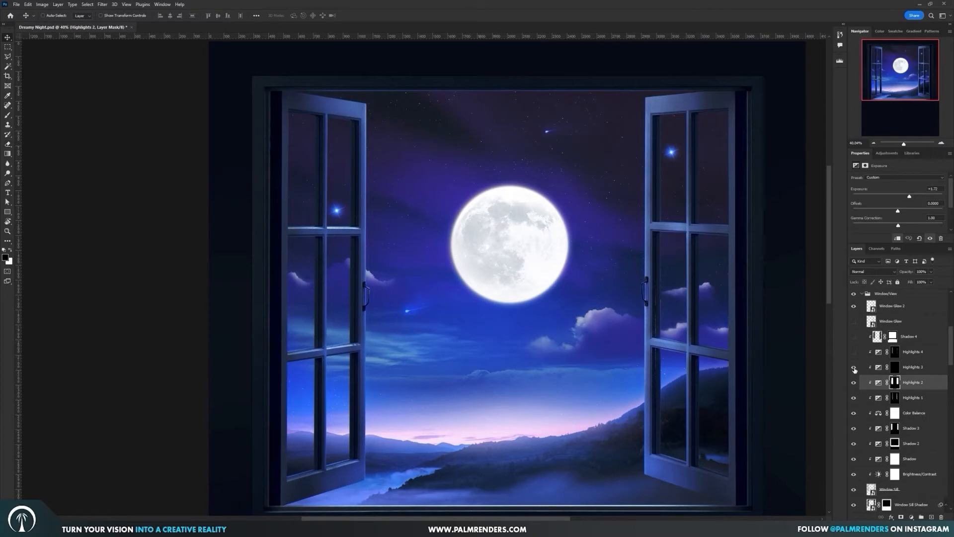
{"action": "left_click", "coordinate": [853, 368]}
{"action": "left_click", "coordinate": [854, 368]}
{"action": "left_click", "coordinate": [854, 368]}
{"action": "left_click", "coordinate": [854, 369]}
{"action": "left_click", "coordinate": [854, 368]}
{"action": "scroll", "coordinate": [434, 106], "scroll_direction": "up", "scroll_amount": 3}
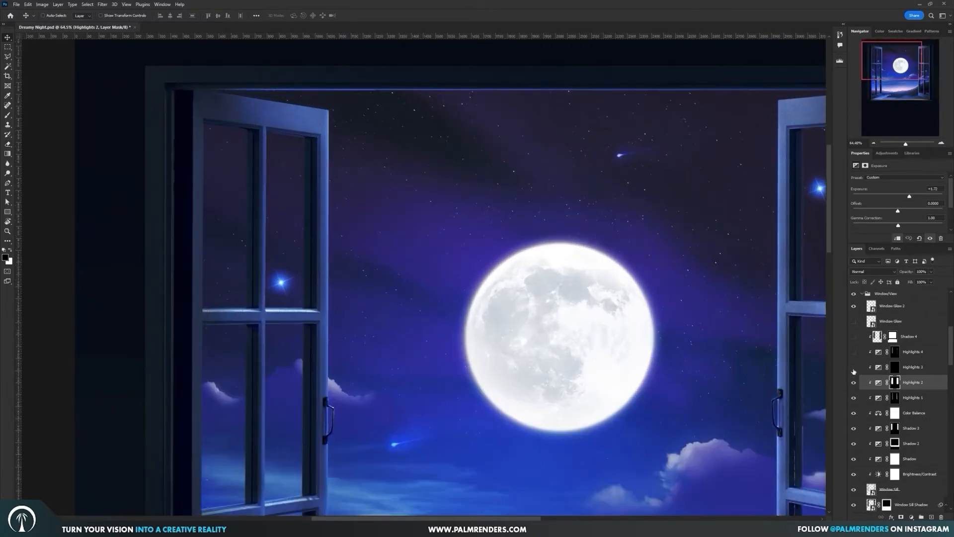
{"action": "left_click", "coordinate": [854, 368]}
{"action": "left_click", "coordinate": [854, 369]}
{"action": "scroll", "coordinate": [570, 347], "scroll_direction": "down", "scroll_amount": 3}
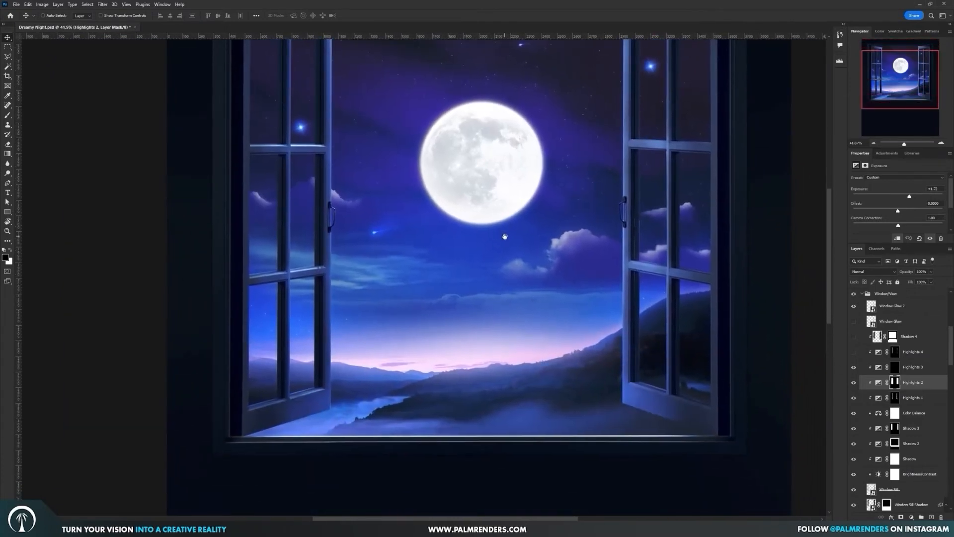
{"action": "left_click", "coordinate": [854, 368]}
{"action": "left_click", "coordinate": [854, 368]}
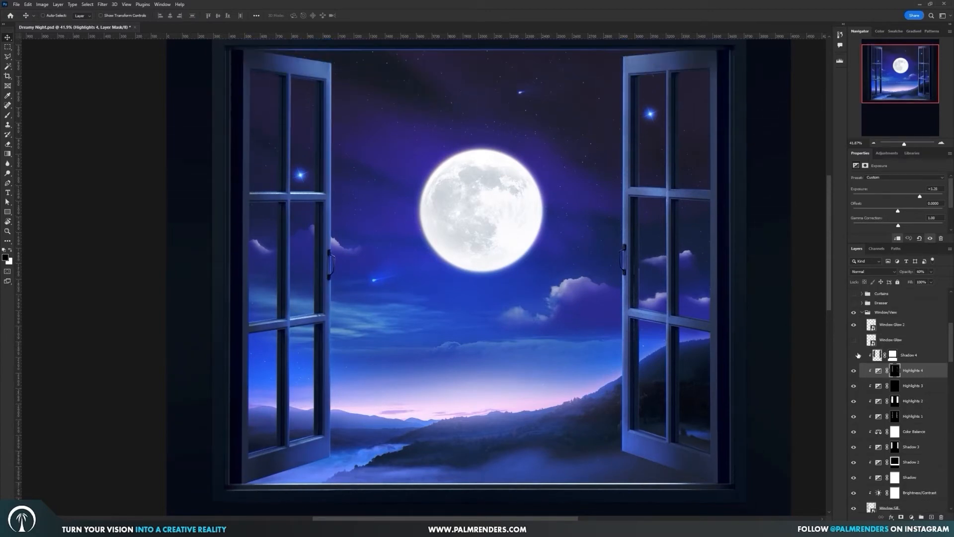
Show the Shadow 4 layer, compare the frame with and without it, and select it to review its blend settings
{"action": "left_click", "coordinate": [855, 354]}
{"action": "left_click", "coordinate": [855, 355]}
{"action": "left_click", "coordinate": [855, 355]}
{"action": "left_click", "coordinate": [880, 356]}
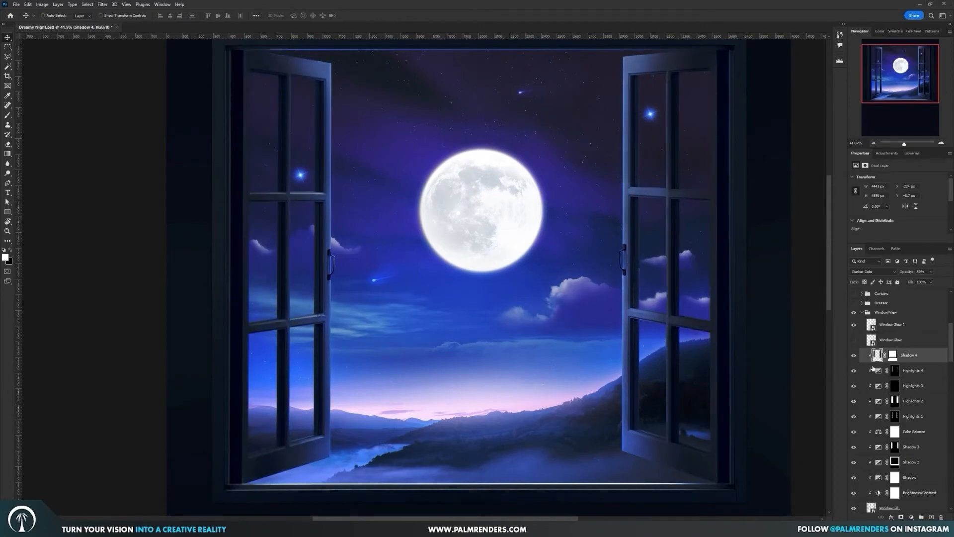
Toggle the Window Glow layer to compare the sash edges with and without the glow
{"action": "scroll", "coordinate": [856, 368], "scroll_direction": "up", "scroll_amount": 1}
{"action": "left_click", "coordinate": [854, 367]}
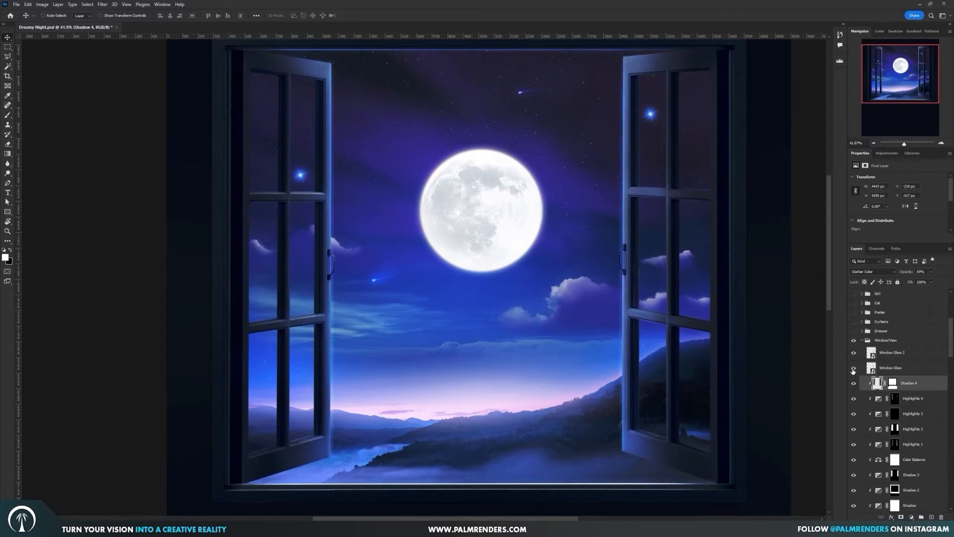
{"action": "left_click", "coordinate": [856, 368]}
{"action": "left_click", "coordinate": [854, 369]}
{"action": "left_click", "coordinate": [853, 369]}
{"action": "left_click", "coordinate": [854, 368]}
Paint a straight soft white streak down the right sash's inner edge on a new layer above Window Glow
{"action": "left_click", "coordinate": [931, 517]}
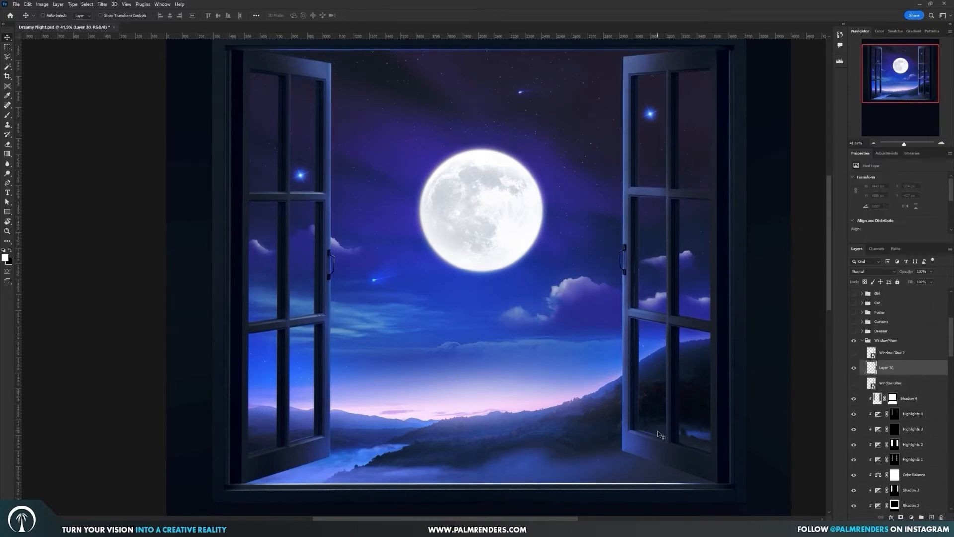
{"action": "left_click", "coordinate": [6, 257]}
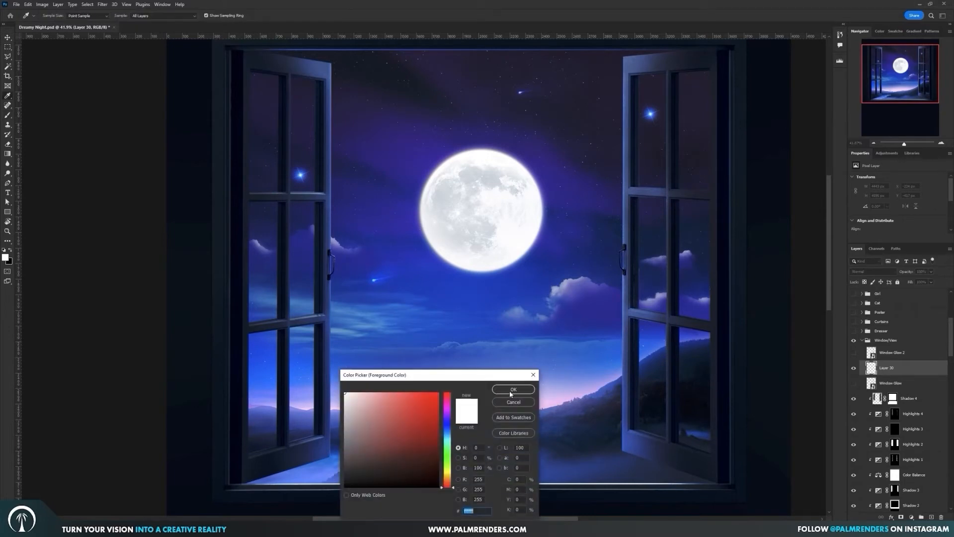
{"action": "left_click", "coordinate": [512, 390]}
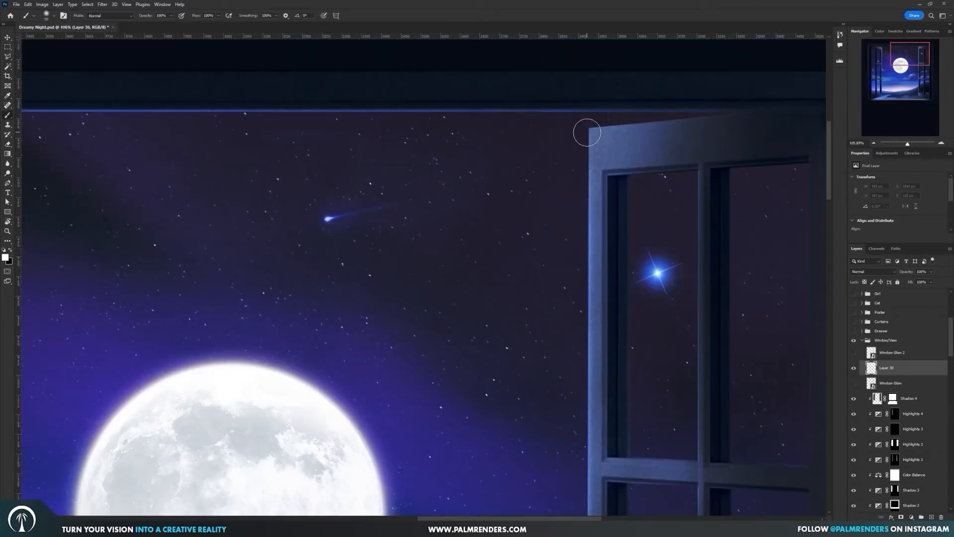
{"action": "left_click", "coordinate": [587, 133]}
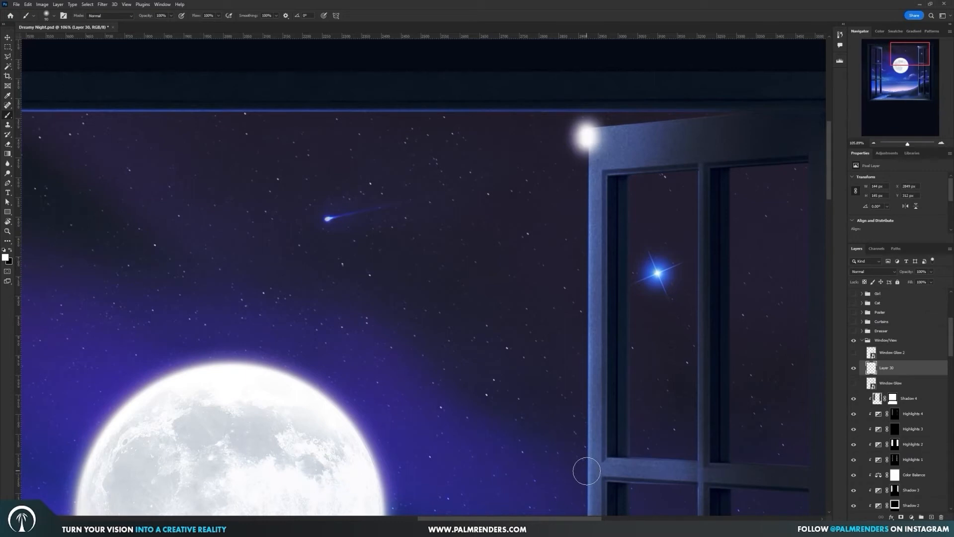
{"action": "left_click", "coordinate": [587, 467], "text": "shift"}
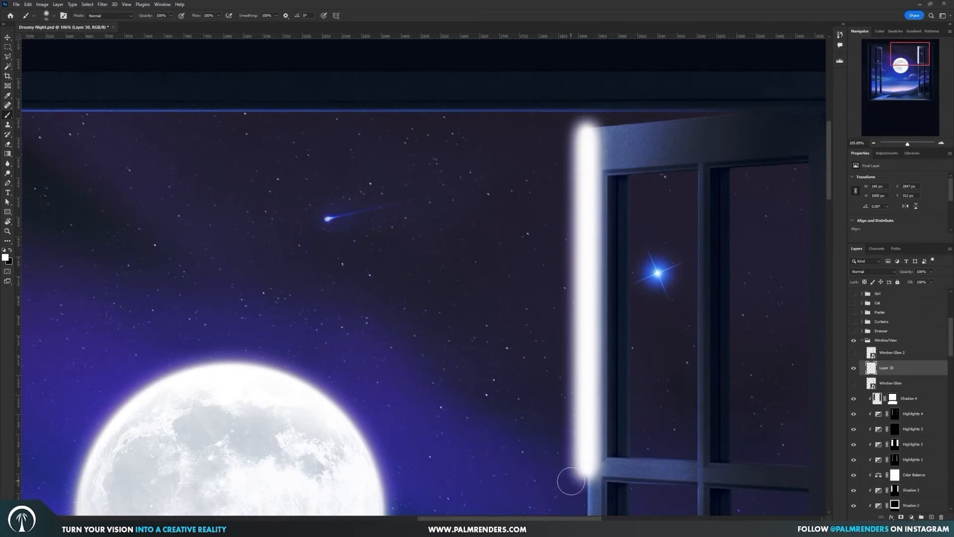
Set the white streak layer's blend mode to Overlay and lower its opacity to 27%
{"action": "left_click", "coordinate": [878, 272]}
{"action": "left_click", "coordinate": [882, 273]}
{"action": "left_click", "coordinate": [882, 273]}
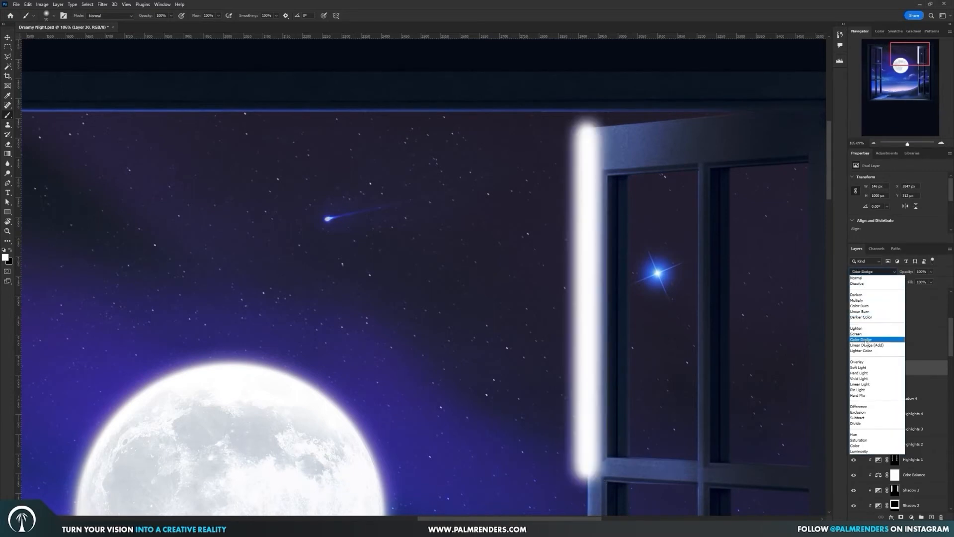
{"action": "left_click", "coordinate": [860, 362]}
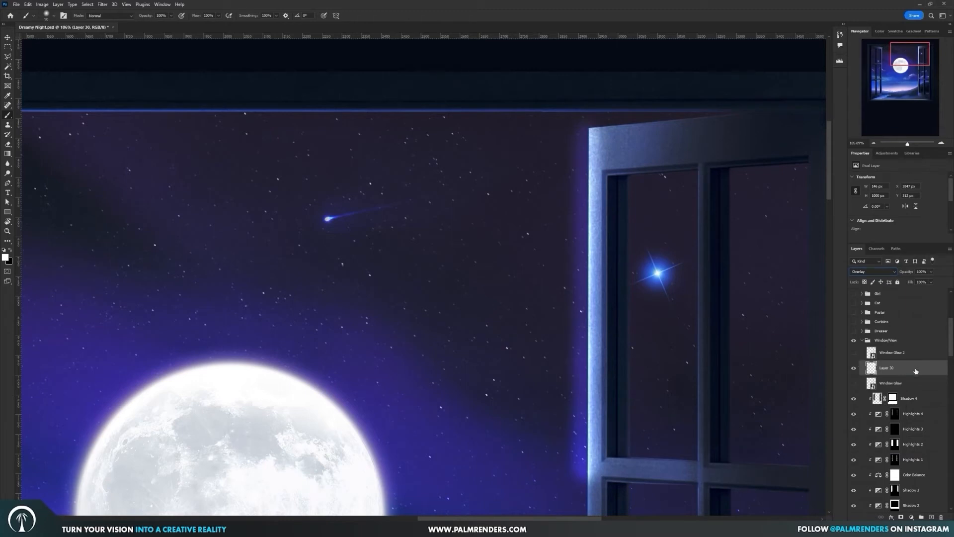
{"action": "left_click", "coordinate": [931, 272]}
{"action": "left_click_drag", "start_coordinate": [899, 282], "coordinate": [906, 281]}
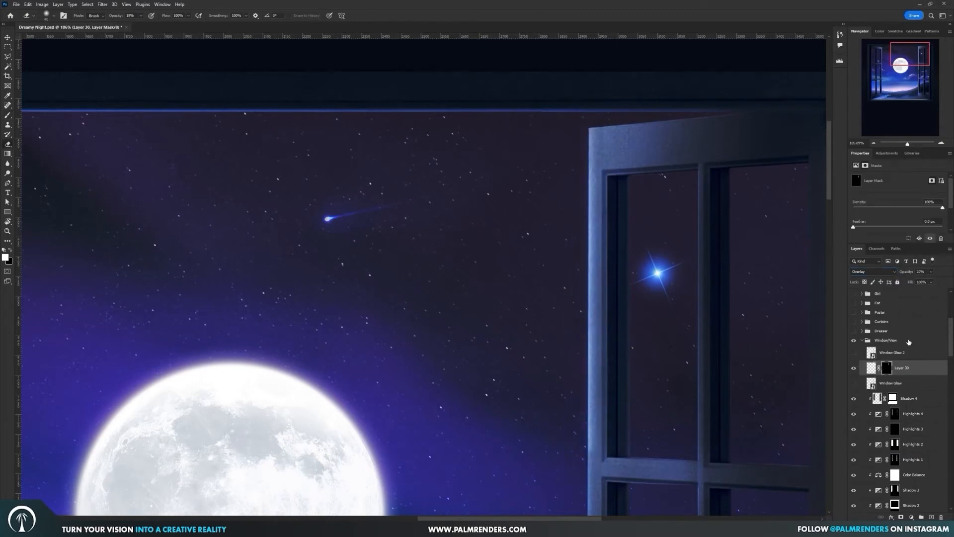
Undo the latest edits to the streak layer and remove the layer
{"action": "key", "text": "ctrl+z"}
{"action": "key", "text": "ctrl+z"}
{"action": "left_click", "coordinate": [909, 342]}
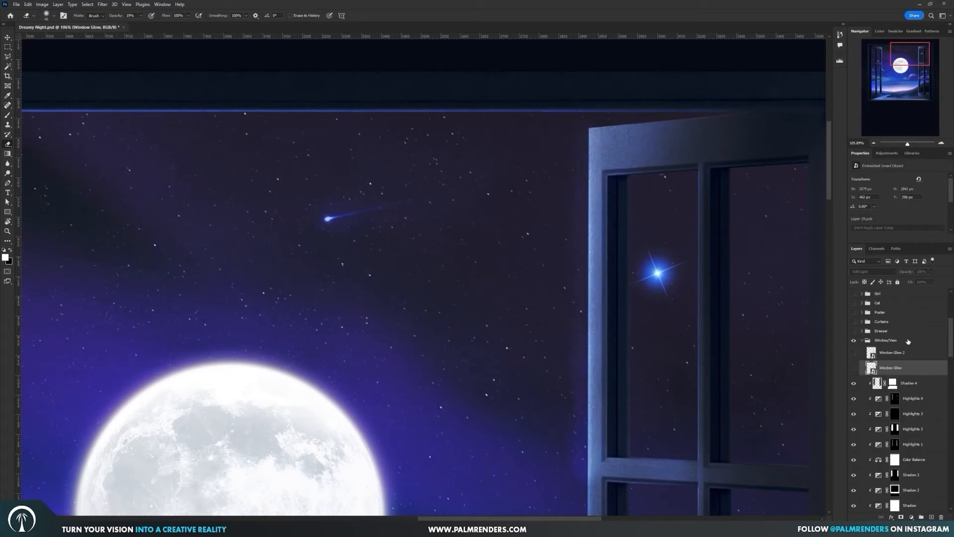
Collapse the Window/View group and show only the base Dresser layer inside the Dresser group
{"action": "left_click", "coordinate": [862, 340]}
{"action": "key", "text": "ctrl+0"}
{"action": "scroll", "coordinate": [464, 355], "scroll_direction": "down", "scroll_amount": 2}
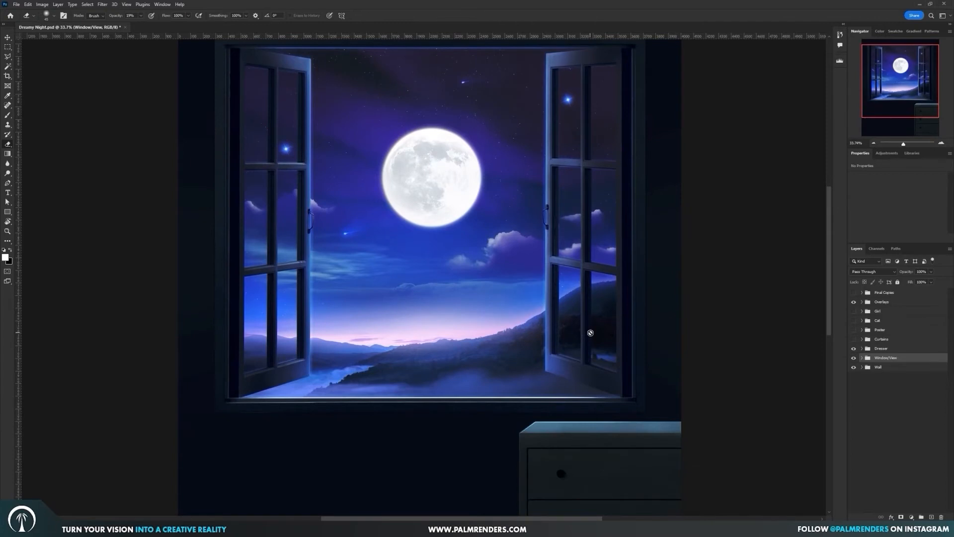
{"action": "scroll", "coordinate": [591, 333], "scroll_direction": "down", "scroll_amount": 3}
{"action": "scroll", "coordinate": [591, 333], "scroll_direction": "up", "scroll_amount": 1}
{"action": "left_click_drag", "start_coordinate": [558, 360], "coordinate": [544, 341]}
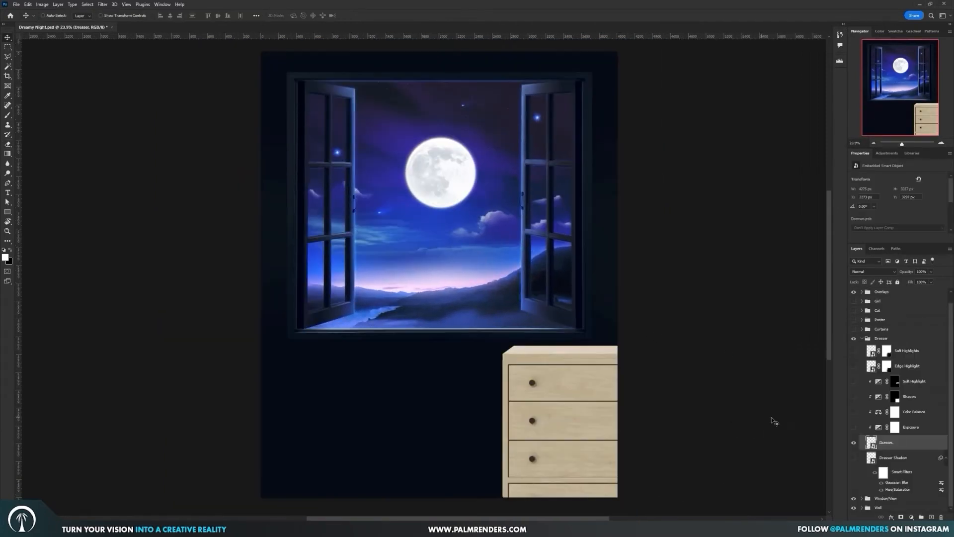
Check the dresser's depth by toggling the Atmospheric Depth Checker adjustment in the Overlays group, and collapse the group
{"action": "left_click", "coordinate": [862, 295]}
{"action": "left_click", "coordinate": [861, 293]}
{"action": "left_click", "coordinate": [854, 305]}
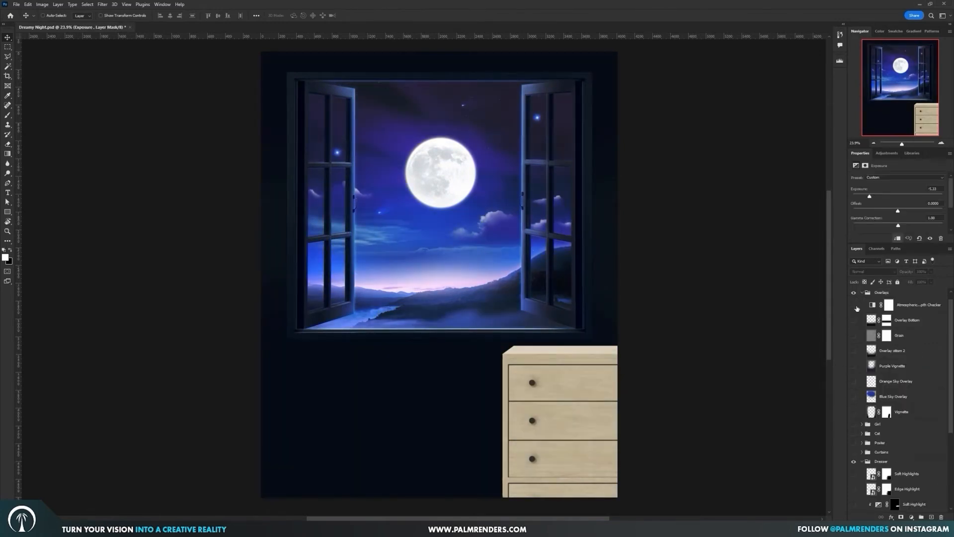
{"action": "left_click", "coordinate": [855, 305]}
{"action": "left_click", "coordinate": [904, 311]}
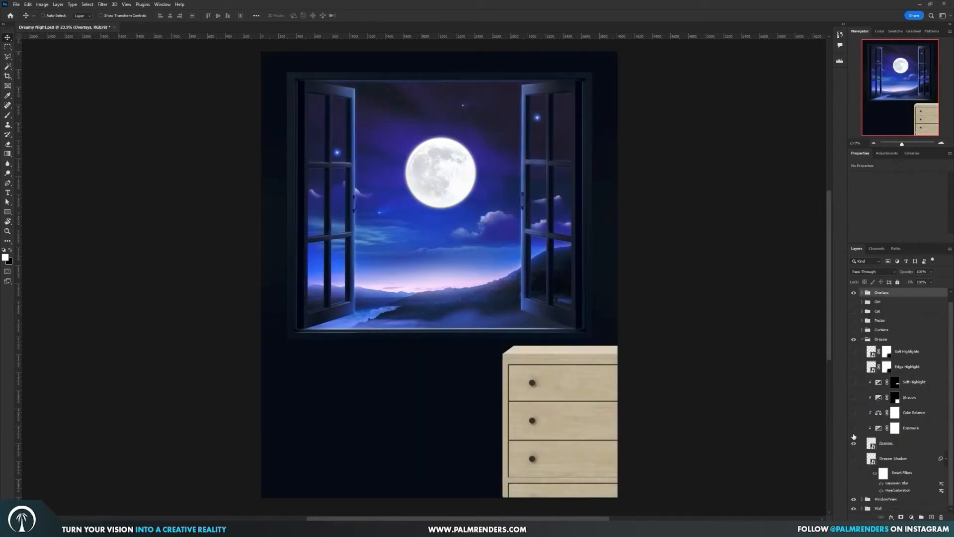
Show the Exposure and Color Balance adjustments clipped to the Dresser layer and review their settings
{"action": "left_click", "coordinate": [854, 428]}
{"action": "left_click", "coordinate": [878, 432]}
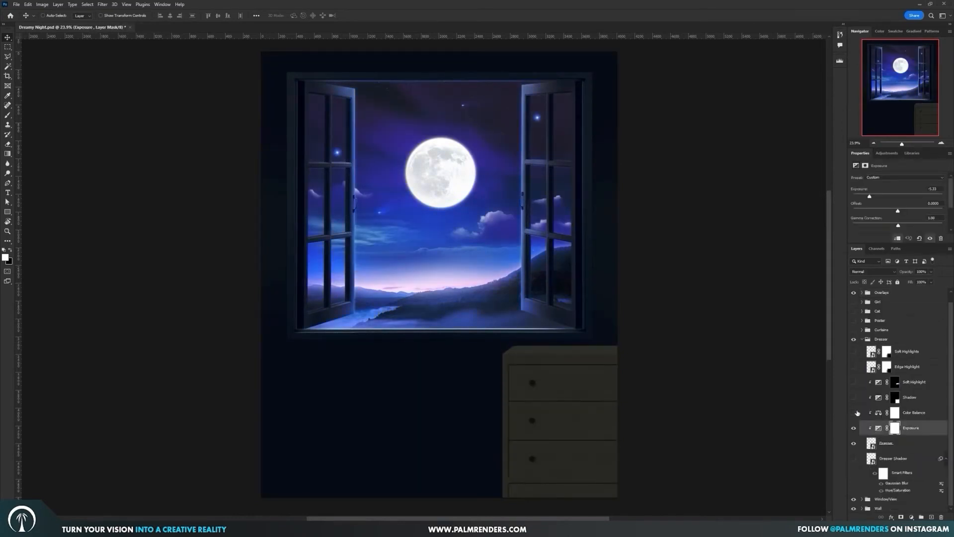
{"action": "left_click", "coordinate": [854, 413]}
{"action": "left_click", "coordinate": [879, 418]}
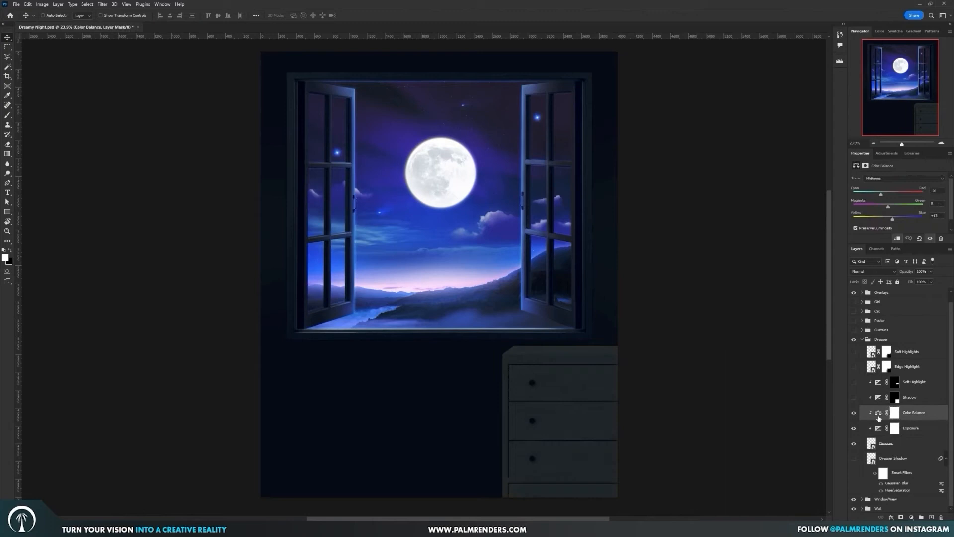
Show the dresser's Shadow and Soft Highlight adjustments and review the Shadow exposure settings
{"action": "left_click", "coordinate": [854, 398]}
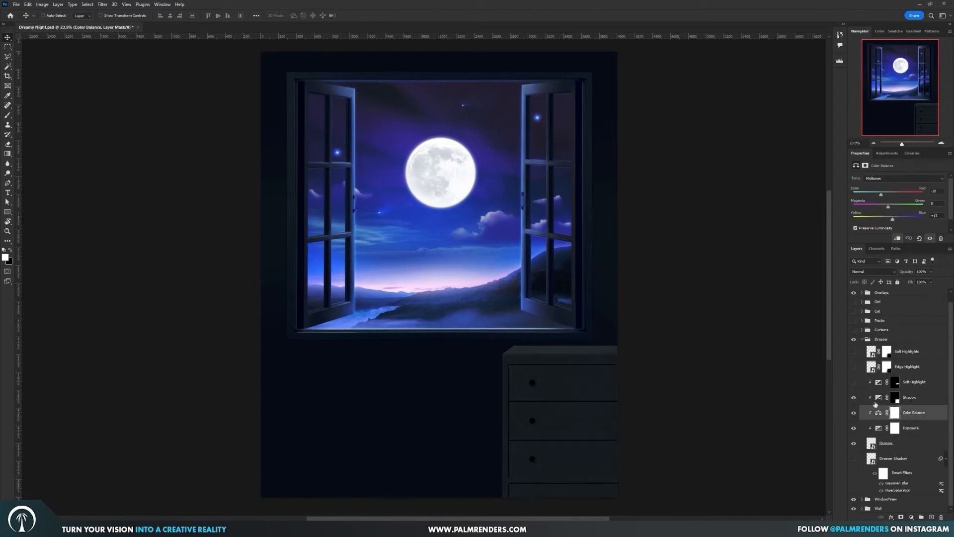
{"action": "left_click", "coordinate": [879, 399]}
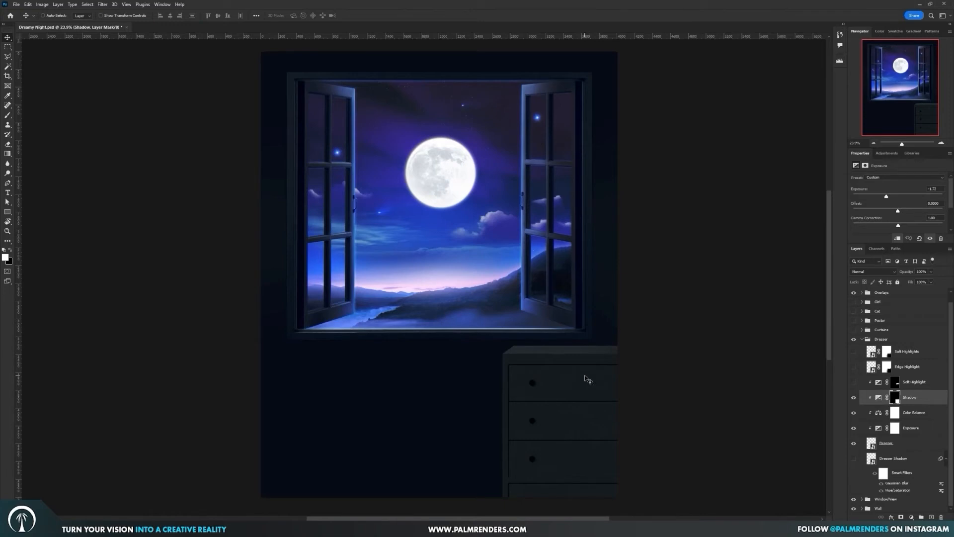
{"action": "left_click", "coordinate": [854, 382]}
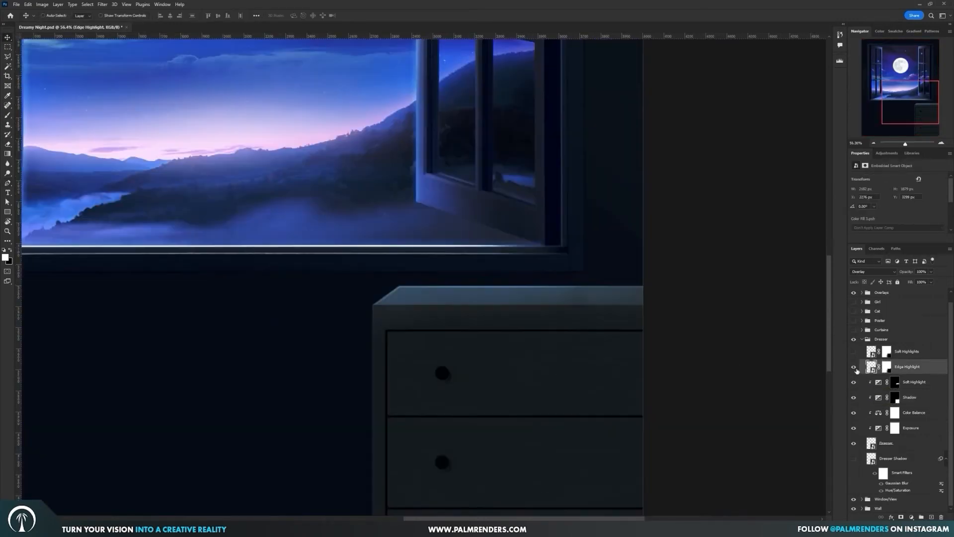
Hide Edge Highlight, duplicate the Dresser layer, place one copy above Soft Highlight and turn it solid white with Hue/Saturation
{"action": "left_click", "coordinate": [854, 367]}
{"action": "left_click", "coordinate": [904, 442]}
{"action": "key", "text": "ctrl+j"}
{"action": "left_click_drag", "start_coordinate": [905, 462], "coordinate": [895, 375]}
{"action": "key", "text": "ctrl+u"}
{"action": "left_click_drag", "start_coordinate": [455, 212], "coordinate": [493, 213]}
{"action": "key", "text": "Return"}
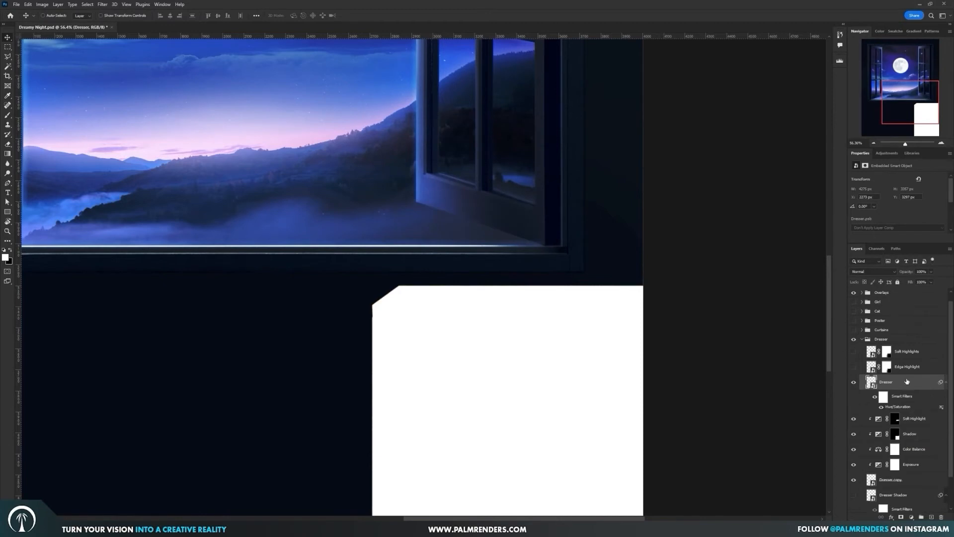
Rasterize the white dresser layer and set its blend mode to Overlay
{"action": "right_click", "coordinate": [907, 381]}
{"action": "left_click", "coordinate": [890, 229]}
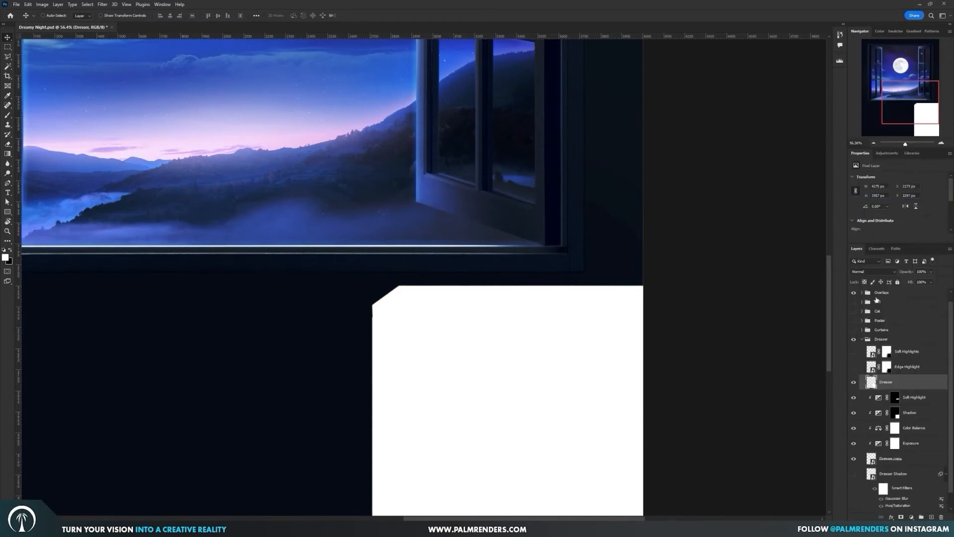
{"action": "left_click", "coordinate": [863, 273]}
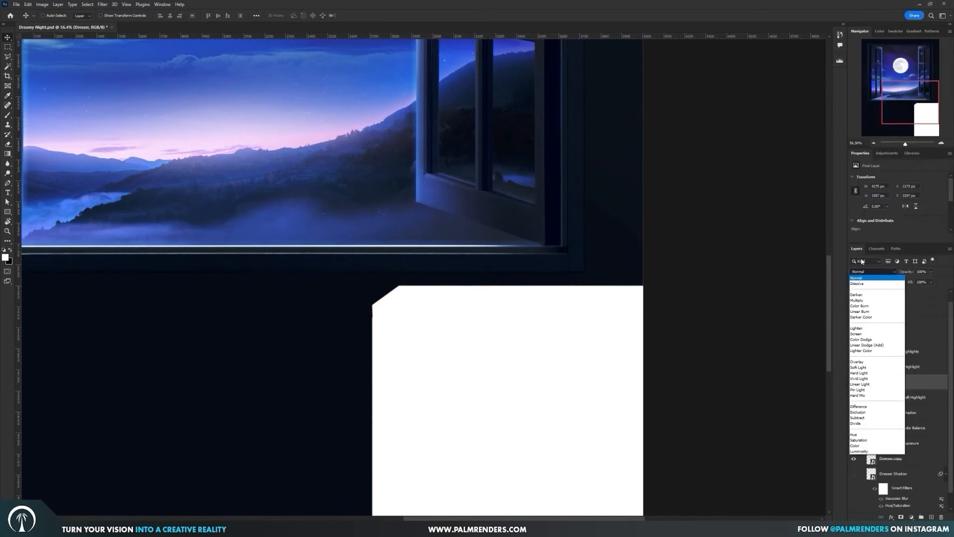
{"action": "left_click", "coordinate": [860, 367]}
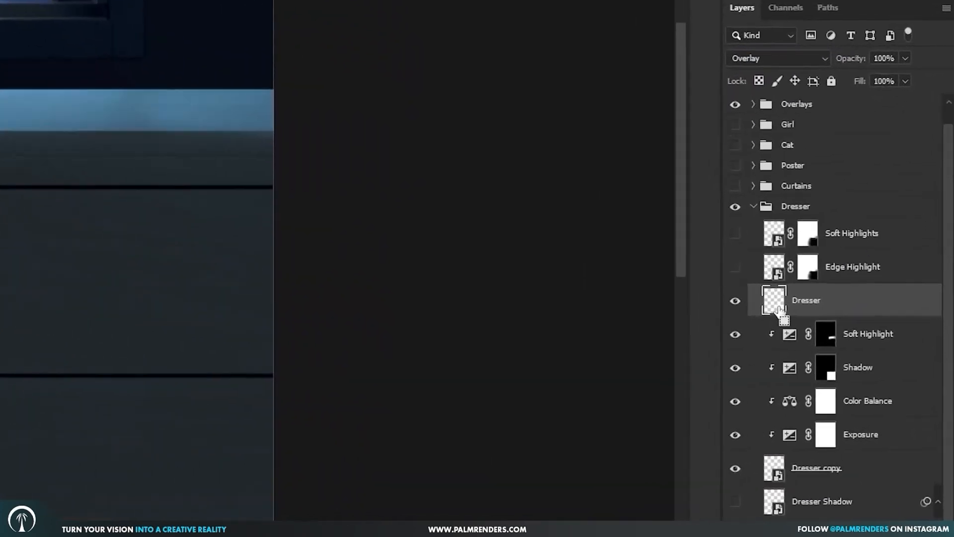
Load the white dresser layer's outline as a selection and contract it by 2 pixels
{"action": "left_click", "coordinate": [871, 381], "text": "ctrl"}
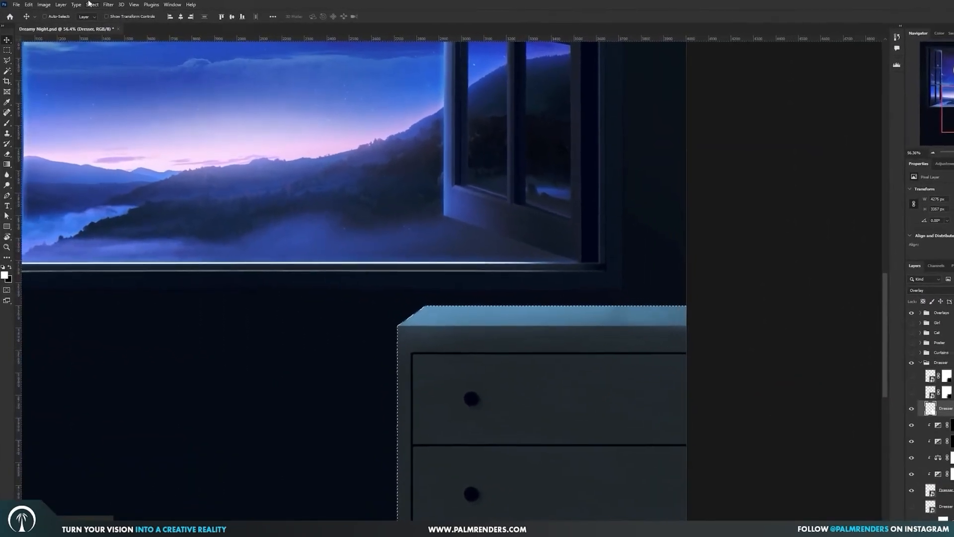
{"action": "left_click", "coordinate": [91, 5]}
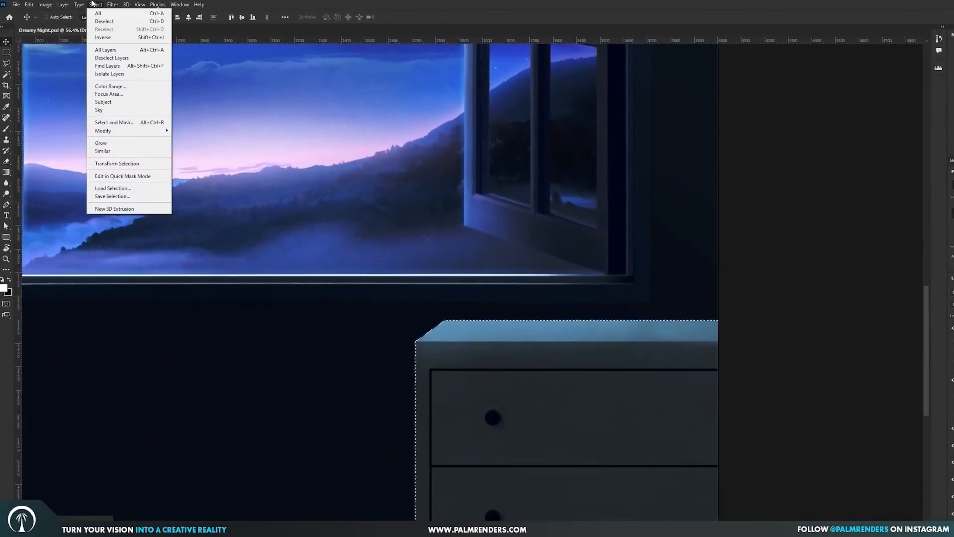
{"action": "mouse_move", "coordinate": [149, 131]}
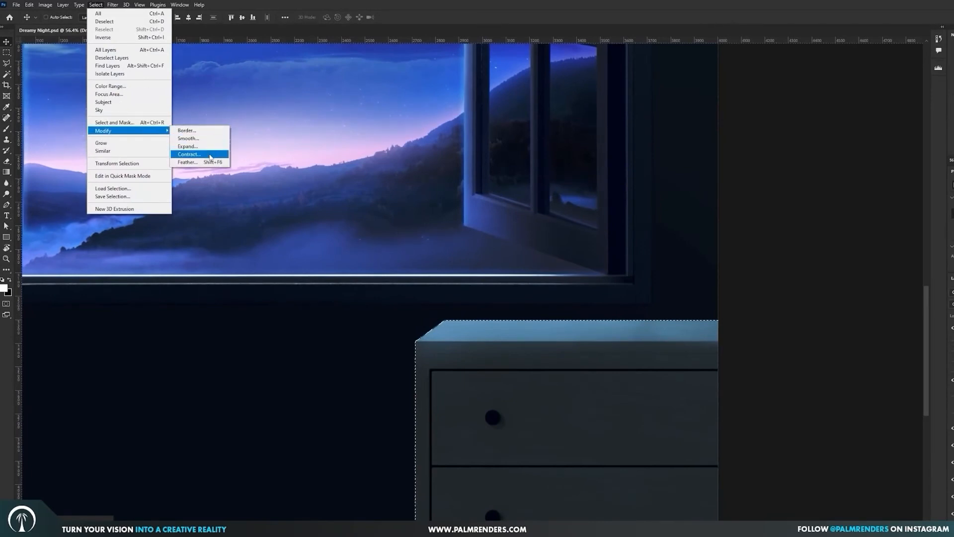
{"action": "left_click", "coordinate": [228, 157]}
{"action": "type", "text": "2"}
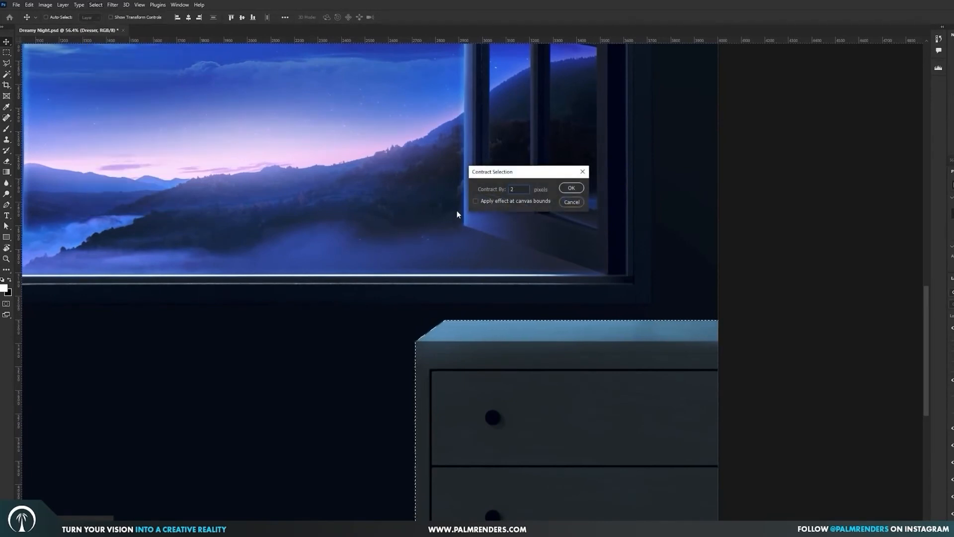
{"action": "key", "text": "Return"}
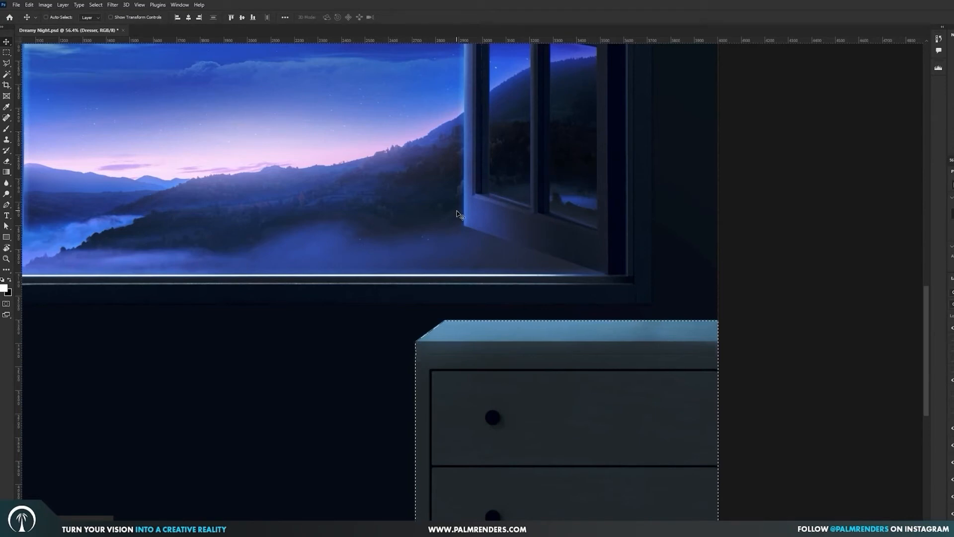
Invert the selection and mask the white dresser layer to restrict it to a thin edge highlight
{"action": "left_click", "coordinate": [96, 5]}
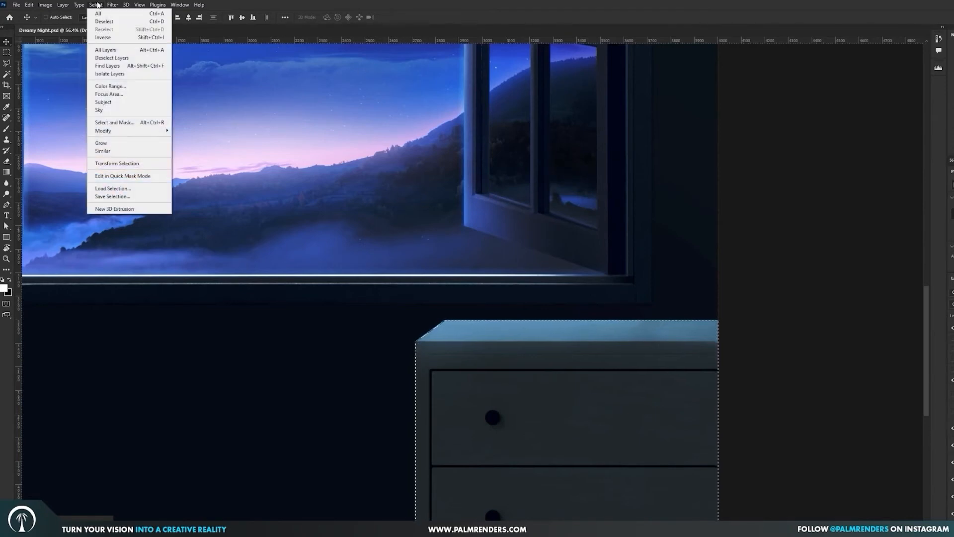
{"action": "left_click", "coordinate": [117, 41]}
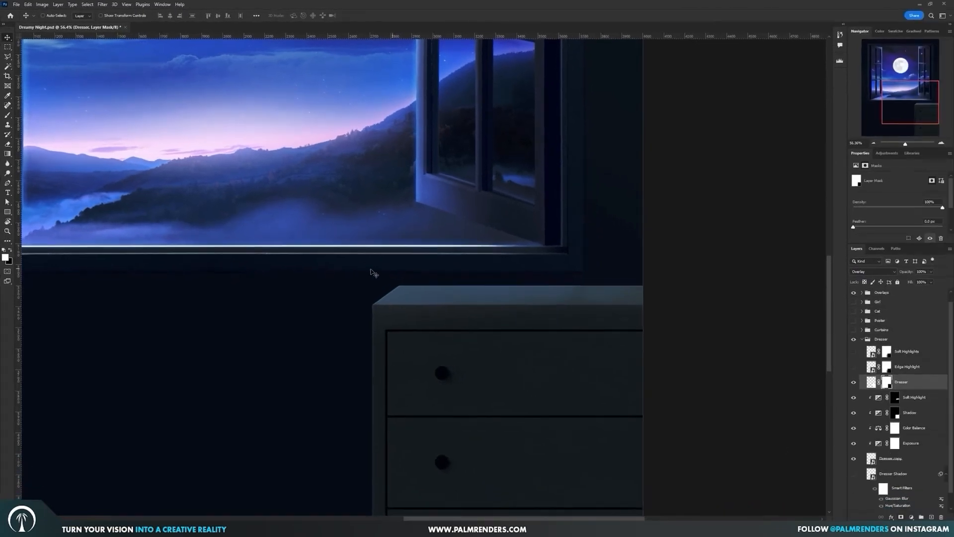
{"action": "scroll", "coordinate": [393, 273], "scroll_direction": "up", "scroll_amount": 5}
{"action": "left_click_drag", "start_coordinate": [558, 326], "coordinate": [390, 294]}
{"action": "scroll", "coordinate": [264, 279], "scroll_direction": "up", "scroll_amount": 3}
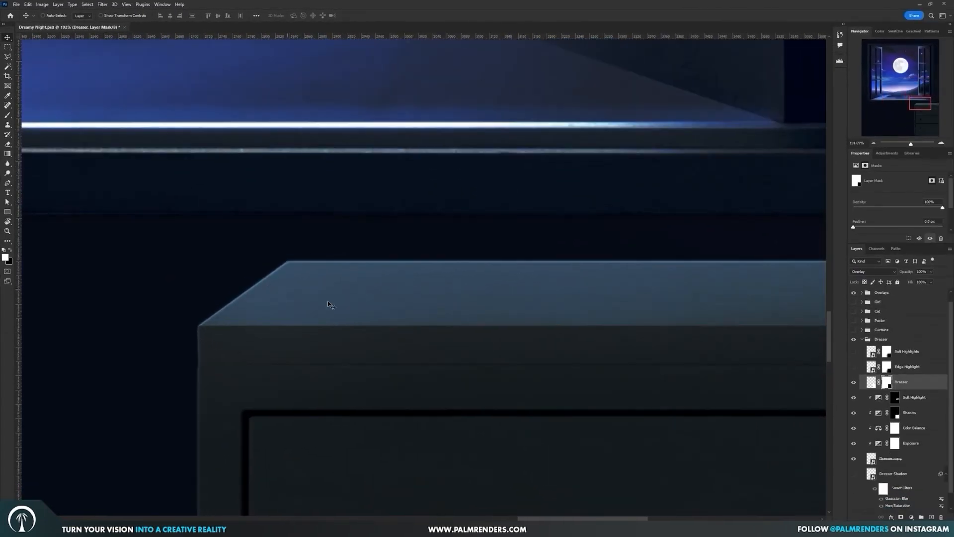
Select the dresser edge highlight layer's image instead of its mask and adjust the layer's opacity
{"action": "left_click", "coordinate": [871, 381]}
{"action": "left_click", "coordinate": [931, 272]}
{"action": "left_click_drag", "start_coordinate": [915, 282], "coordinate": [932, 282]}
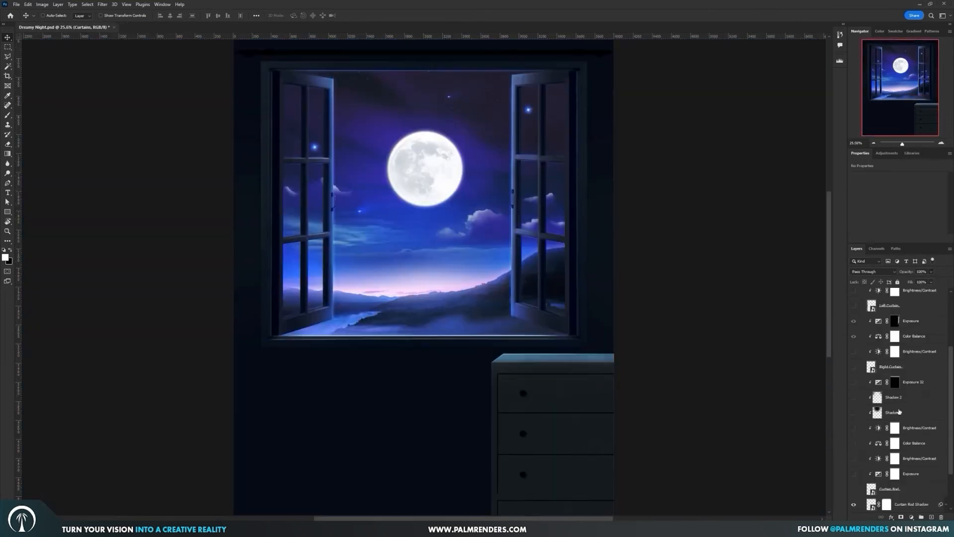
Show the Right Curtain layer with its clipped Brightness/Contrast adjustment and review that adjustment's settings
{"action": "scroll", "coordinate": [902, 397], "scroll_direction": "down", "scroll_amount": 1}
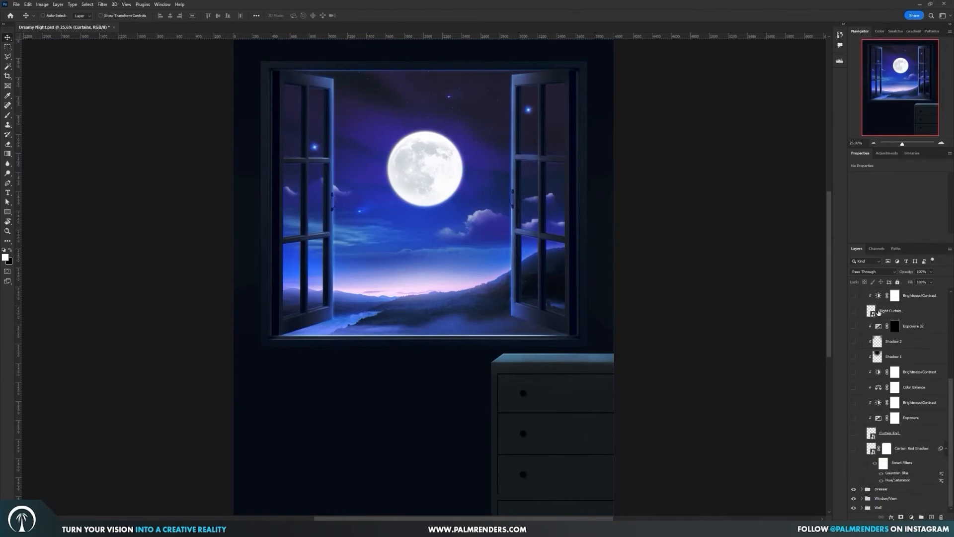
{"action": "left_click", "coordinate": [854, 310]}
{"action": "scroll", "coordinate": [890, 373], "scroll_direction": "up", "scroll_amount": 2}
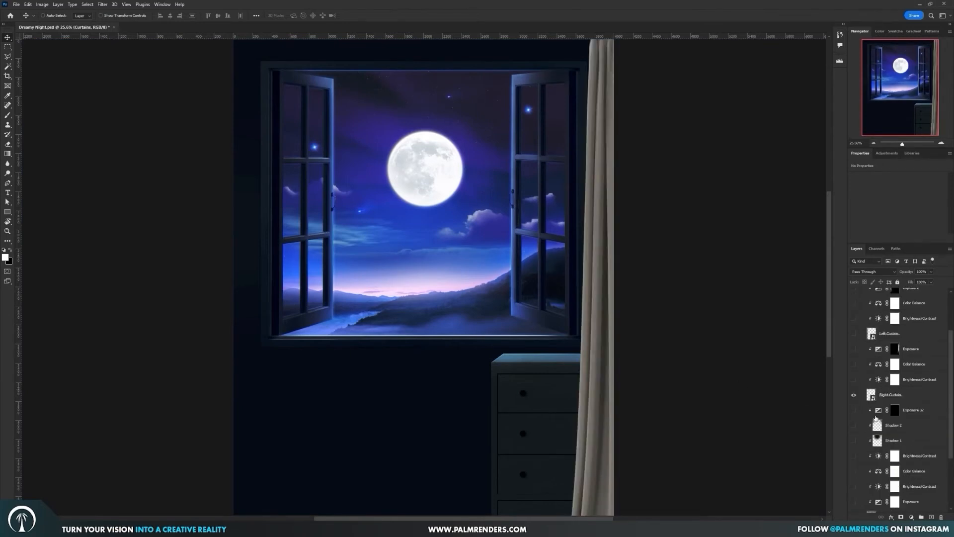
{"action": "left_click", "coordinate": [854, 443]}
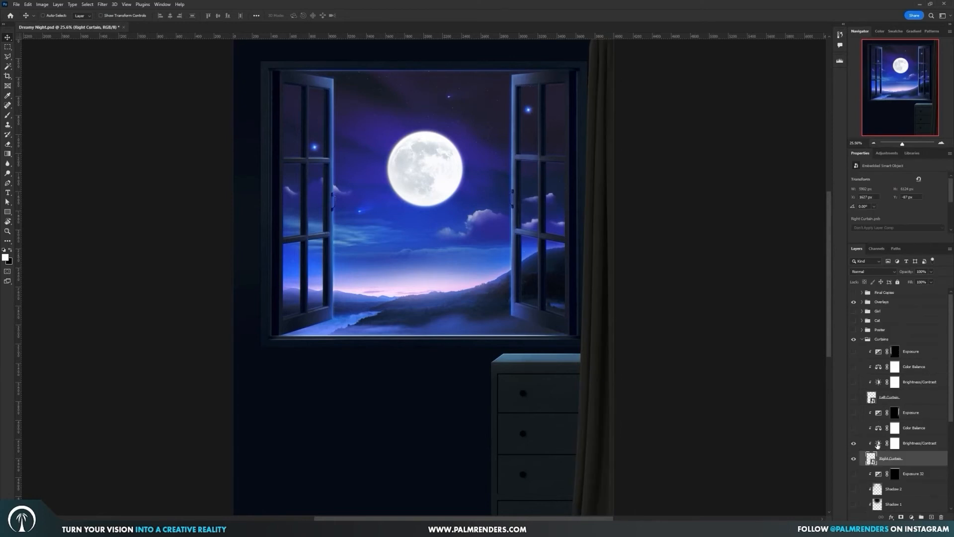
{"action": "left_click", "coordinate": [878, 444]}
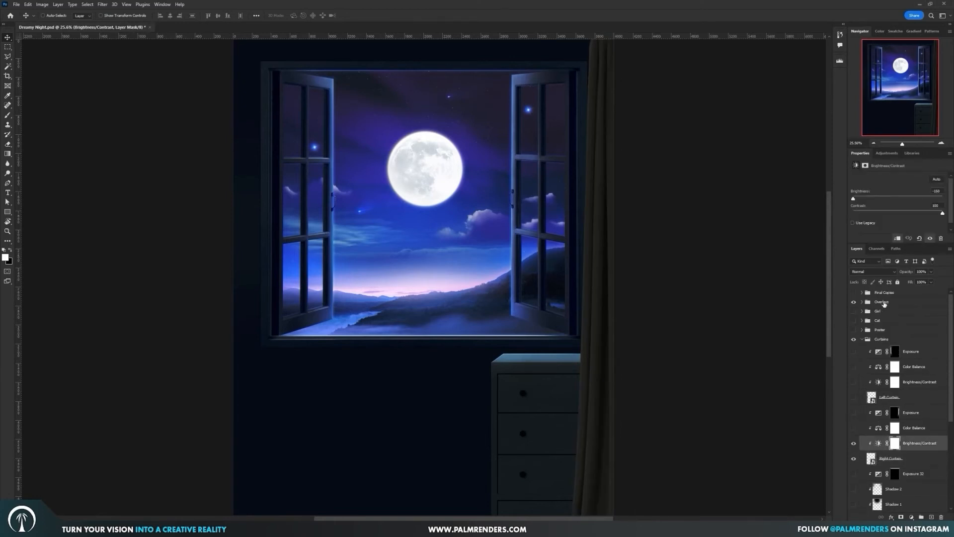
Show the right curtain's Color Balance and Exposure adjustments, review their settings and compare the edge light with and without Exposure
{"action": "left_click", "coordinate": [855, 429]}
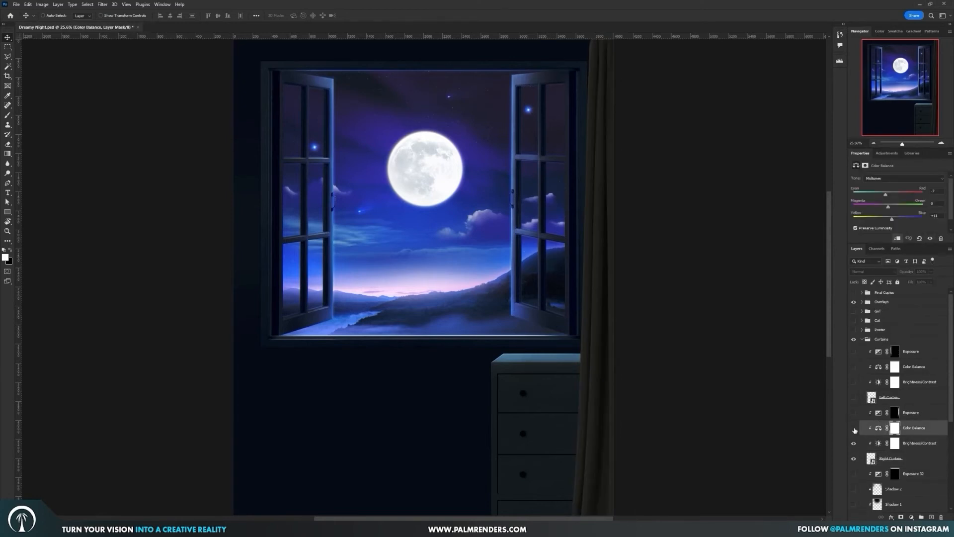
{"action": "left_click", "coordinate": [854, 428]}
{"action": "left_click", "coordinate": [854, 413]}
{"action": "left_click", "coordinate": [880, 414]}
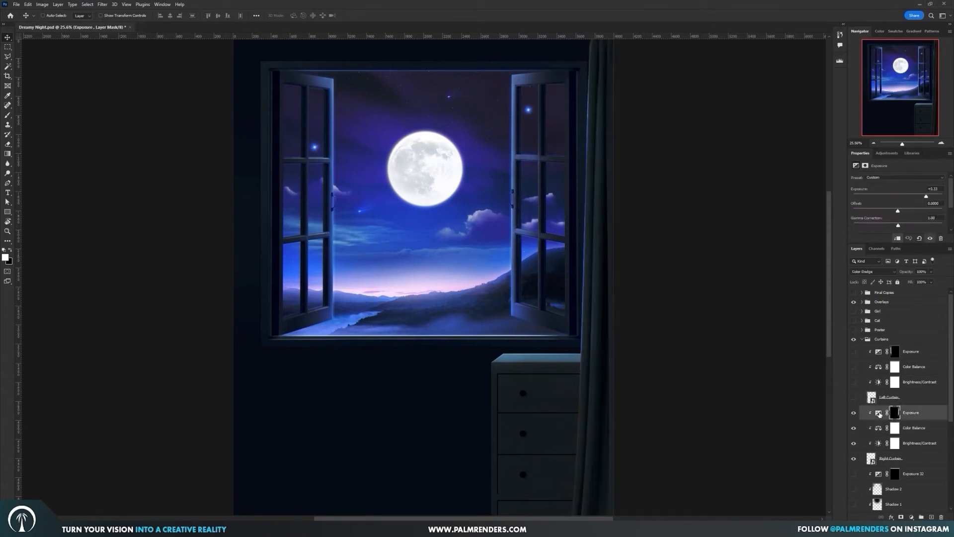
{"action": "scroll", "coordinate": [588, 272], "scroll_direction": "up", "scroll_amount": 3}
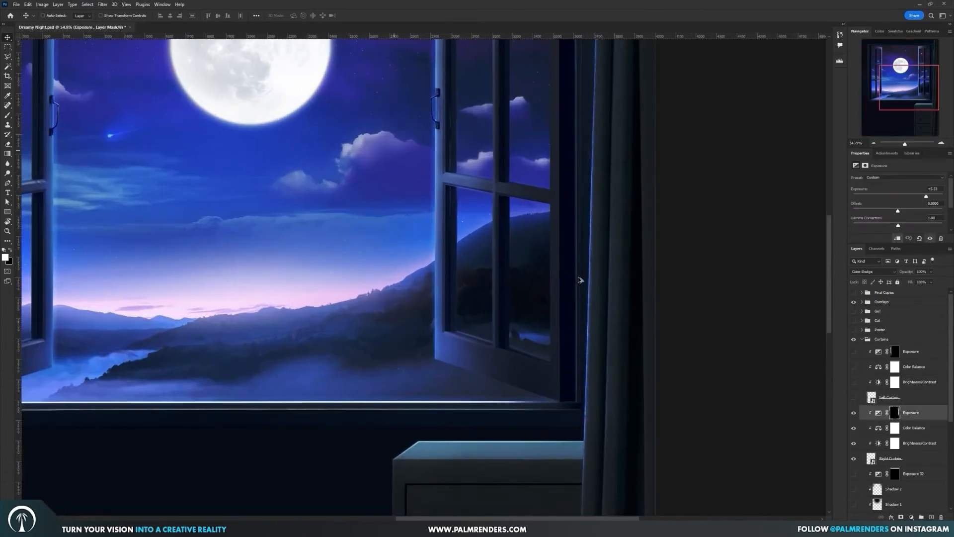
{"action": "left_click", "coordinate": [853, 415]}
{"action": "left_click", "coordinate": [853, 415]}
{"action": "scroll", "coordinate": [487, 328], "scroll_direction": "down", "scroll_amount": 5}
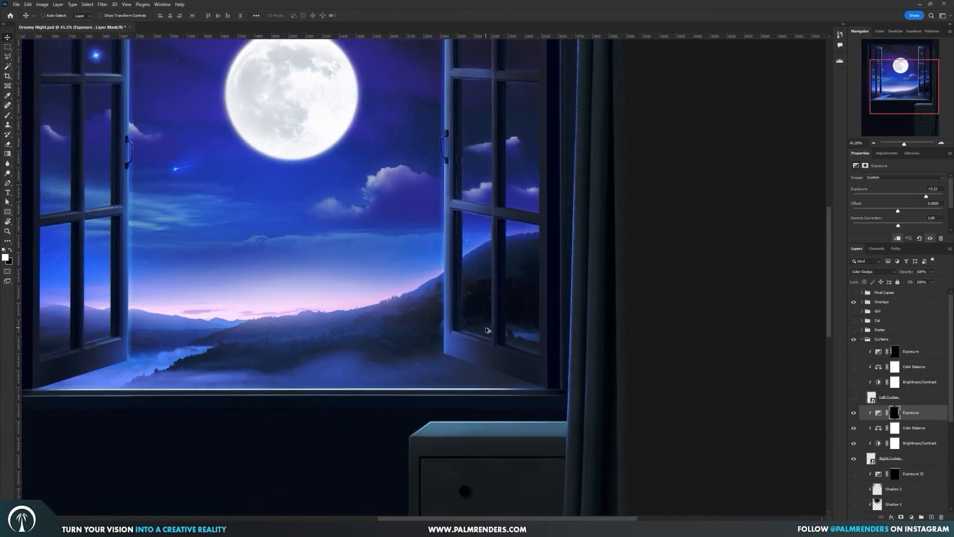
Show the Left Curtain layer together with its Brightness/Contrast, Color Balance and Exposure adjustments
{"action": "left_click_drag", "start_coordinate": [854, 398], "coordinate": [854, 361]}
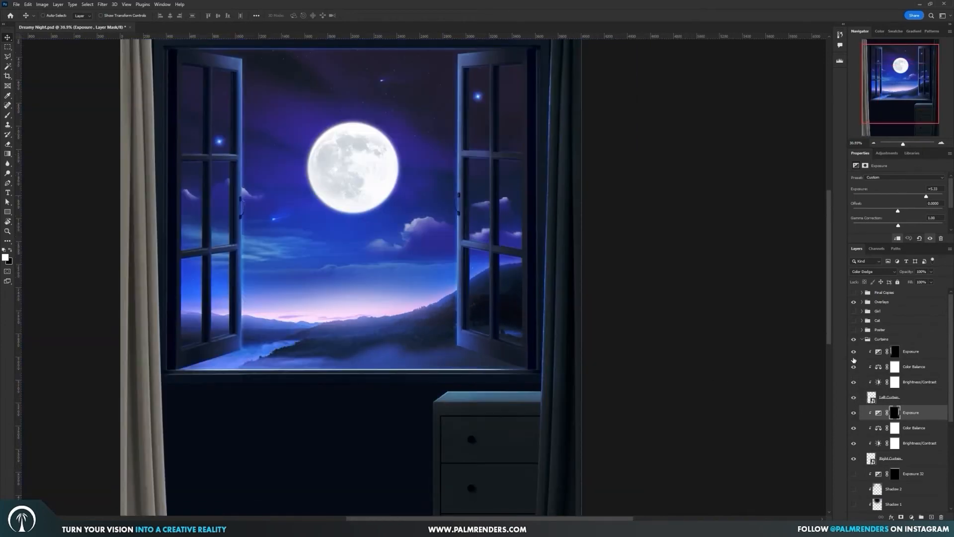
{"action": "left_click", "coordinate": [854, 352]}
{"action": "scroll", "coordinate": [343, 338], "scroll_direction": "down", "scroll_amount": 2}
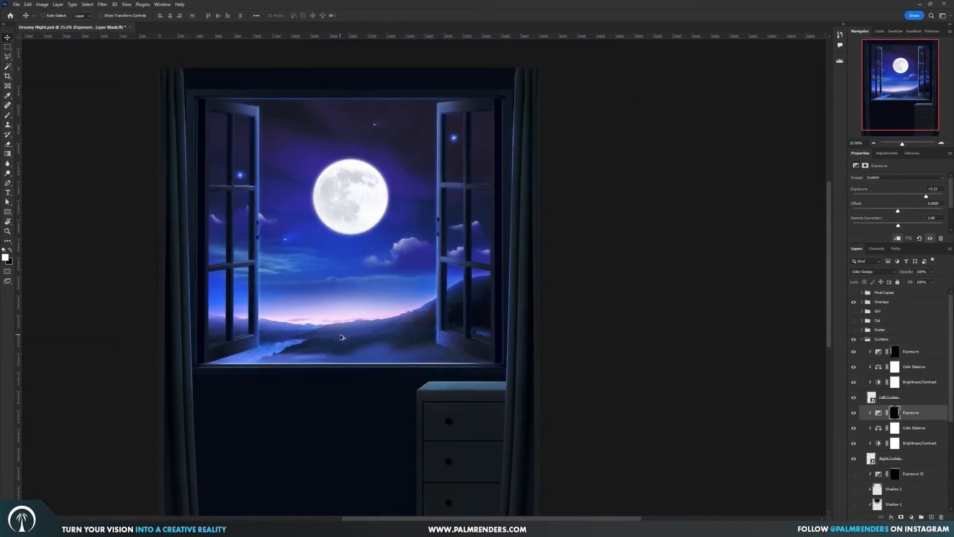
{"action": "left_click_drag", "start_coordinate": [343, 338], "coordinate": [384, 317]}
Show and expand the Poster group, and make the Episode V Poster layer visible
{"action": "left_click", "coordinate": [855, 330]}
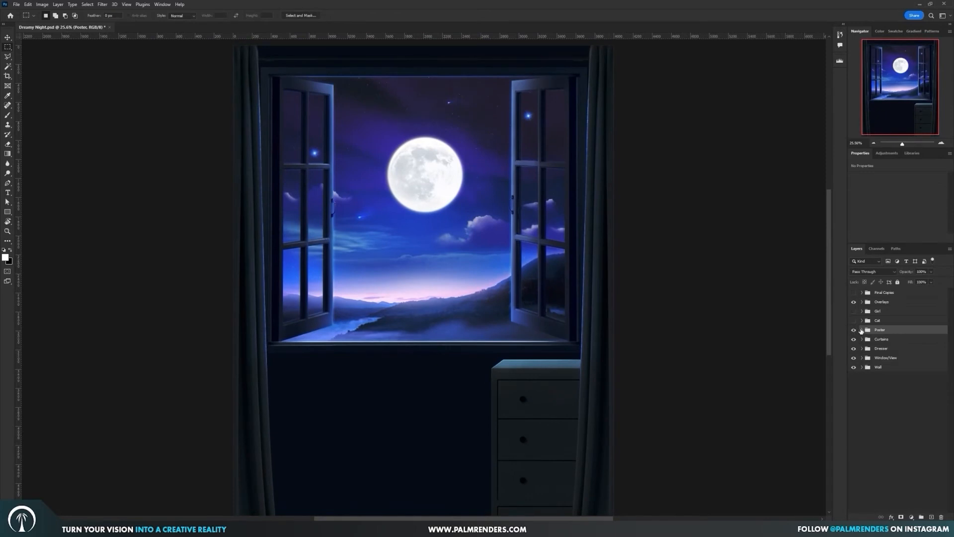
{"action": "left_click", "coordinate": [861, 330]}
{"action": "left_click", "coordinate": [854, 404]}
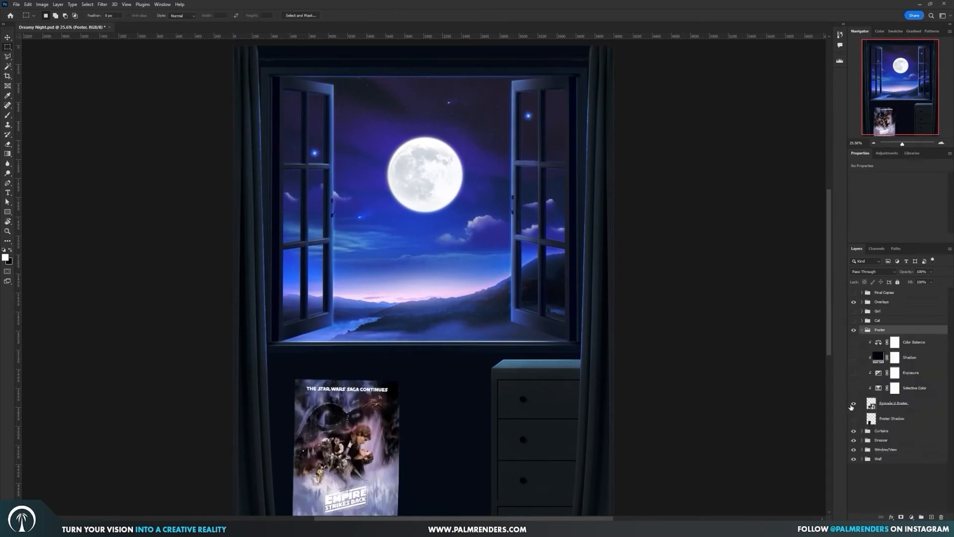
{"action": "scroll", "coordinate": [458, 376], "scroll_direction": "down", "scroll_amount": 2}
{"action": "scroll", "coordinate": [457, 376], "scroll_direction": "up", "scroll_amount": 1}
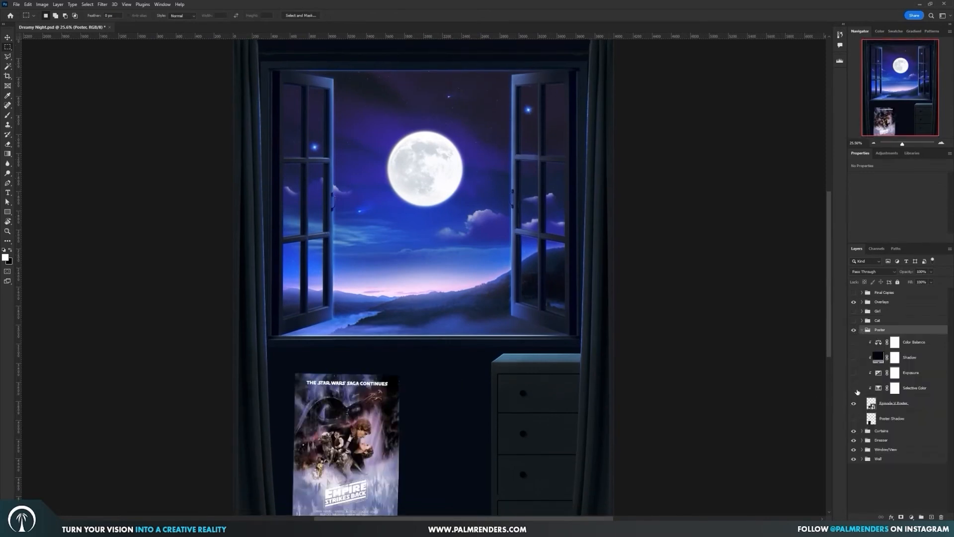
Show the poster's Selective Color and Exposure adjustments and review their settings
{"action": "left_click", "coordinate": [881, 389]}
{"action": "left_click", "coordinate": [854, 373]}
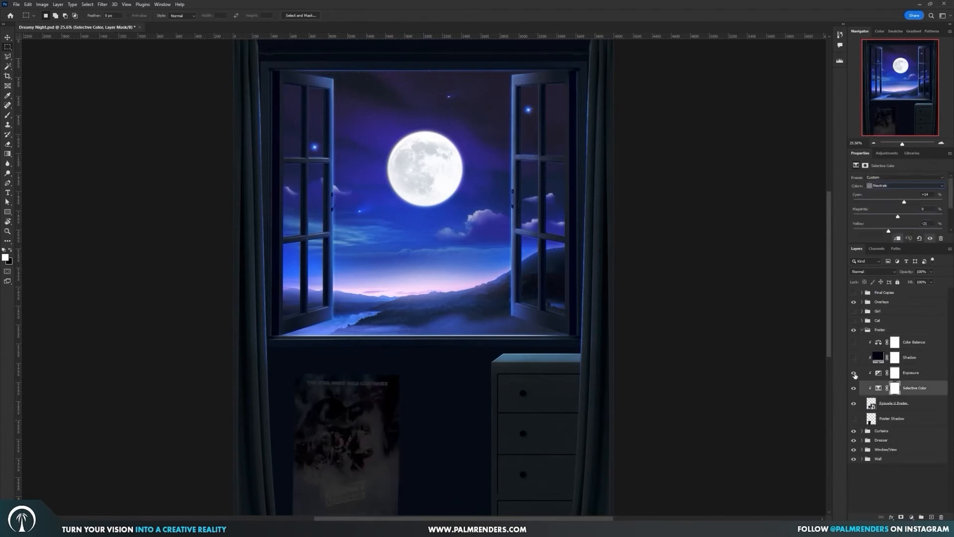
{"action": "left_click", "coordinate": [879, 373]}
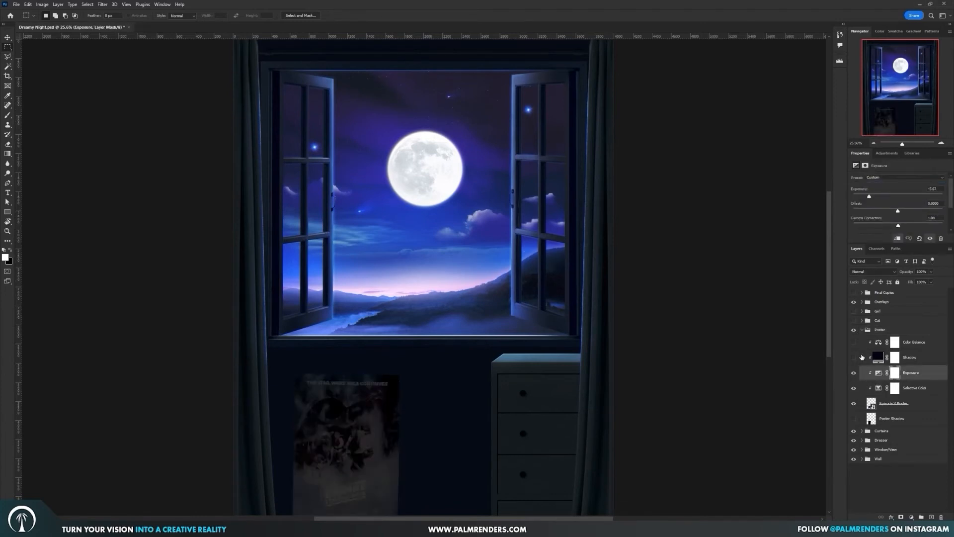
Show the poster's Shadow fill and Color Balance adjustment, review them and collapse the Poster group
{"action": "left_click", "coordinate": [854, 358]}
{"action": "left_click", "coordinate": [861, 356]}
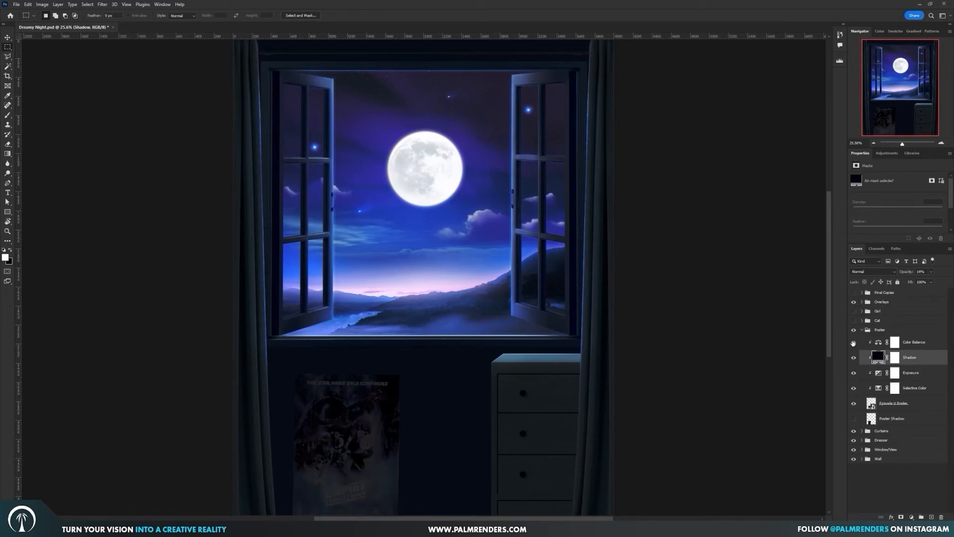
{"action": "left_click", "coordinate": [878, 343]}
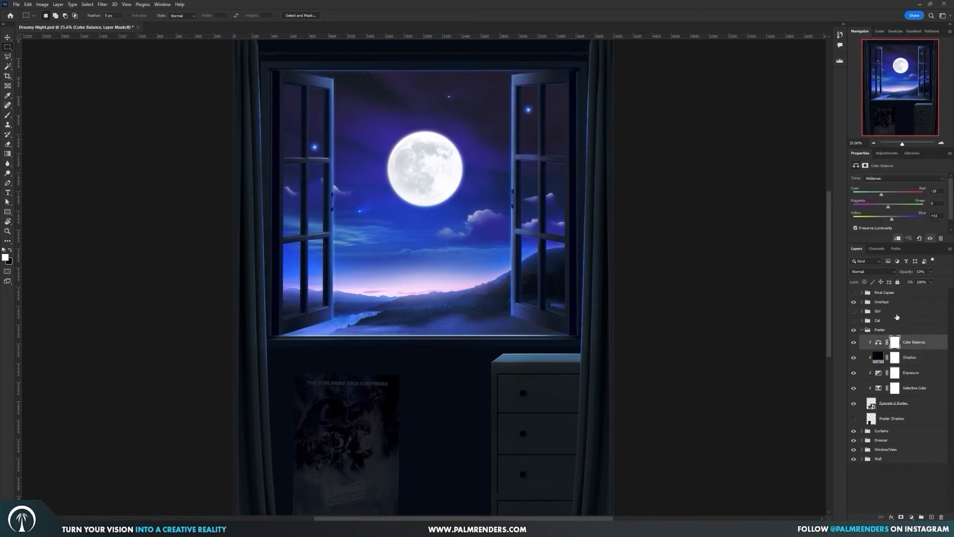
{"action": "left_click", "coordinate": [862, 328]}
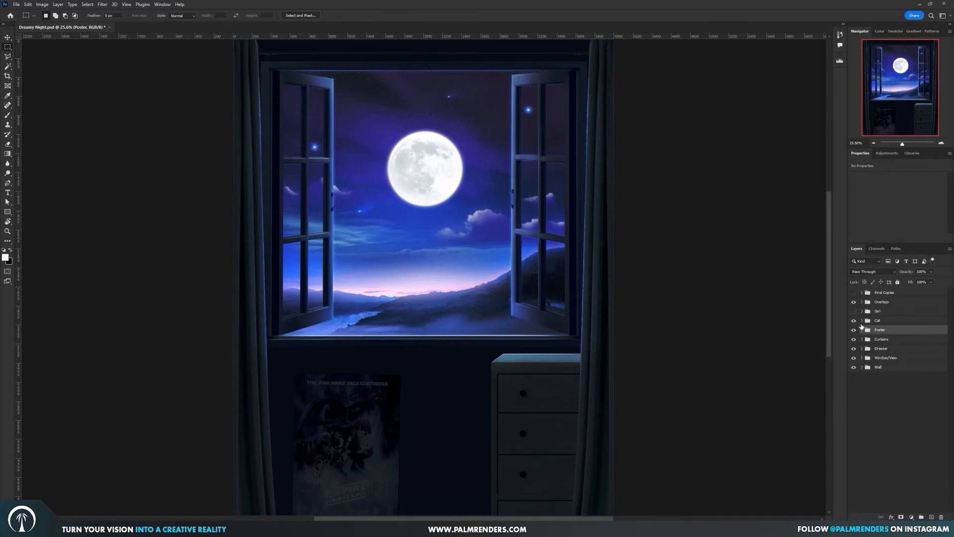
Expand the Cat group and show the Cat layer on the windowsill
{"action": "left_click", "coordinate": [862, 321]}
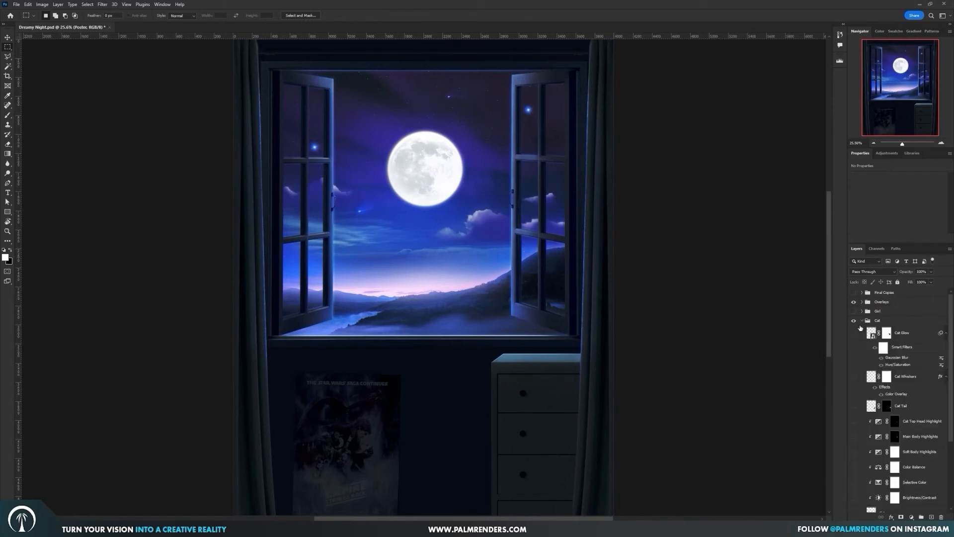
{"action": "scroll", "coordinate": [861, 328], "scroll_direction": "down", "scroll_amount": 3}
{"action": "left_click", "coordinate": [855, 448]}
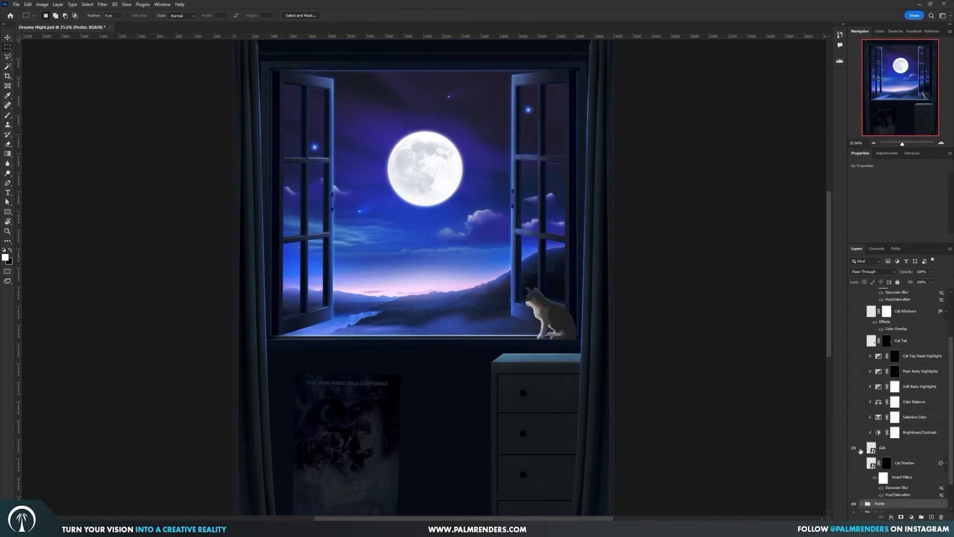
Show the cat's Brightness/Contrast, Selective Color, Color Balance and Soft Body Highlights adjustments and review their settings
{"action": "left_click", "coordinate": [854, 433]}
{"action": "left_click", "coordinate": [877, 432]}
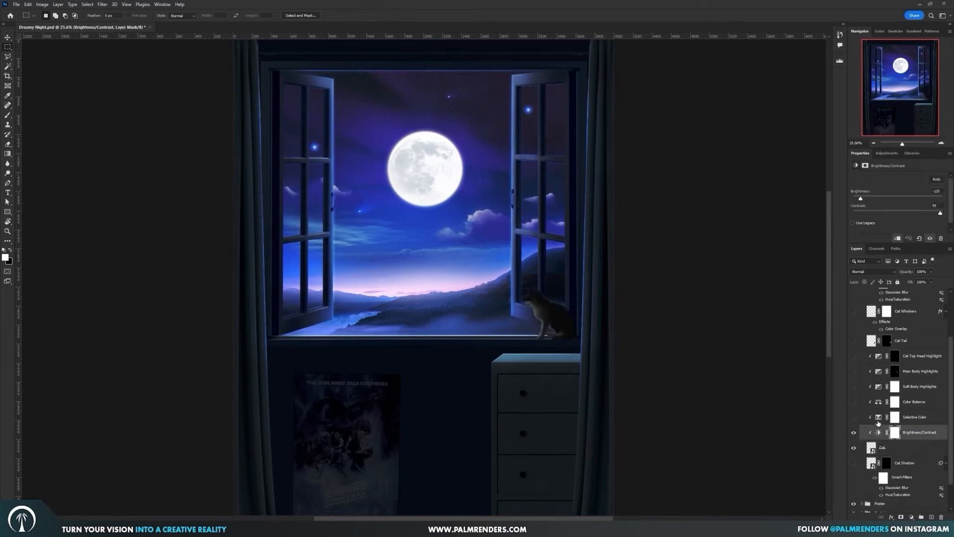
{"action": "left_click", "coordinate": [877, 418]}
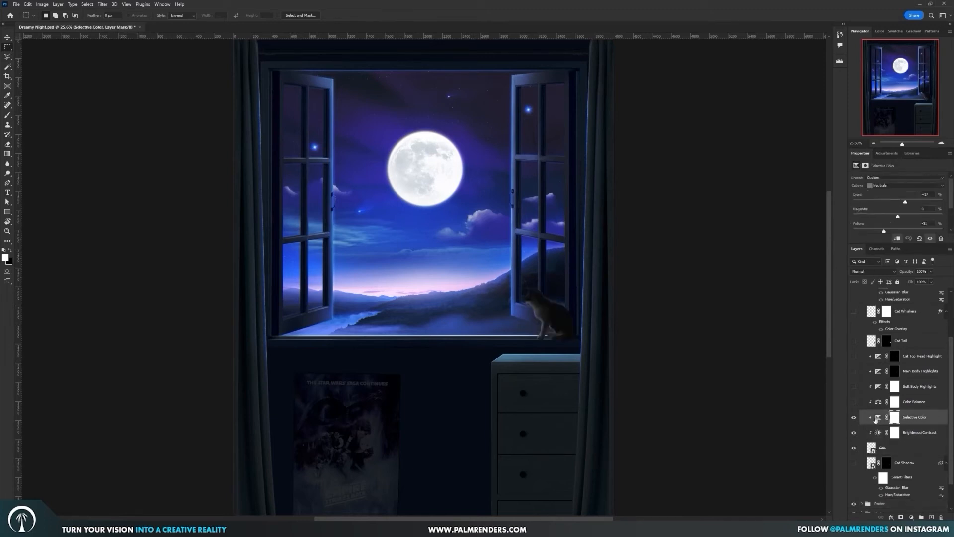
{"action": "left_click", "coordinate": [880, 404]}
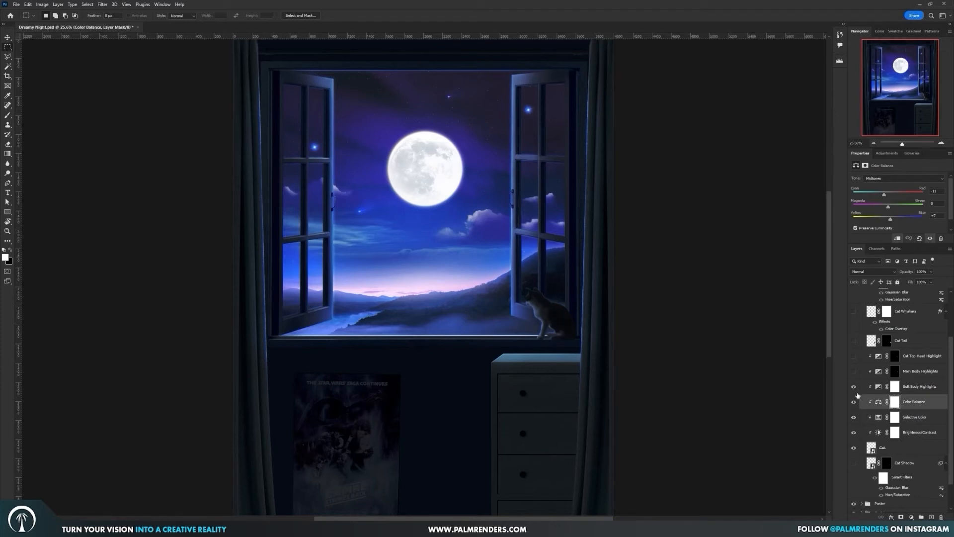
{"action": "left_click", "coordinate": [879, 389]}
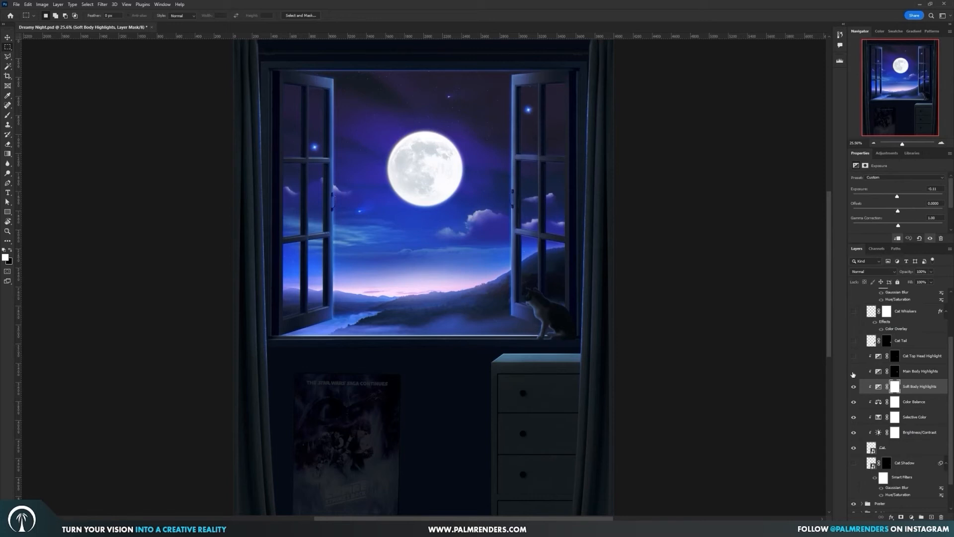
Show the cat's Main Body Highlights, Cat Top Head Highlight and Cat Tail layers
{"action": "left_click", "coordinate": [853, 372]}
{"action": "scroll", "coordinate": [515, 296], "scroll_direction": "up", "scroll_amount": 1}
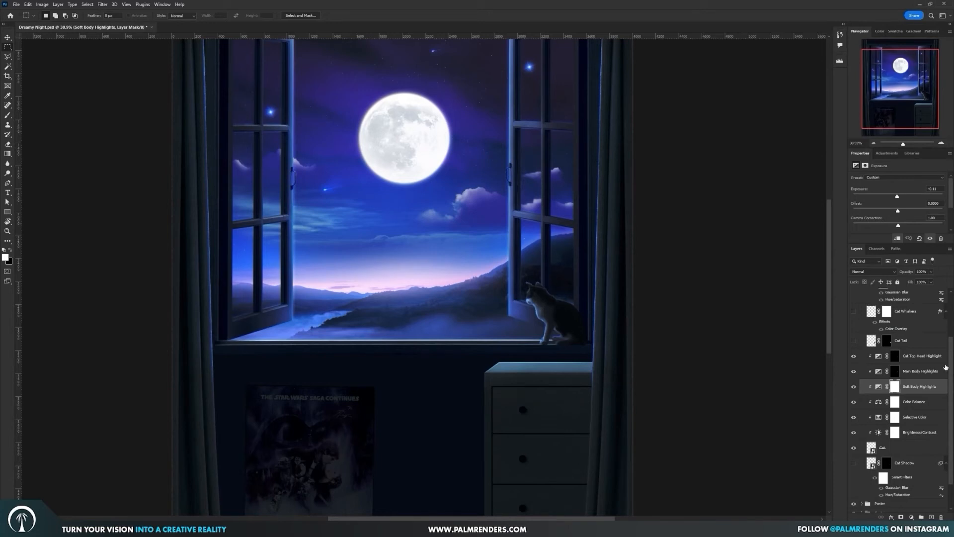
{"action": "scroll", "coordinate": [923, 374], "scroll_direction": "up", "scroll_amount": 1}
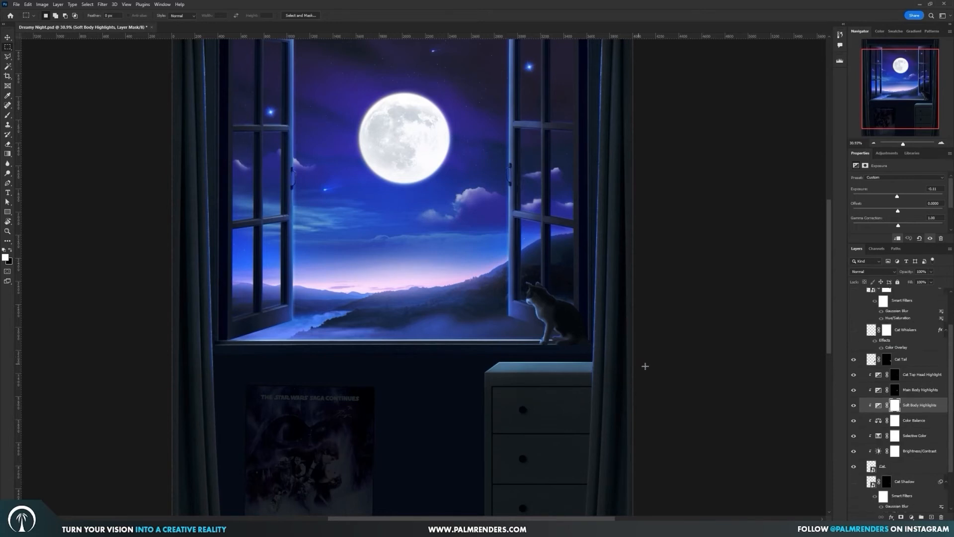
Show the Cat Whiskers layer and compare the cat's face with and without it
{"action": "key", "text": "v"}
{"action": "left_click", "coordinate": [539, 298], "text": "ctrl"}
{"action": "scroll", "coordinate": [530, 304], "scroll_direction": "up", "scroll_amount": 10}
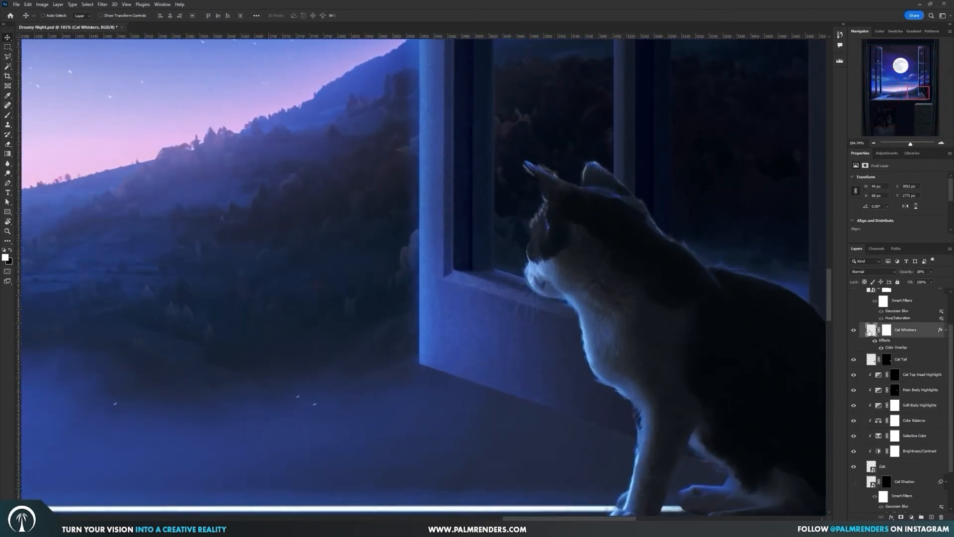
{"action": "left_click", "coordinate": [854, 330]}
{"action": "left_click", "coordinate": [855, 331]}
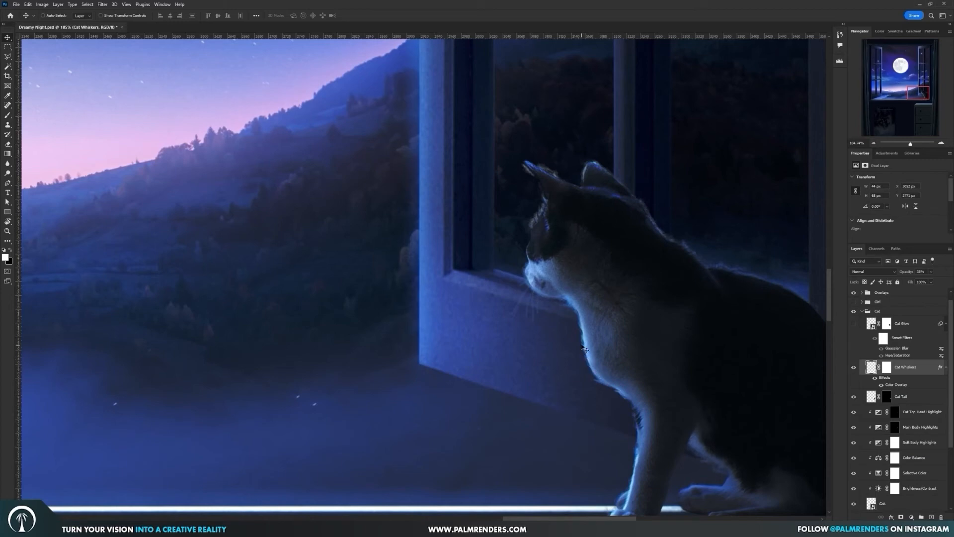
{"action": "scroll", "coordinate": [912, 471], "scroll_direction": "down", "scroll_amount": 3}
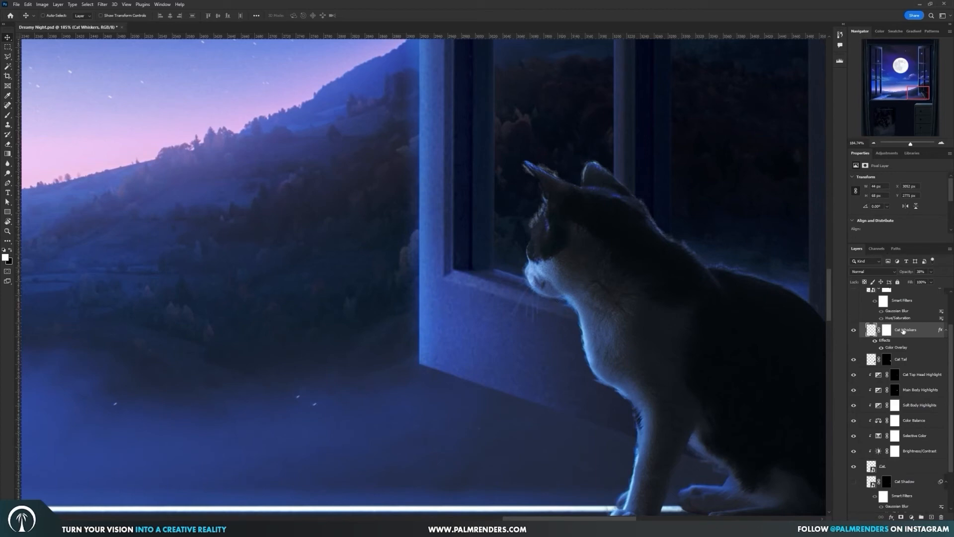
Show the Cat Glow layer around the cat and select it to review its blend settings
{"action": "scroll", "coordinate": [927, 333], "scroll_direction": "up", "scroll_amount": 1}
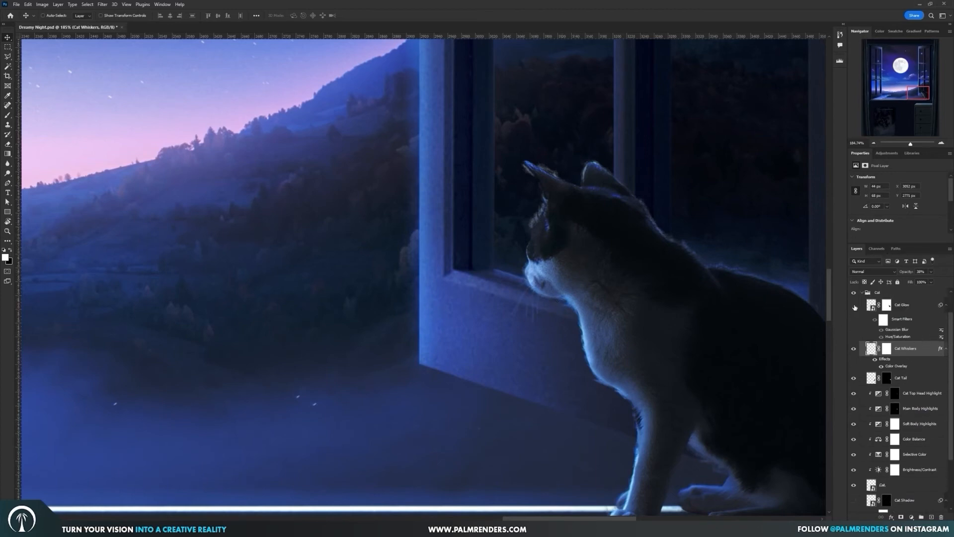
{"action": "left_click", "coordinate": [854, 307]}
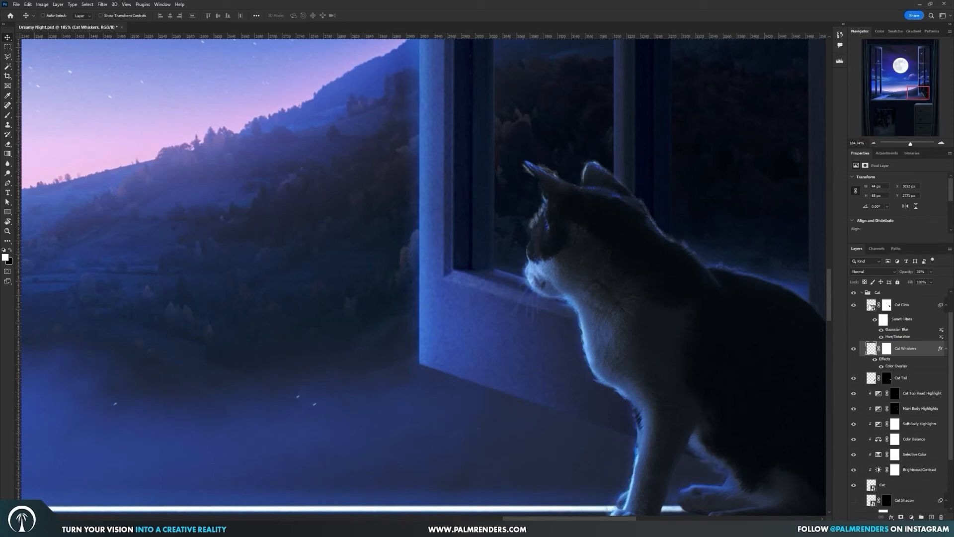
{"action": "left_click", "coordinate": [873, 307]}
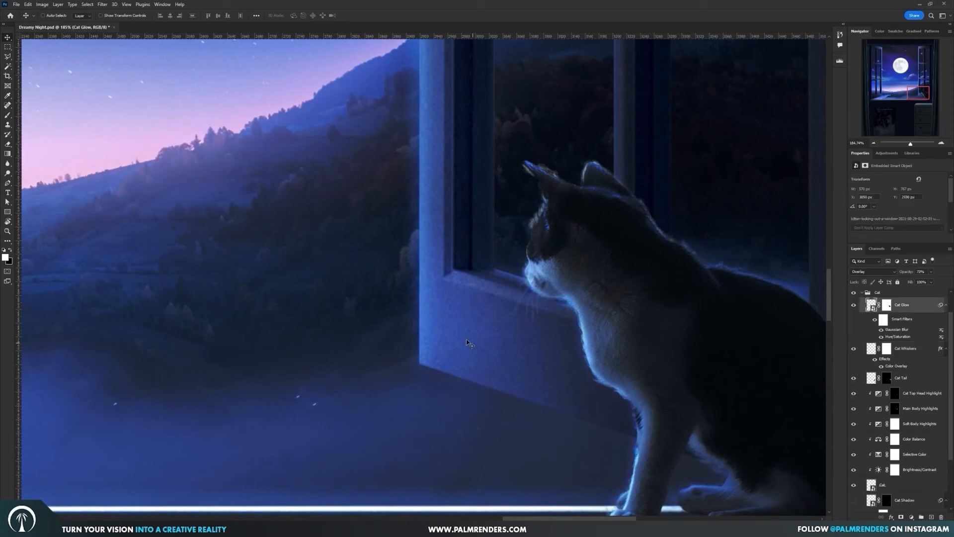
Expand the Girl group and show the Girl Upper and Girl Lower groups in place of Girl Main
{"action": "scroll", "coordinate": [434, 293], "scroll_direction": "down", "scroll_amount": 6}
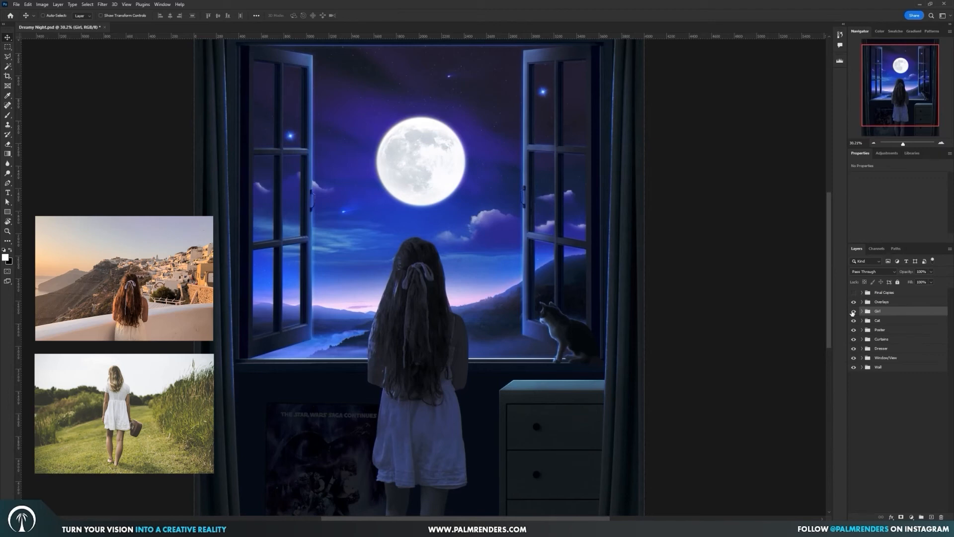
{"action": "left_click", "coordinate": [862, 311]}
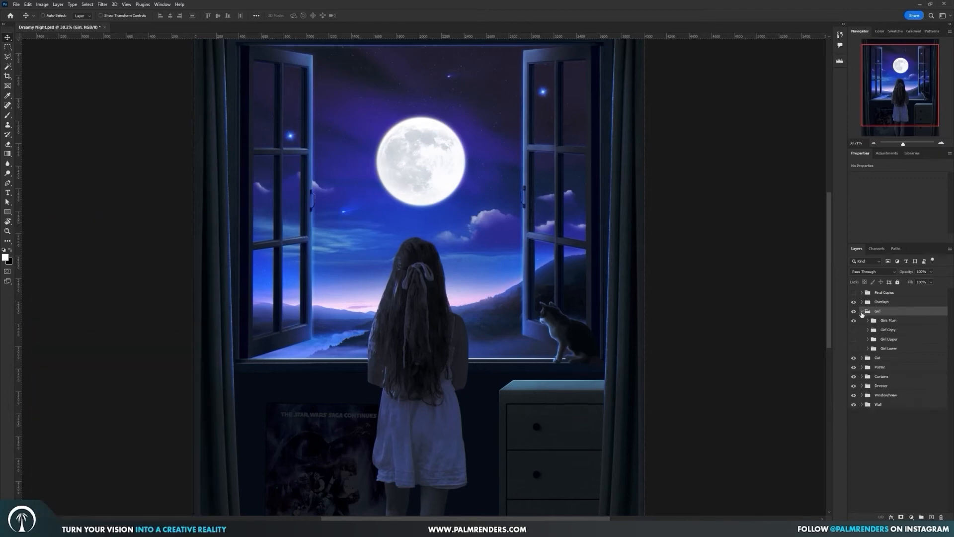
{"action": "left_click", "coordinate": [854, 321]}
{"action": "left_click", "coordinate": [854, 339]}
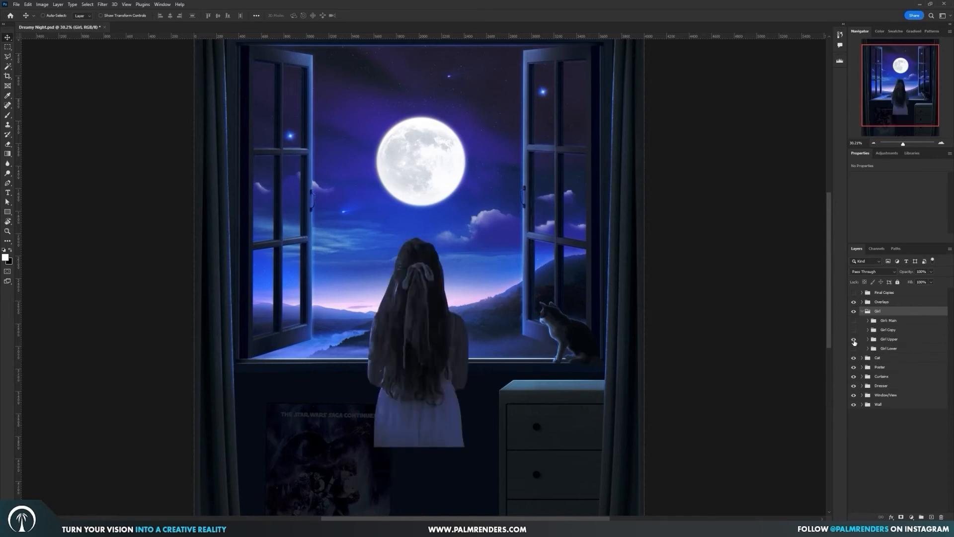
{"action": "left_click", "coordinate": [854, 349]}
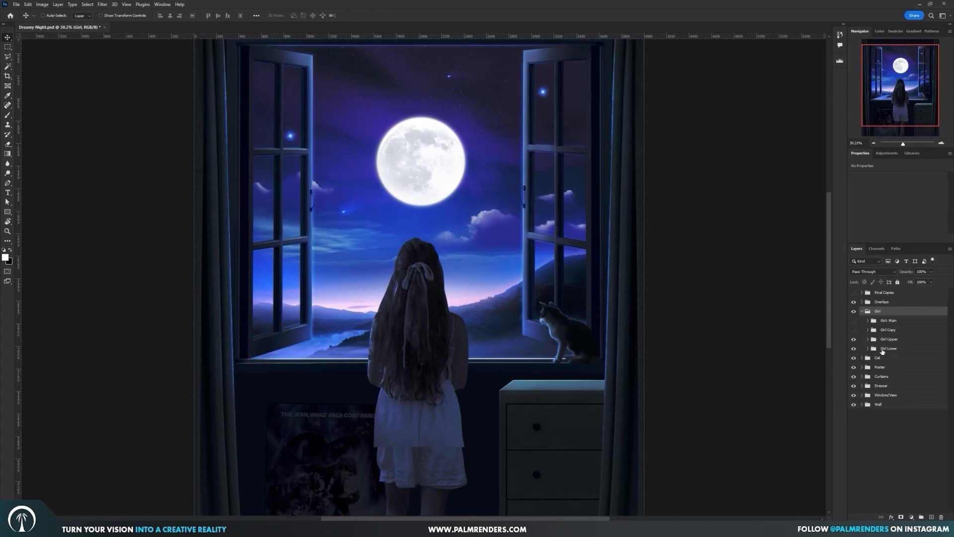
Toggle the Girl Upper and Girl Lower groups for comparison, hide both and show the Girl Main group again
{"action": "left_click", "coordinate": [854, 339]}
{"action": "left_click", "coordinate": [854, 340]}
{"action": "left_click_drag", "start_coordinate": [856, 351], "coordinate": [854, 339]}
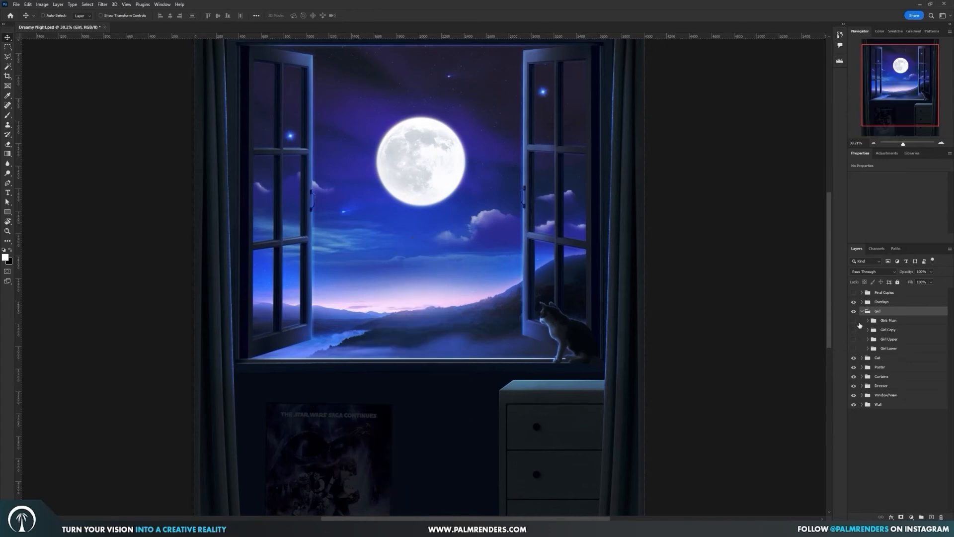
{"action": "left_click", "coordinate": [854, 320]}
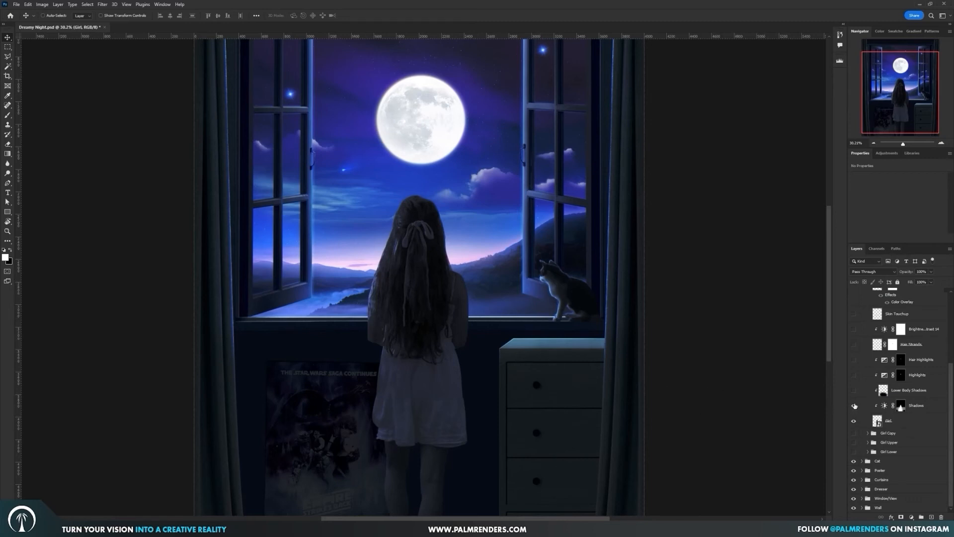
Show the girl's Lower Body Shadows and Highlights layers and review the Highlights exposure settings
{"action": "left_click", "coordinate": [854, 391]}
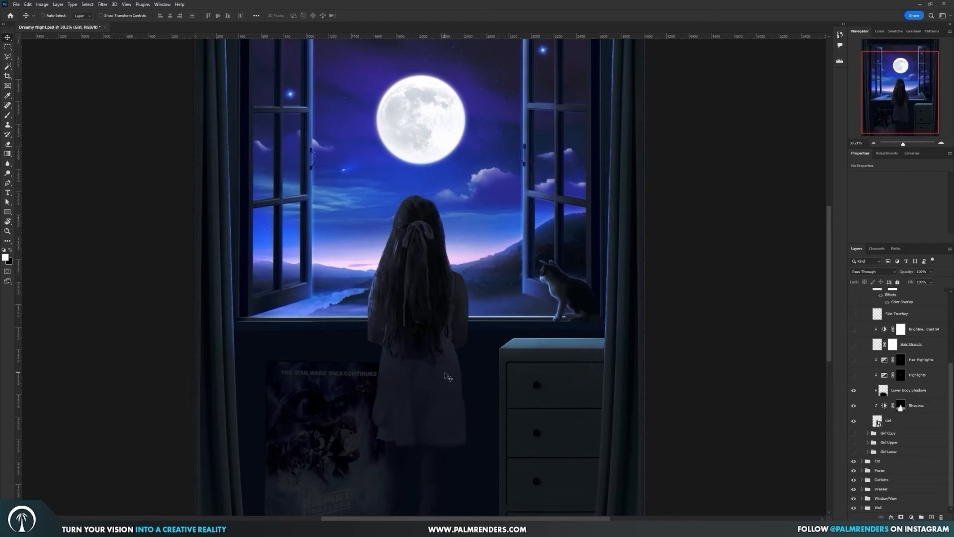
{"action": "left_click", "coordinate": [854, 376]}
{"action": "left_click", "coordinate": [884, 376]}
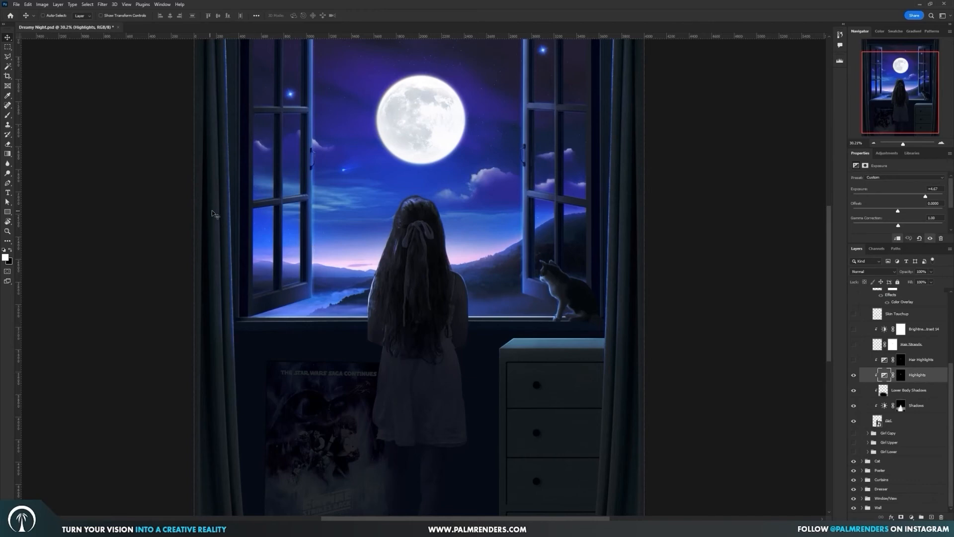
{"action": "scroll", "coordinate": [449, 314], "scroll_direction": "up", "scroll_amount": 1}
{"action": "left_click_drag", "start_coordinate": [397, 240], "coordinate": [404, 294]}
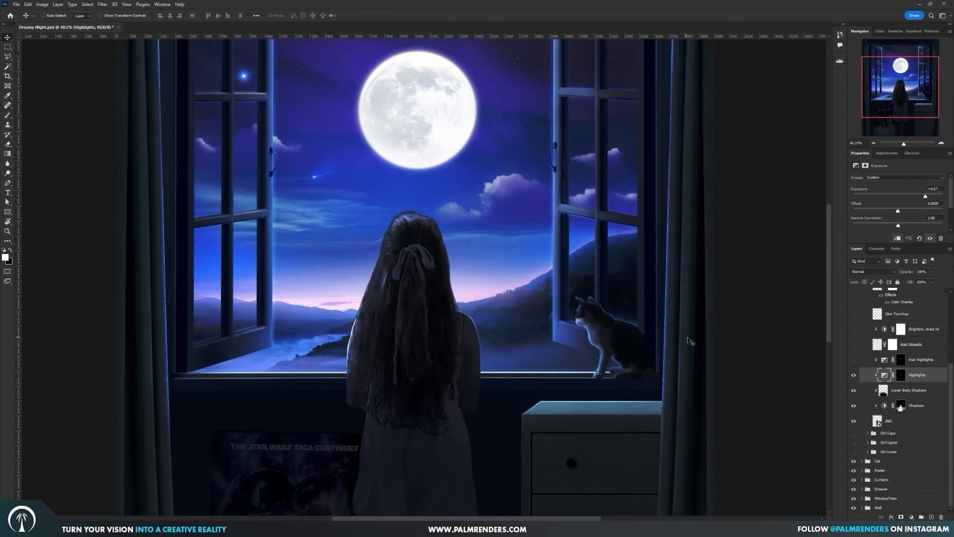
Hide the girl's shadow and highlight layers and examine the edges and stray strands of her hair up close
{"action": "scroll", "coordinate": [537, 334], "scroll_direction": "up", "scroll_amount": 3}
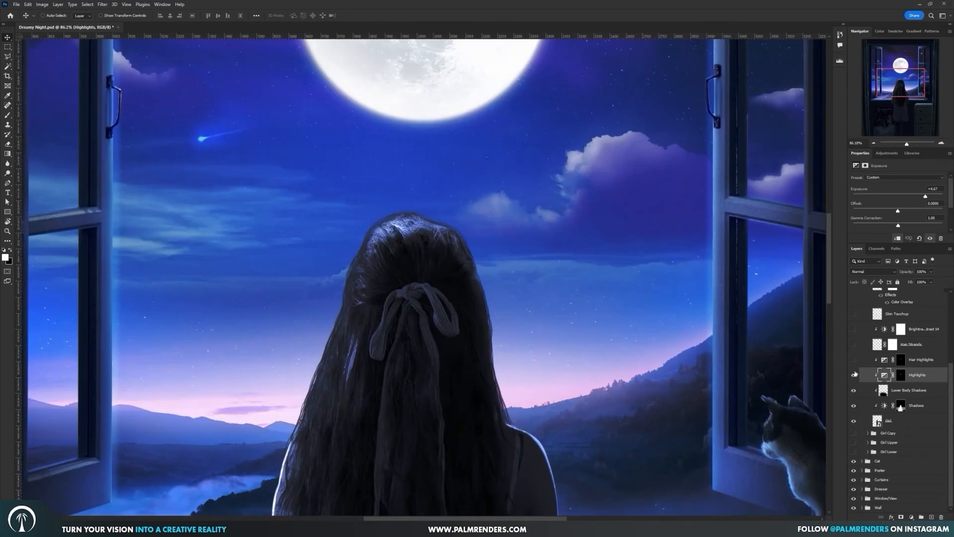
{"action": "left_click_drag", "start_coordinate": [854, 360], "coordinate": [854, 406]}
{"action": "scroll", "coordinate": [400, 220], "scroll_direction": "up", "scroll_amount": 5}
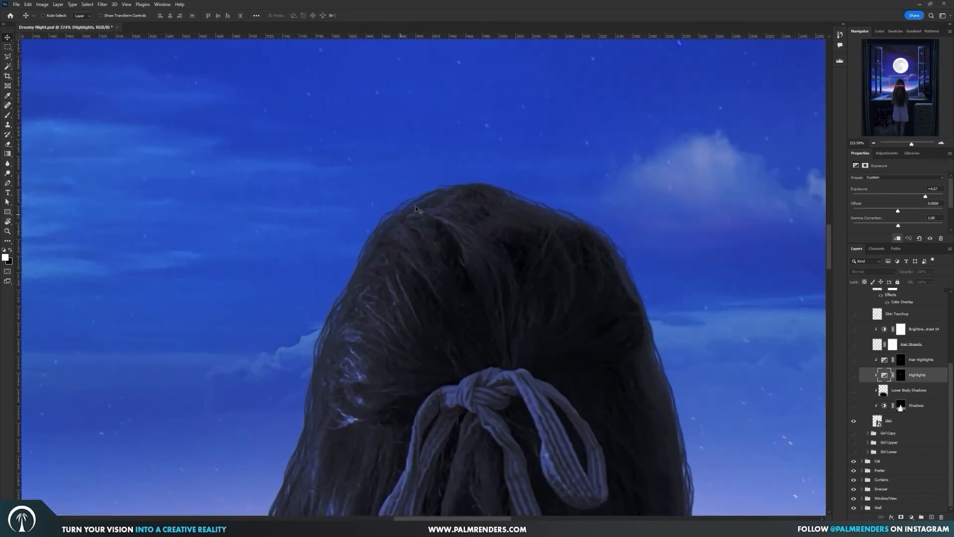
{"action": "scroll", "coordinate": [623, 271], "scroll_direction": "up", "scroll_amount": 3}
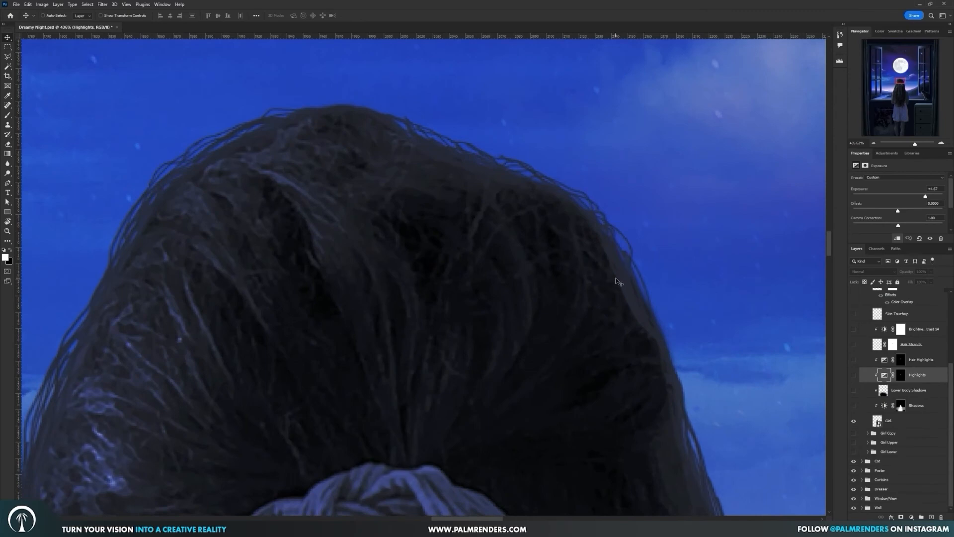
{"action": "scroll", "coordinate": [639, 321], "scroll_direction": "down", "scroll_amount": 4}
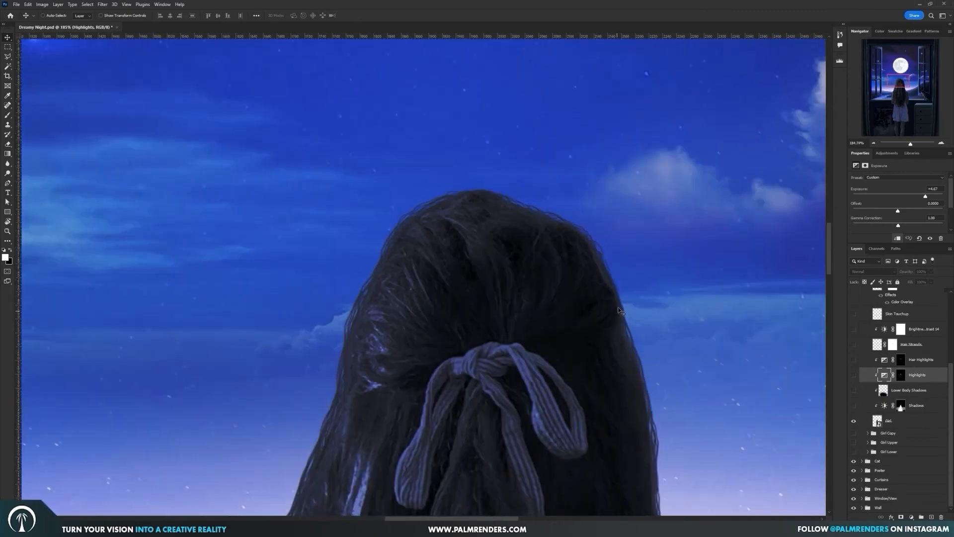
{"action": "scroll", "coordinate": [558, 271], "scroll_direction": "down", "scroll_amount": 1}
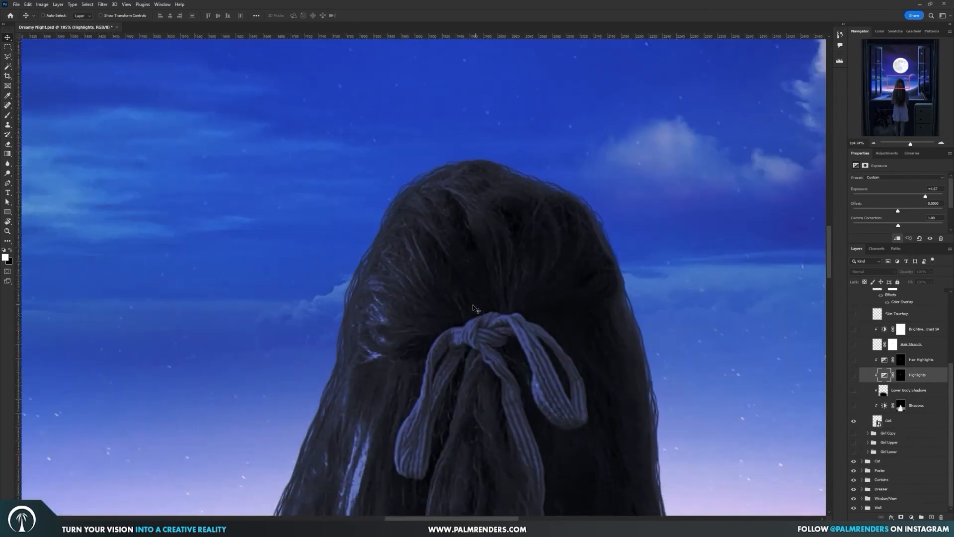
{"action": "left_click_drag", "start_coordinate": [345, 376], "coordinate": [366, 146]}
{"action": "scroll", "coordinate": [298, 351], "scroll_direction": "down", "scroll_amount": 4}
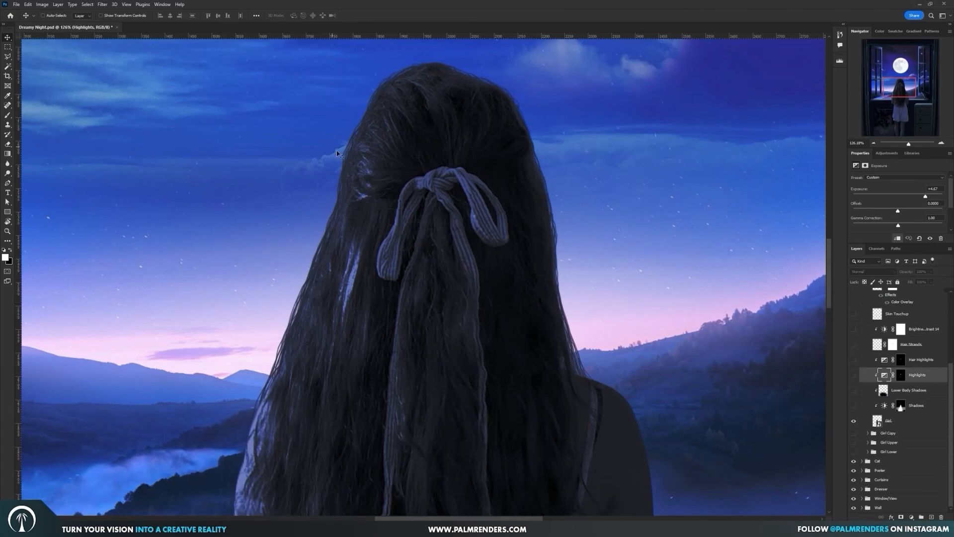
Show the girl's Shadows, Lower Body Shadows, Highlights and Hair Highlights, and compare the base girl layer with the Girl Copy group
{"action": "left_click_drag", "start_coordinate": [854, 405], "coordinate": [852, 359]}
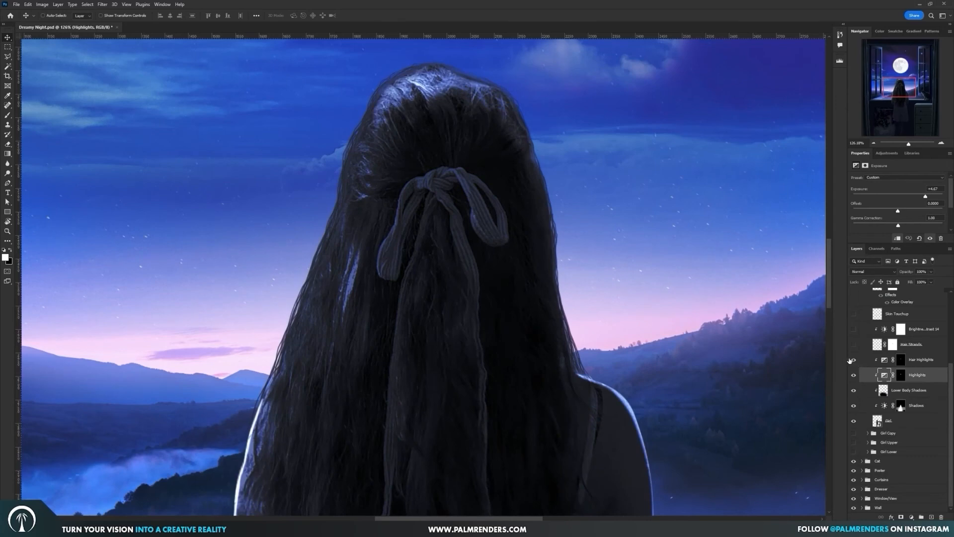
{"action": "left_click", "coordinate": [854, 421]}
{"action": "left_click", "coordinate": [854, 433]}
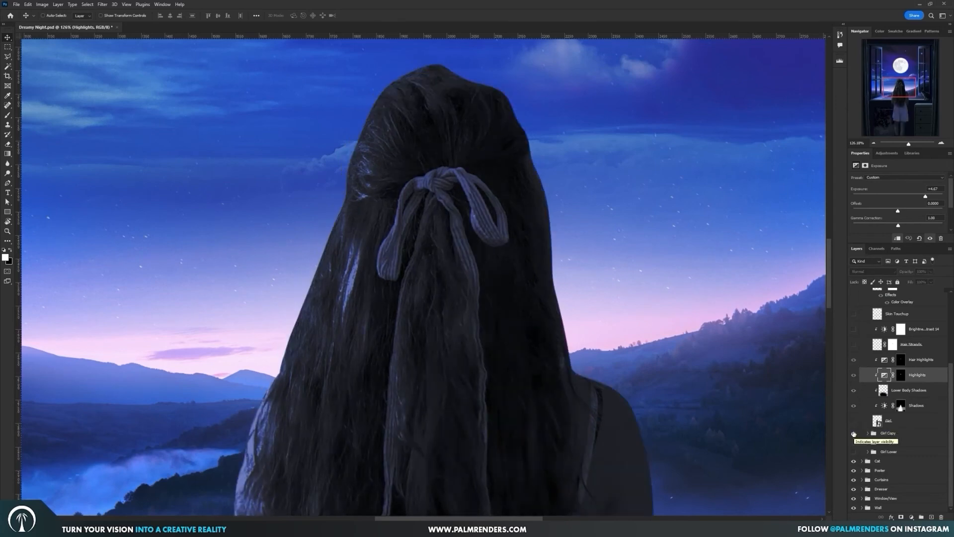
{"action": "left_click", "coordinate": [854, 421]}
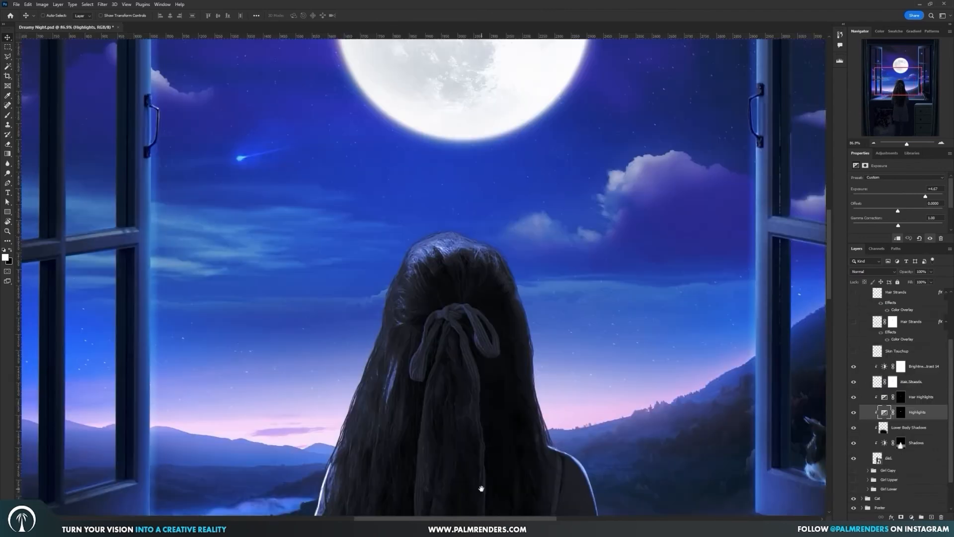
Show the Skin Touchup layer on the girl's arm and select it
{"action": "left_click_drag", "start_coordinate": [481, 488], "coordinate": [481, 254]}
{"action": "scroll", "coordinate": [332, 326], "scroll_direction": "up", "scroll_amount": 3}
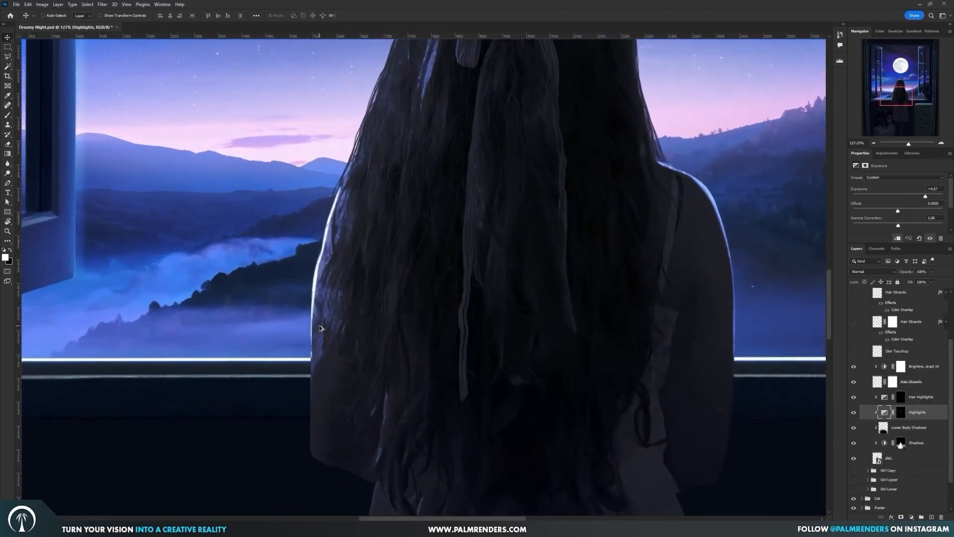
{"action": "left_click", "coordinate": [854, 351]}
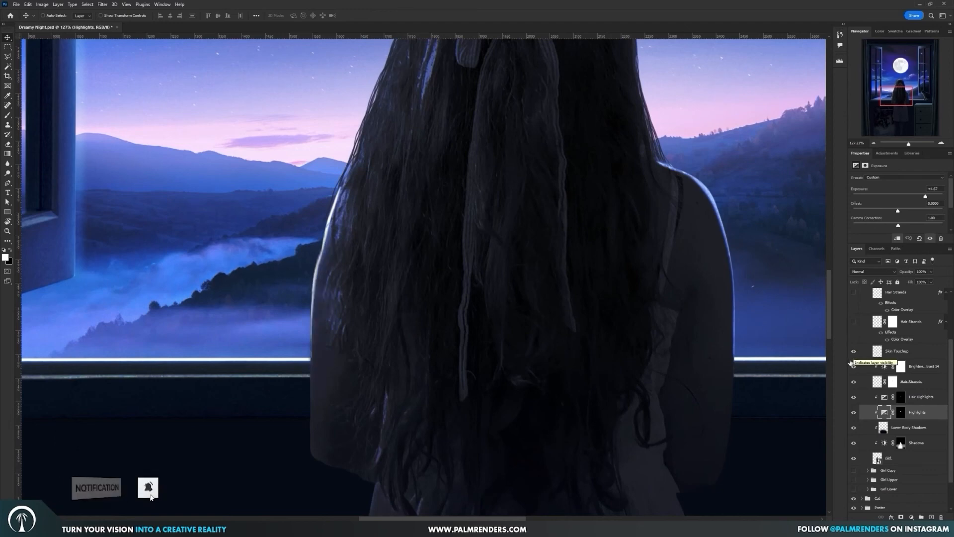
{"action": "left_click", "coordinate": [919, 357]}
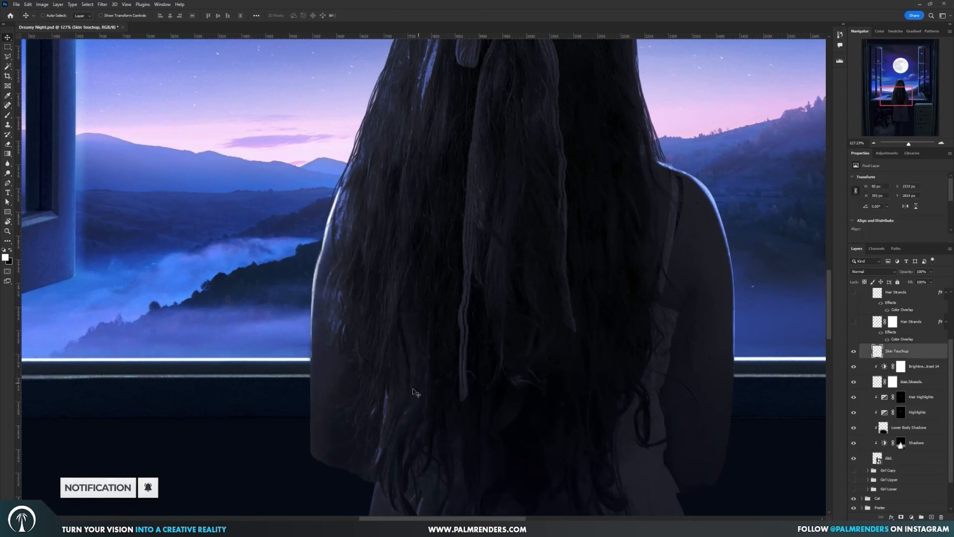
Show the Subject Glow layer around the girl, collapse the Girl group and view the whole composition
{"action": "scroll", "coordinate": [346, 377], "scroll_direction": "down", "scroll_amount": 5}
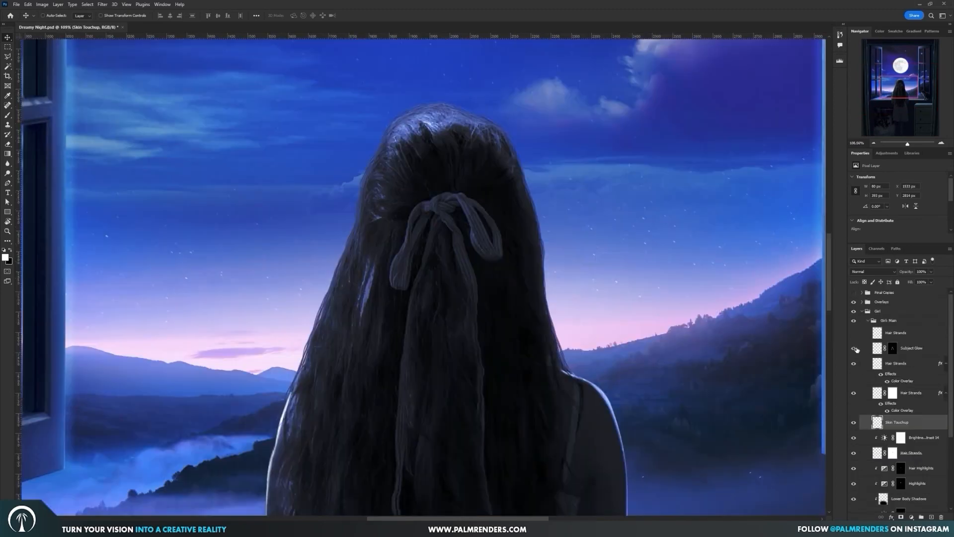
{"action": "left_click", "coordinate": [855, 348]}
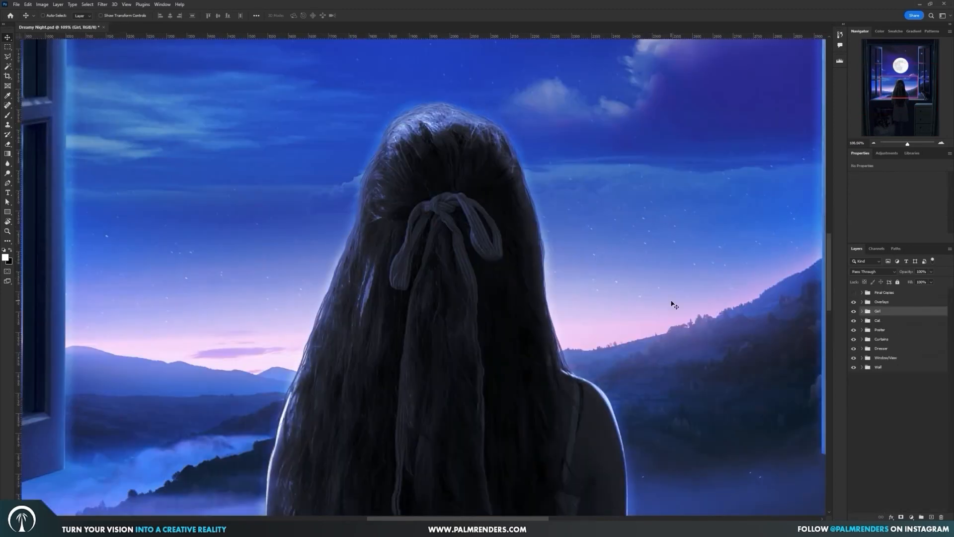
{"action": "key", "text": "ctrl+0"}
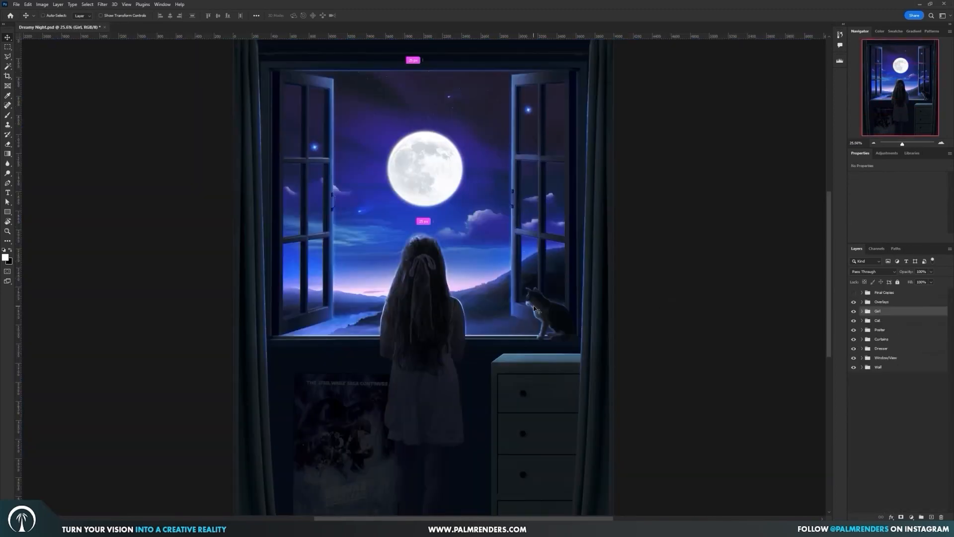
Expand the Overlays group and show its layers from Vignette up to Overlay ottom 2
{"action": "left_click", "coordinate": [862, 302]}
{"action": "left_click", "coordinate": [901, 427]}
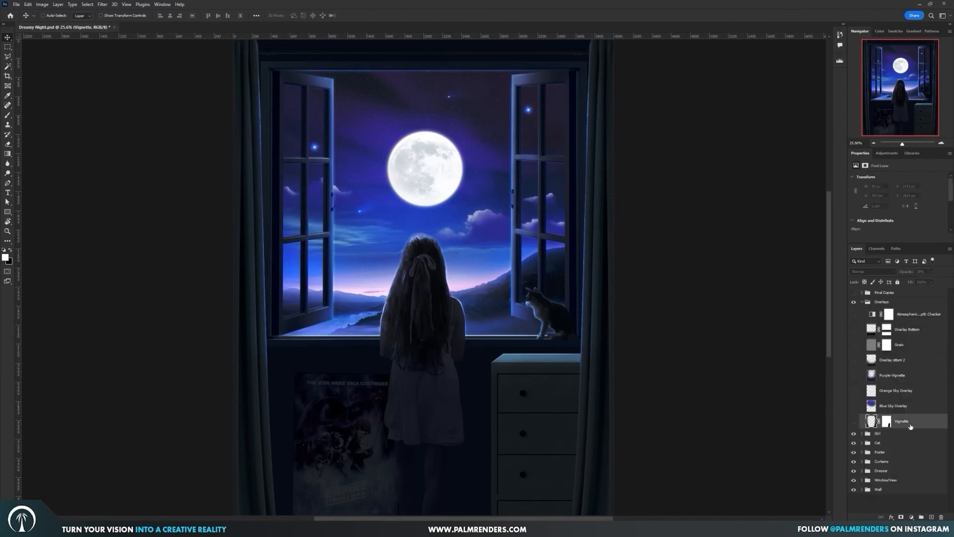
{"action": "left_click", "coordinate": [855, 421]}
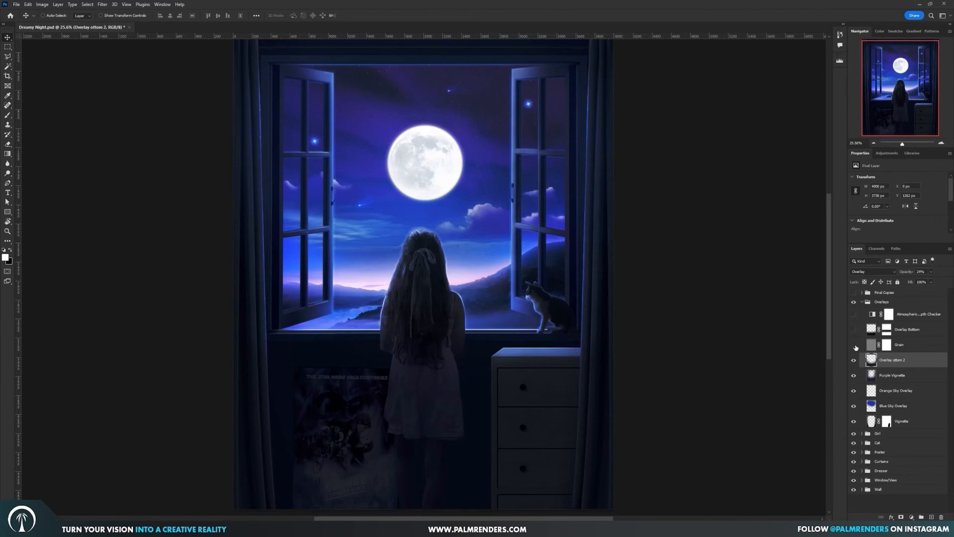
Add a light grey Solid Color fill layer directly above the Grain layer
{"action": "left_click", "coordinate": [862, 346]}
{"action": "left_click", "coordinate": [912, 517]}
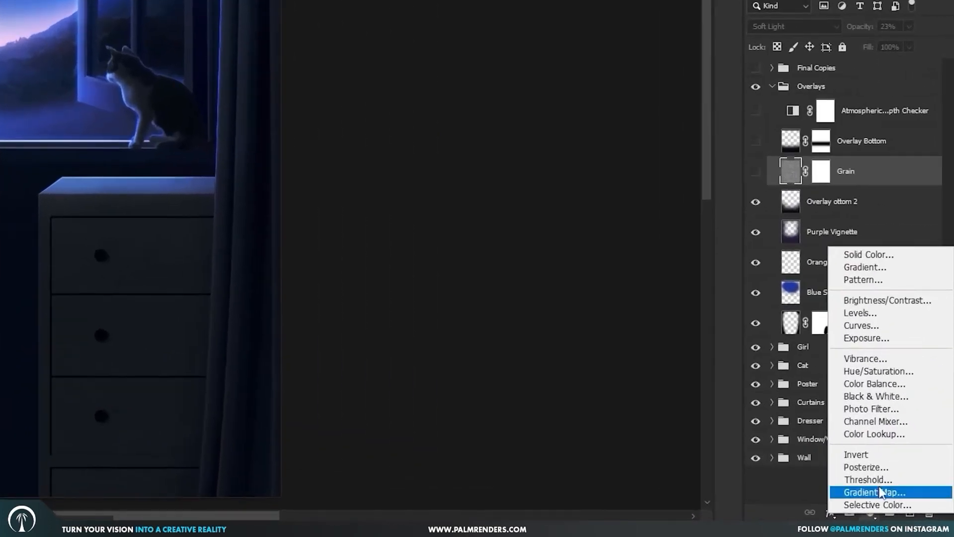
{"action": "left_click", "coordinate": [918, 389]}
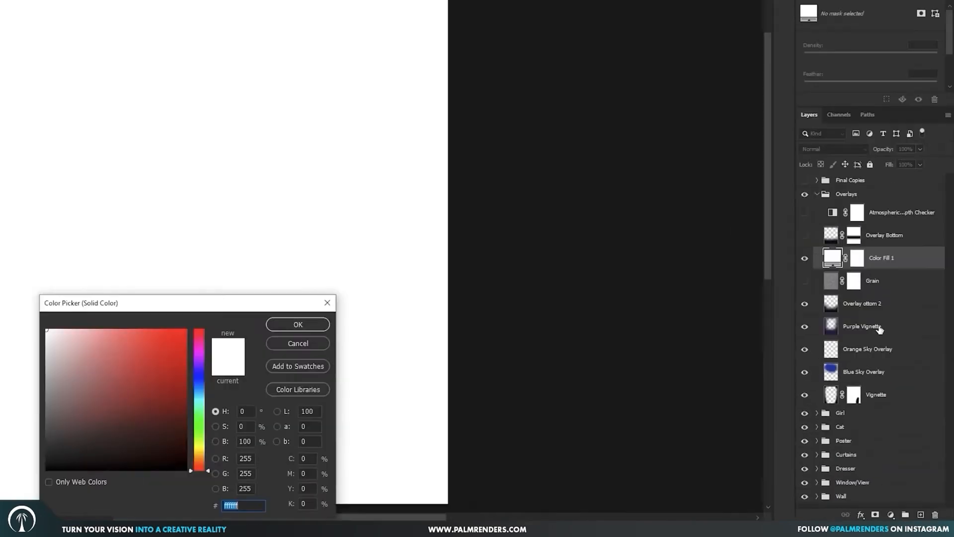
{"action": "left_click_drag", "start_coordinate": [54, 343], "coordinate": [16, 371]}
{"action": "left_click", "coordinate": [512, 389]}
Convert the Color Fill 1 layer to a smart object and add 25% Gaussian monochromatic noise to it
{"action": "right_click", "coordinate": [914, 346]}
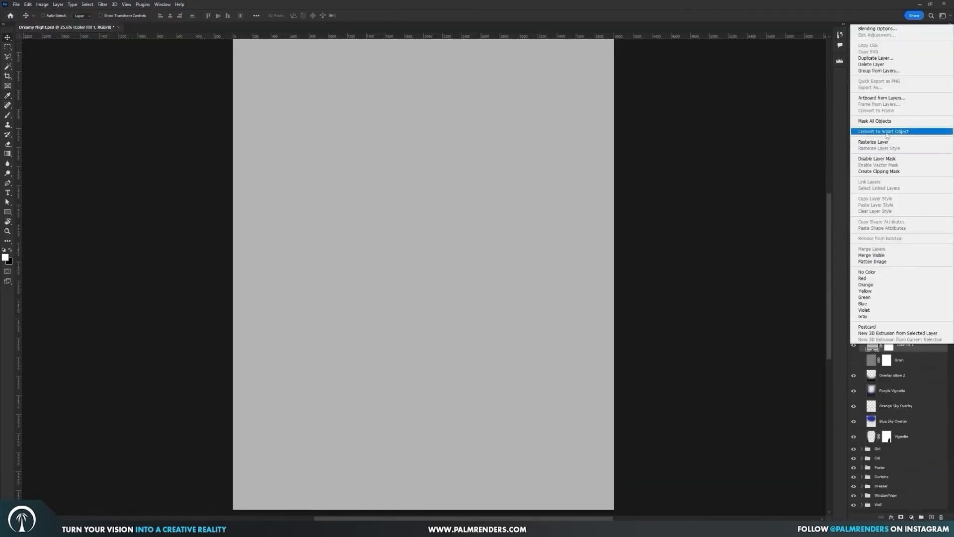
{"action": "left_click", "coordinate": [886, 133]}
{"action": "left_click", "coordinate": [102, 4]}
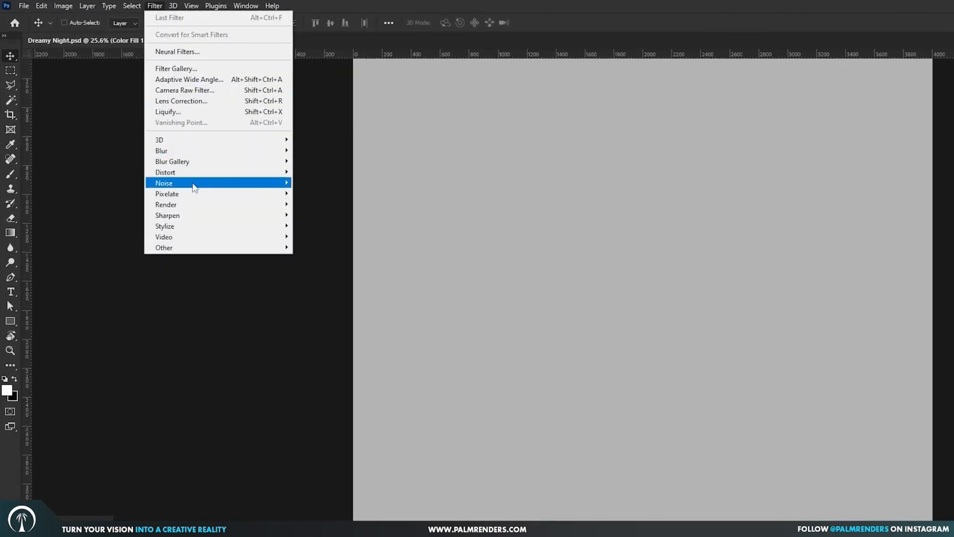
{"action": "mouse_move", "coordinate": [193, 187]}
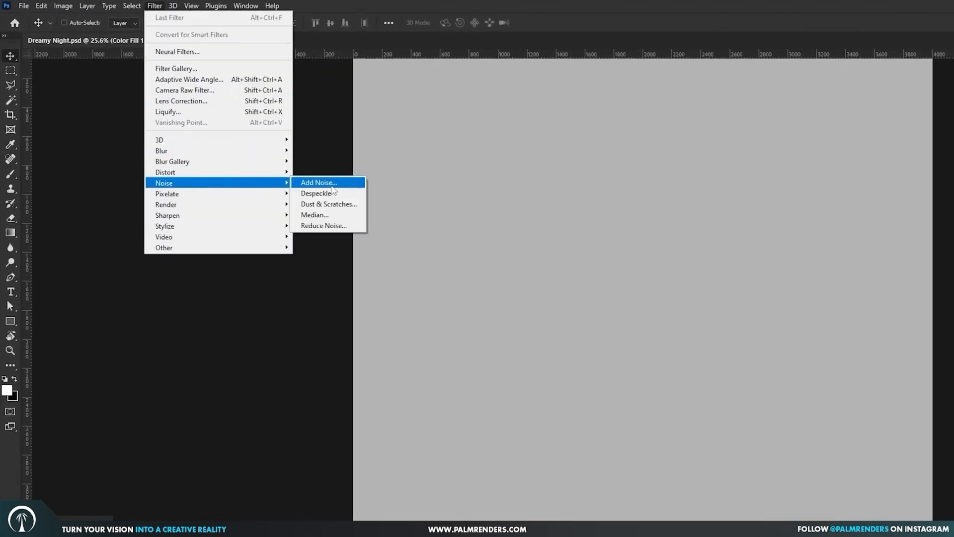
{"action": "left_click", "coordinate": [332, 188]}
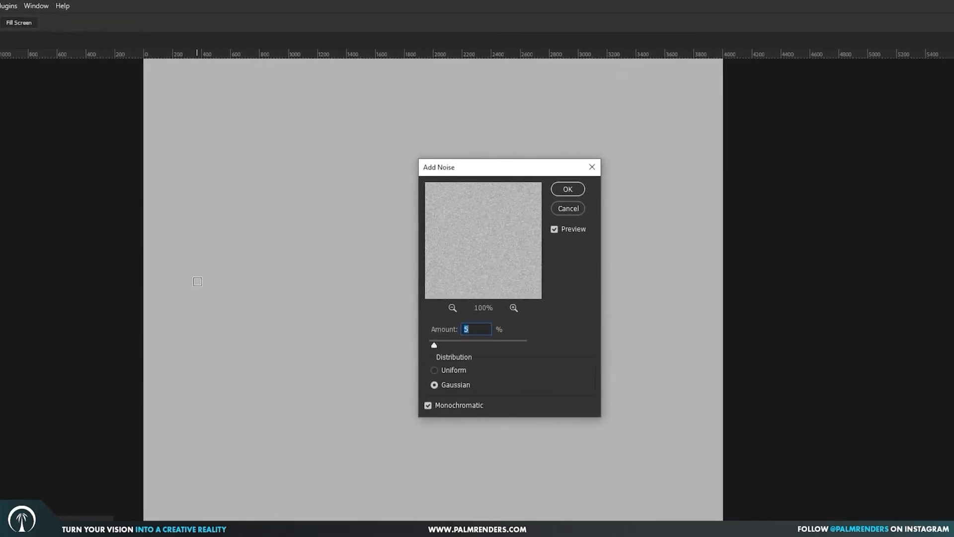
{"action": "left_click_drag", "start_coordinate": [463, 330], "coordinate": [414, 334]}
{"action": "type", "text": "30"}
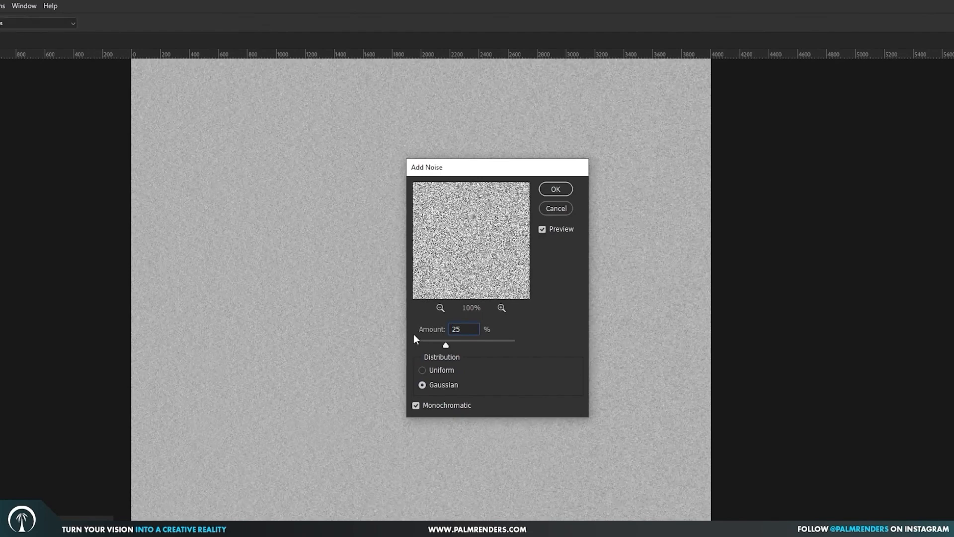
{"action": "key", "text": "Return"}
Set the noise layer's blend mode to Overlay and lower its opacity to about 22%
{"action": "left_click", "coordinate": [873, 272]}
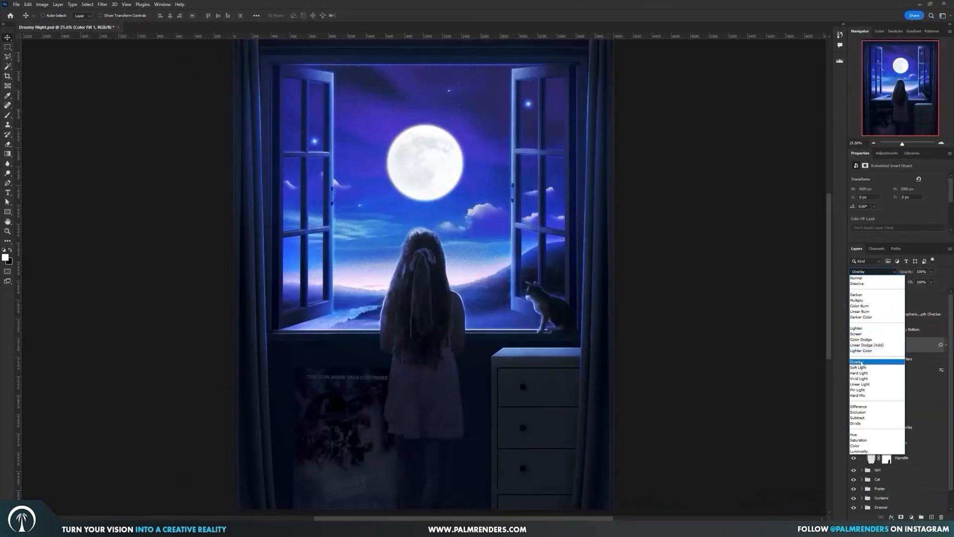
{"action": "left_click", "coordinate": [862, 362]}
{"action": "left_click", "coordinate": [931, 272]}
{"action": "left_click_drag", "start_coordinate": [934, 281], "coordinate": [905, 281]}
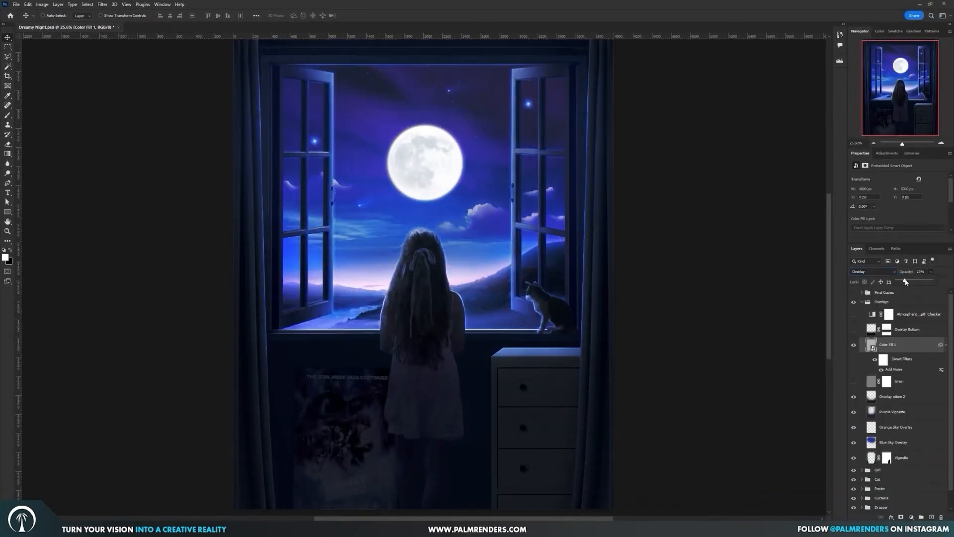
Compare the area around the girl and cat with the noise layer hidden and shown
{"action": "scroll", "coordinate": [374, 291], "scroll_direction": "up", "scroll_amount": 5}
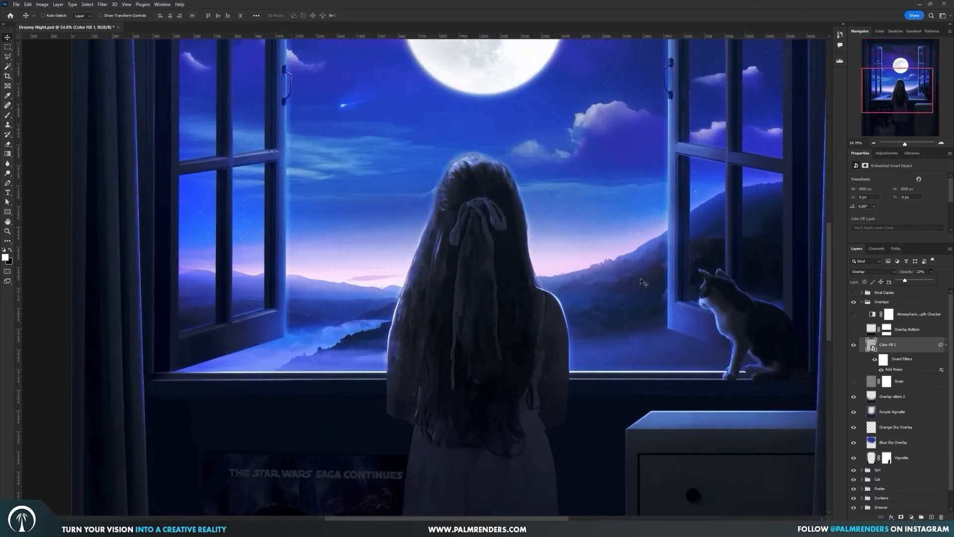
{"action": "left_click", "coordinate": [853, 345]}
{"action": "left_click", "coordinate": [853, 345]}
{"action": "scroll", "coordinate": [711, 361], "scroll_direction": "down", "scroll_amount": 4}
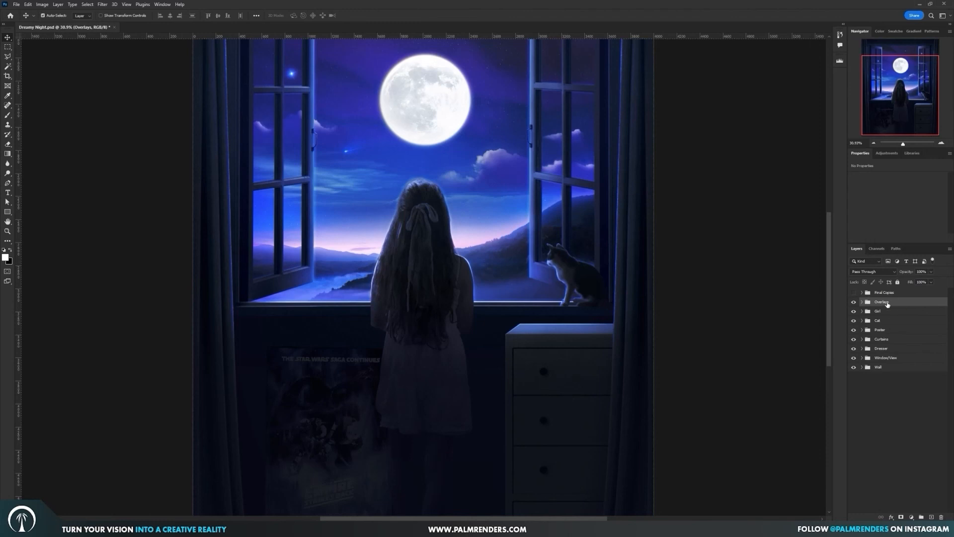
Stamp all visible layers into a merged layer above the Overlays group, check the whole image and delete the merged layer
{"action": "key", "text": "ctrl+alt+shift+e"}
{"action": "scroll", "coordinate": [545, 281], "scroll_direction": "down", "scroll_amount": 2}
{"action": "scroll", "coordinate": [544, 281], "scroll_direction": "up", "scroll_amount": 2}
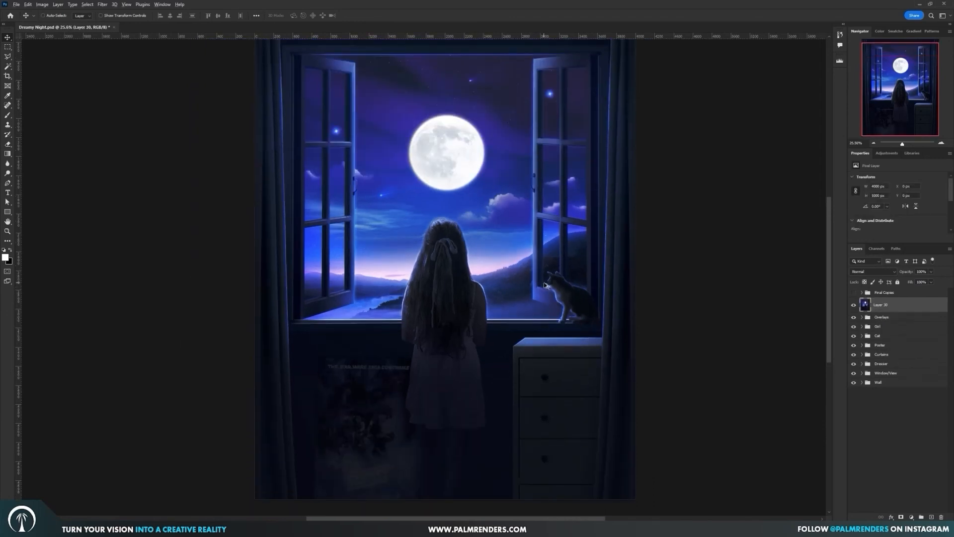
{"action": "scroll", "coordinate": [544, 285], "scroll_direction": "down", "scroll_amount": 1}
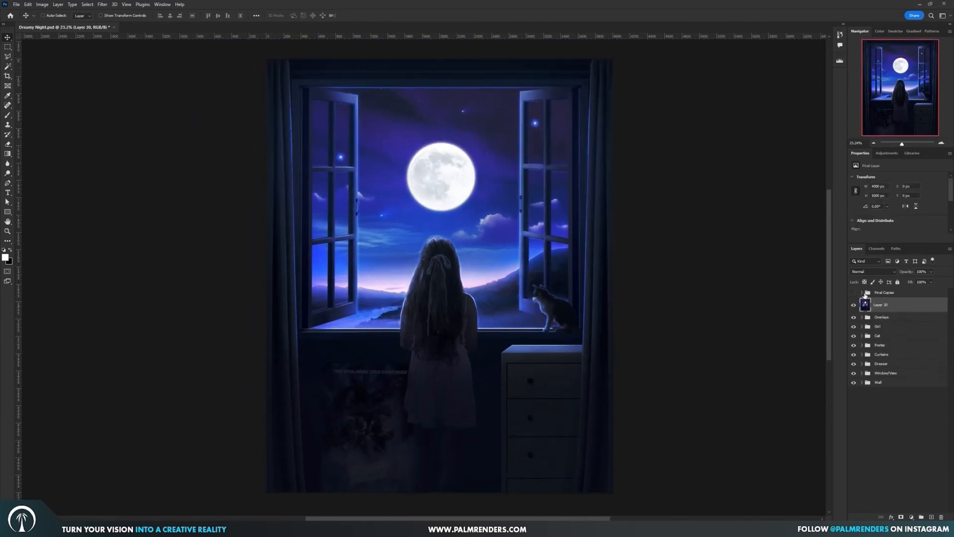
{"action": "key", "text": "Delete"}
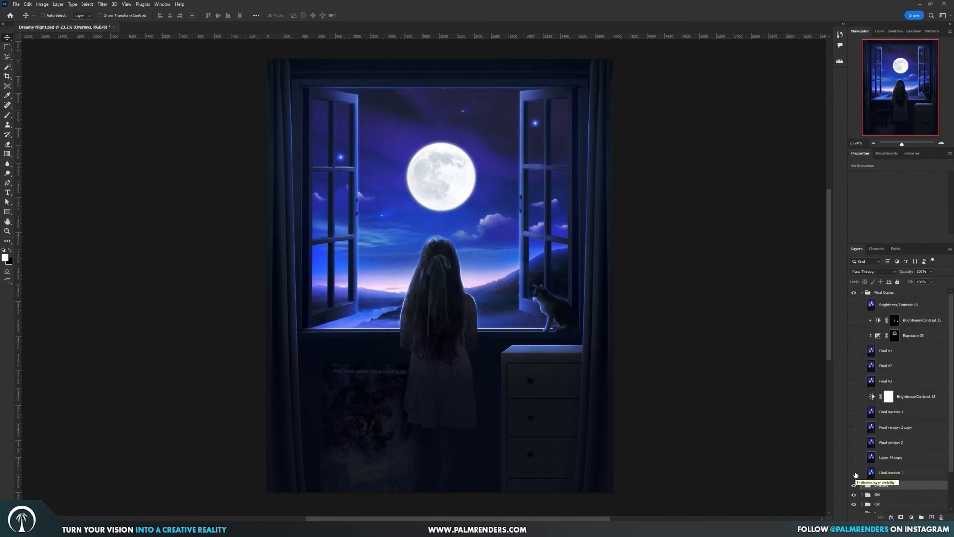
Show the Final Version 3, Layer 44 copy and Final version 2 layers one after another in the Final Copies group
{"action": "left_click", "coordinate": [855, 473]}
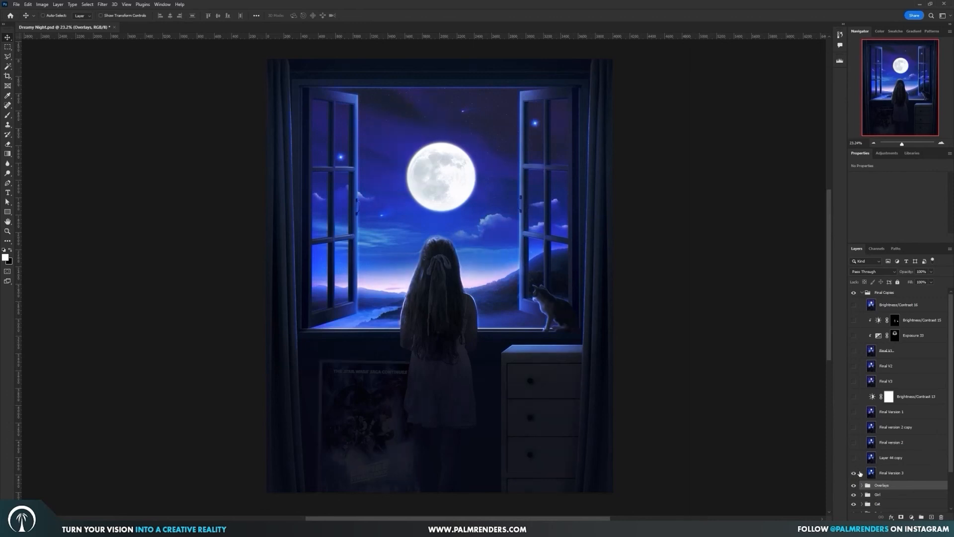
{"action": "left_click", "coordinate": [855, 458]}
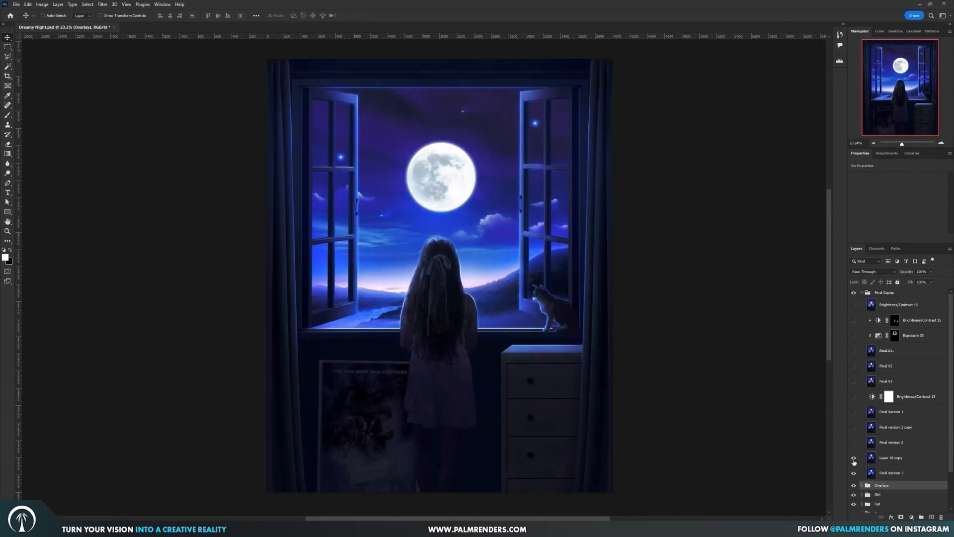
{"action": "left_click", "coordinate": [855, 443]}
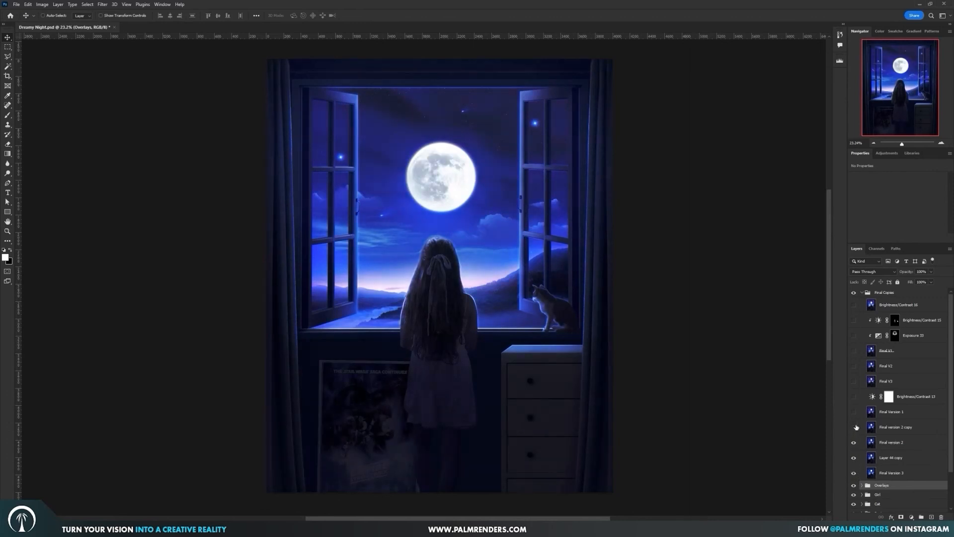